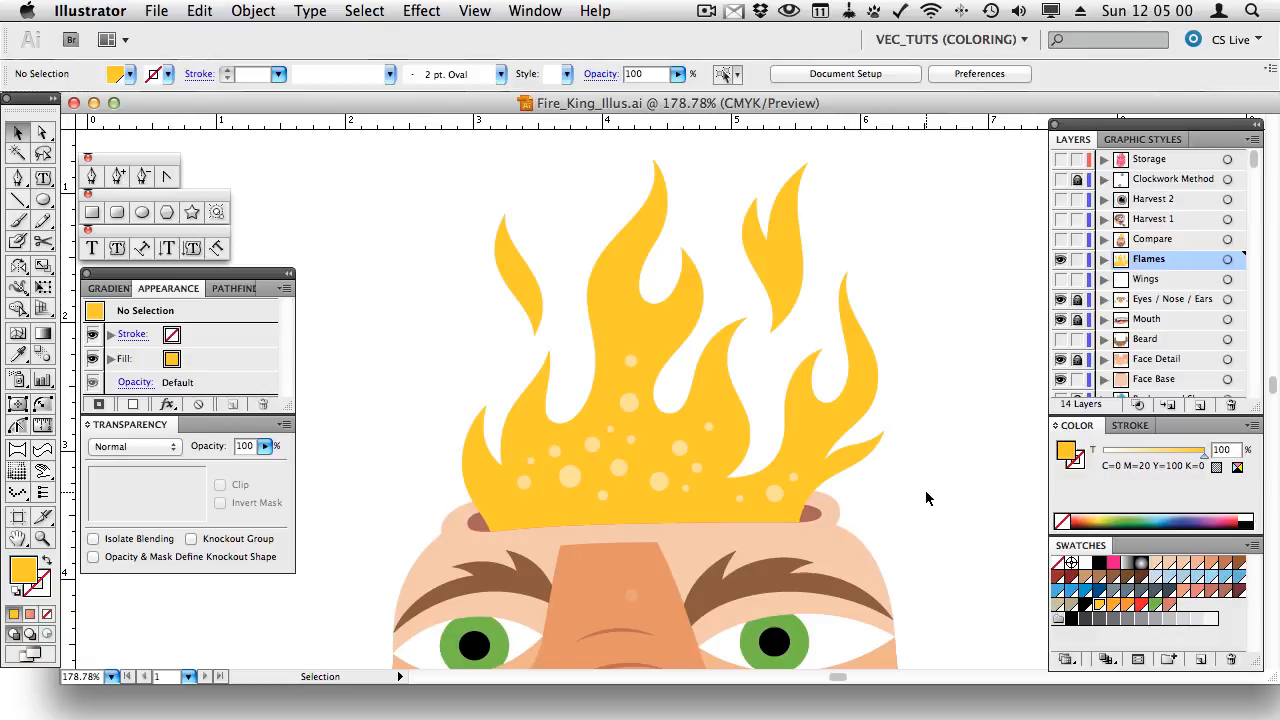
- Copy the large flame outline from the Storage layer, hide that layer, and paste the outline in front on the Flames layer
click(1150, 162)
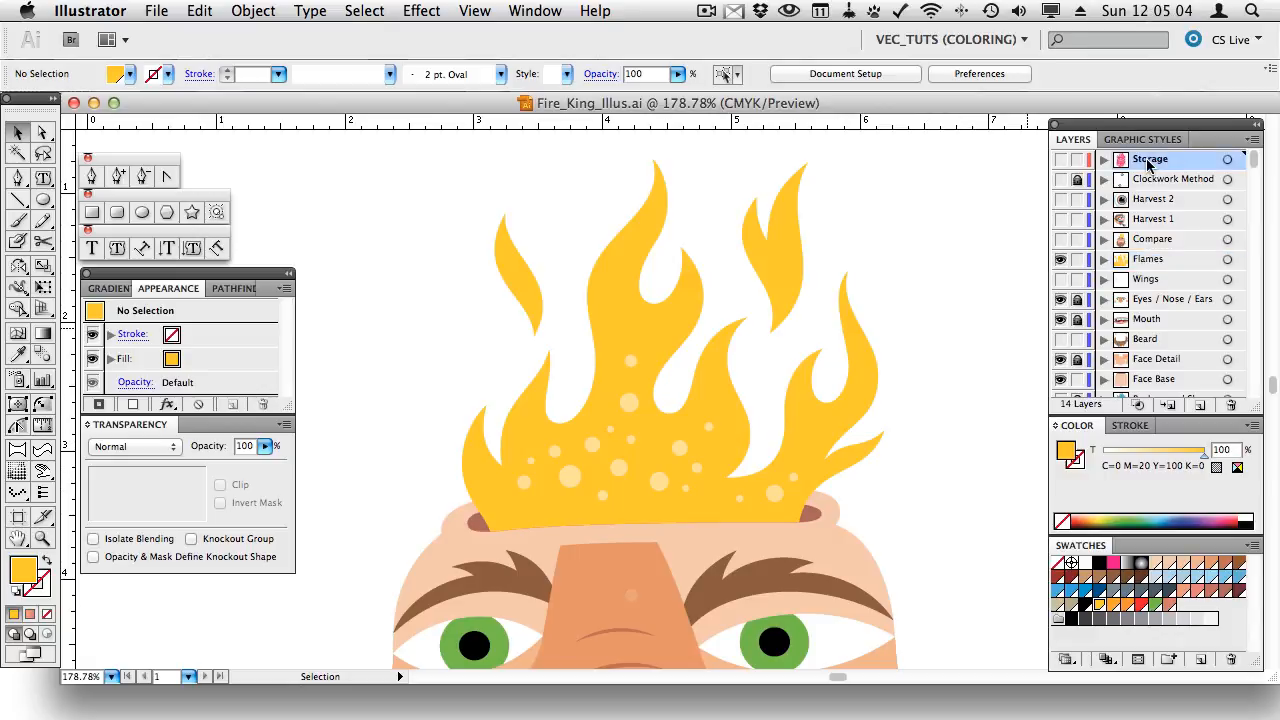
click(1061, 161)
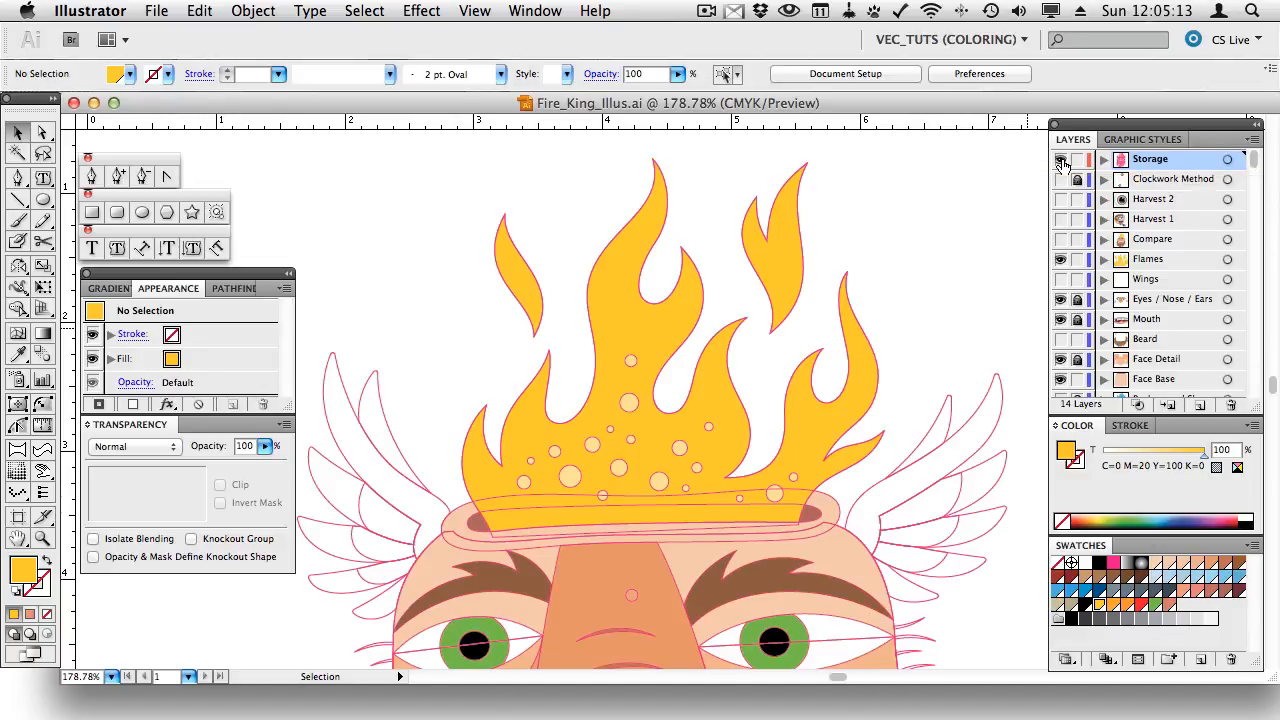
click(851, 304)
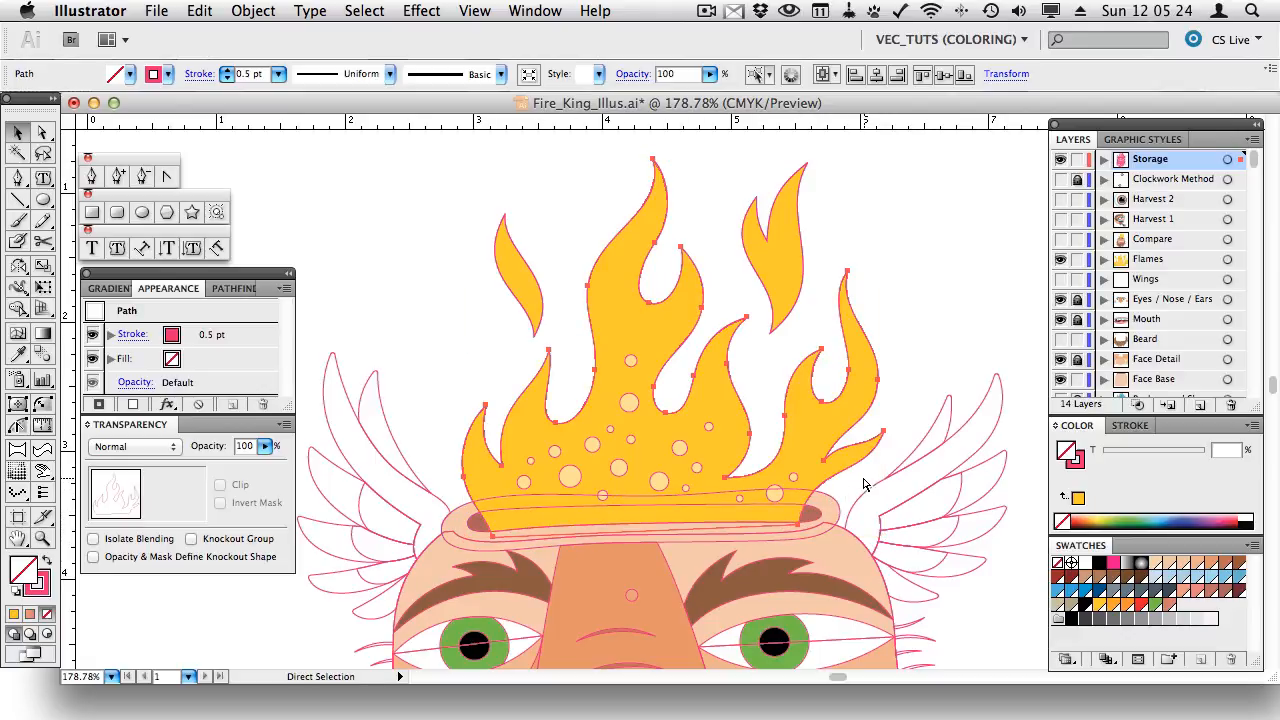
click(1060, 160)
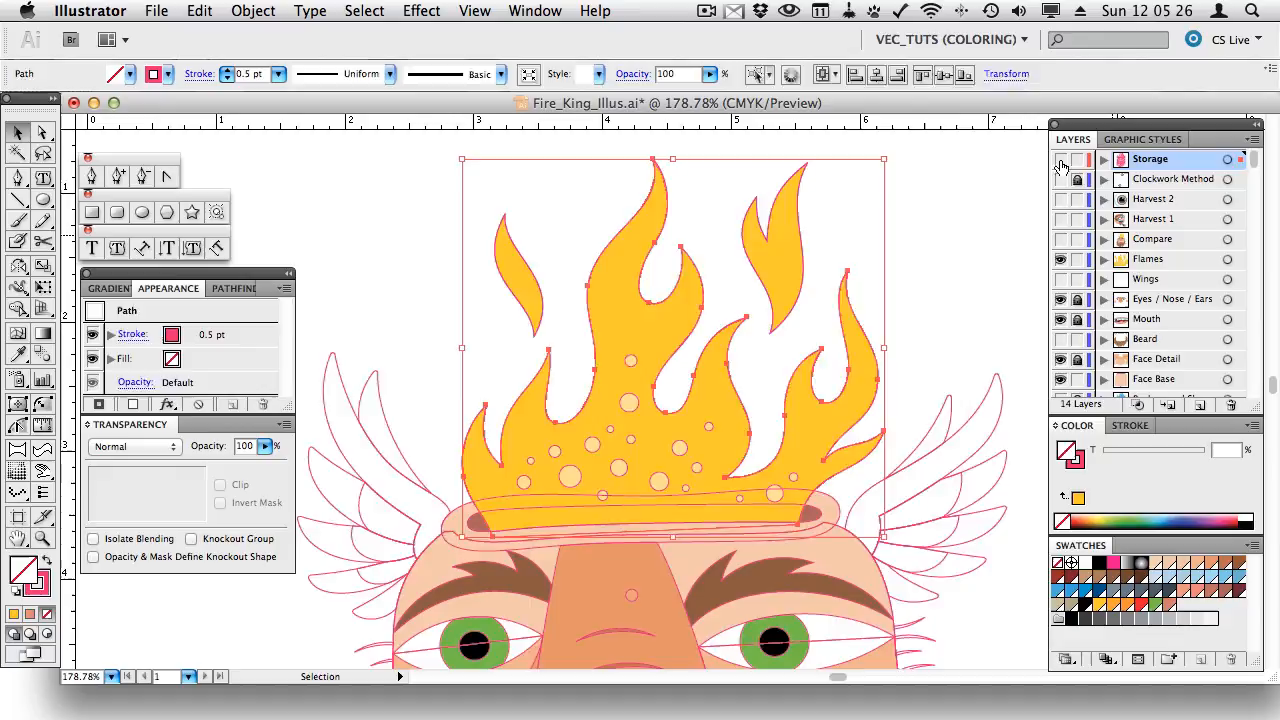
click(1152, 260)
key(super+f)
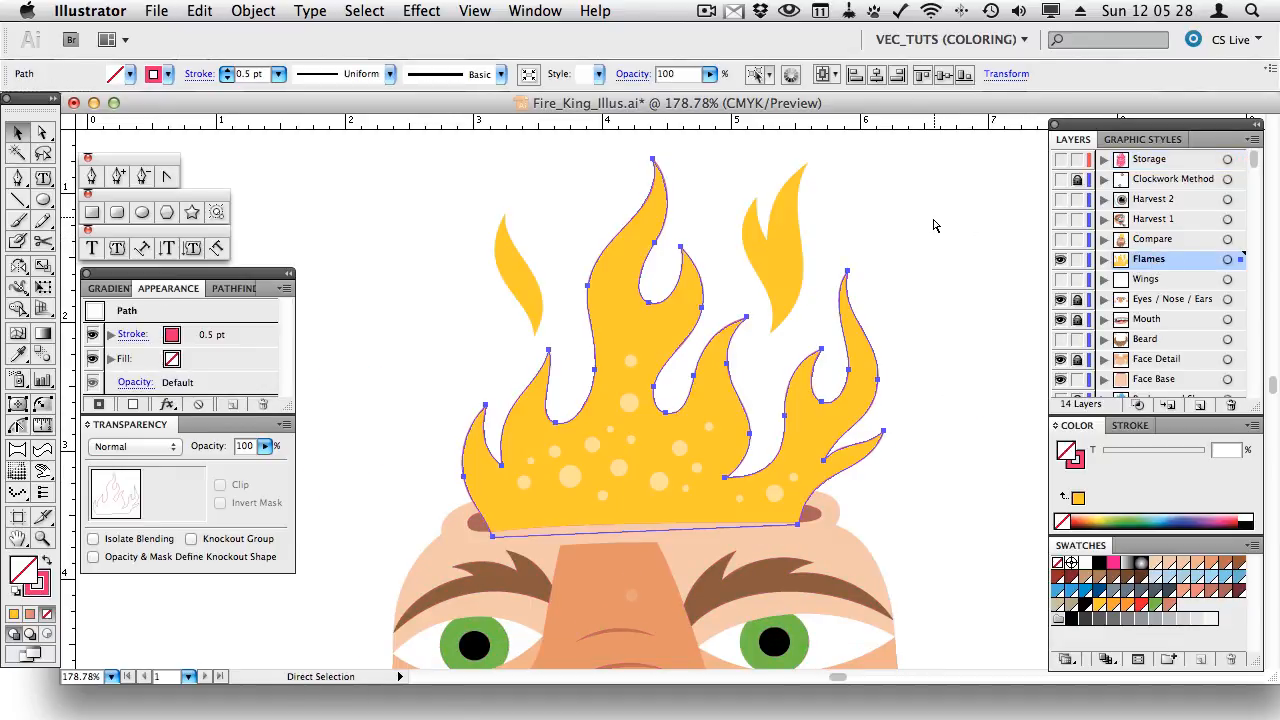
- Move the solid yellow large flame off to the left of the head, leaving the pasted outline in place
click(920, 265)
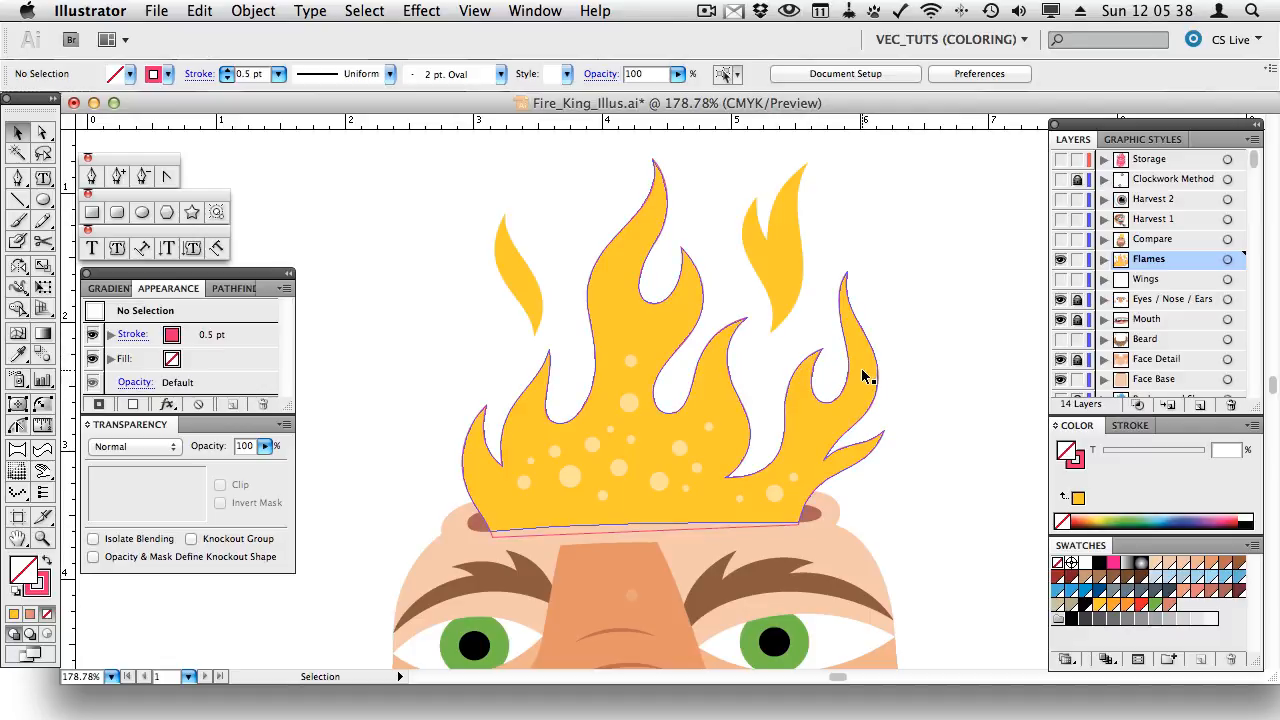
click(862, 375)
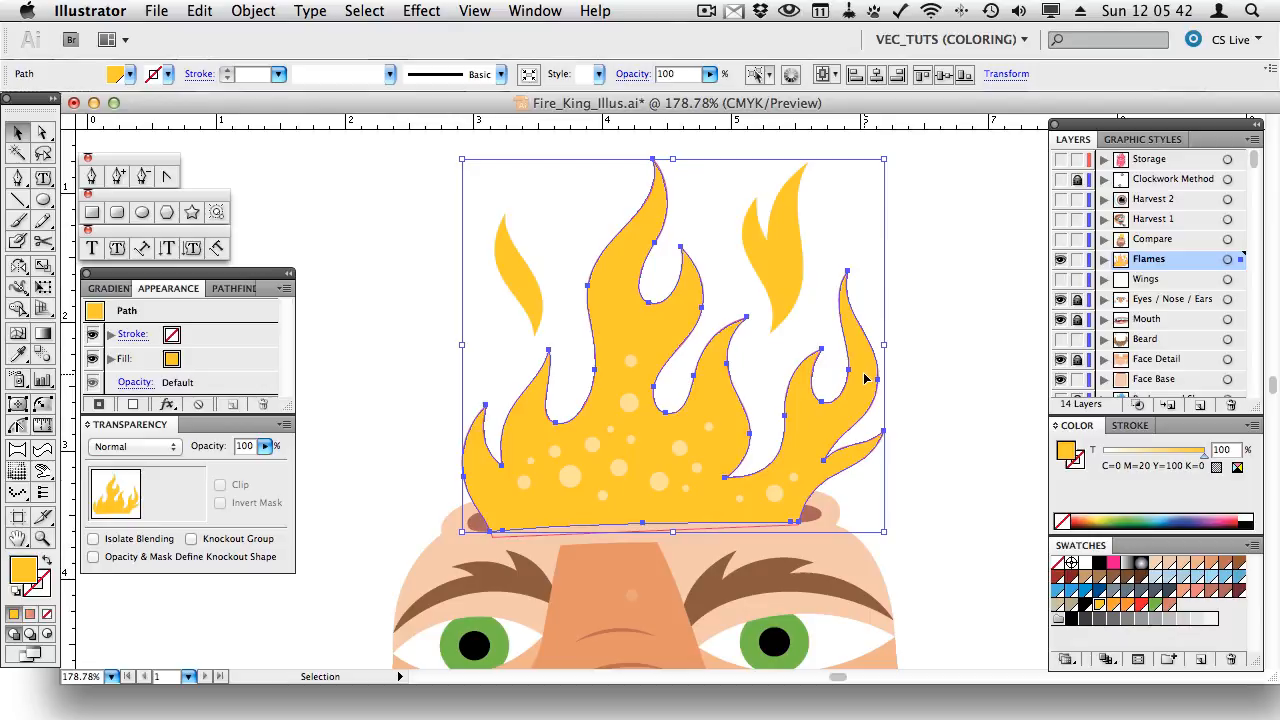
drag(866, 377, 423, 353)
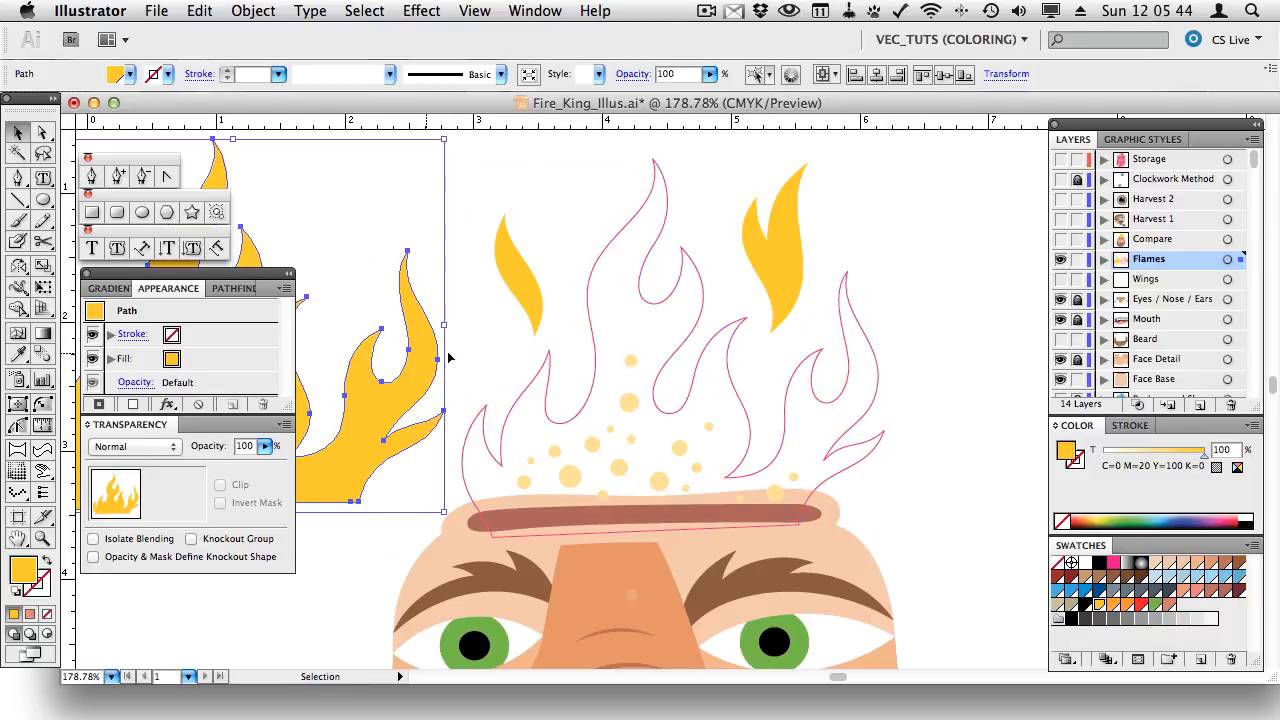
- Lower the flame outline's two base anchor points to about Y 3.62 in on the right and 3.71 in on the left
key(a)
click(798, 525)
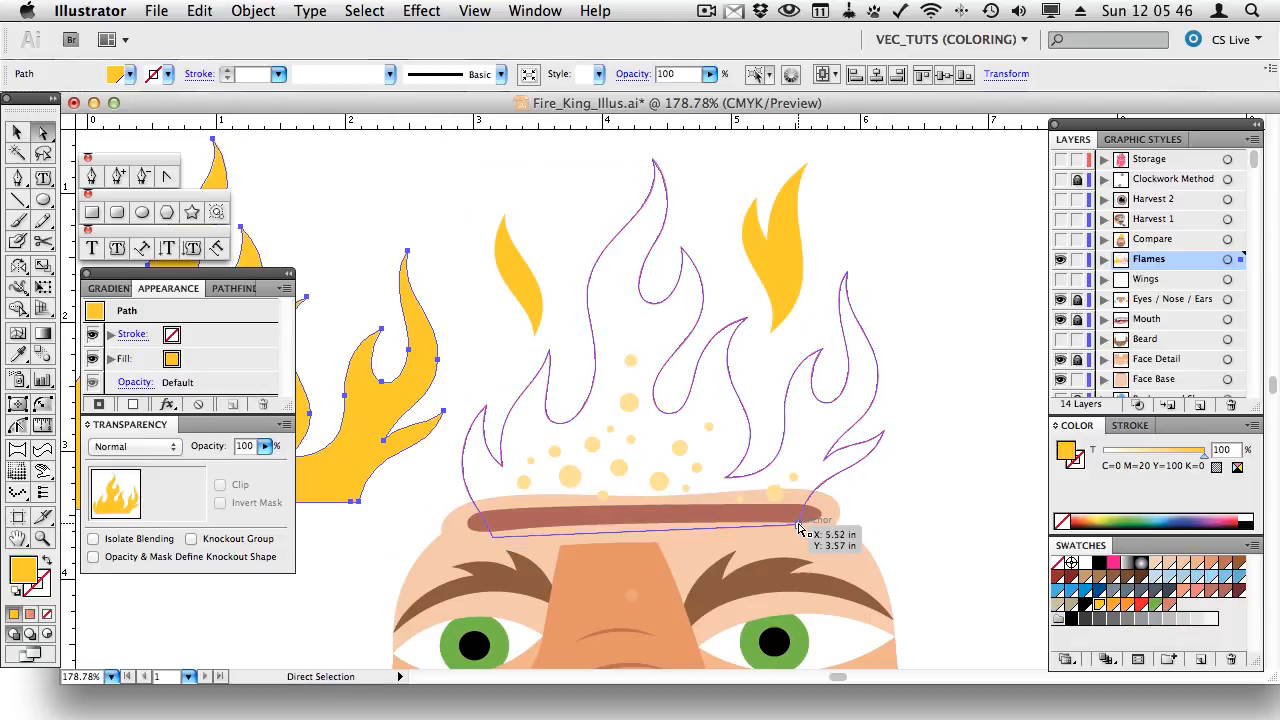
drag(800, 532, 797, 538)
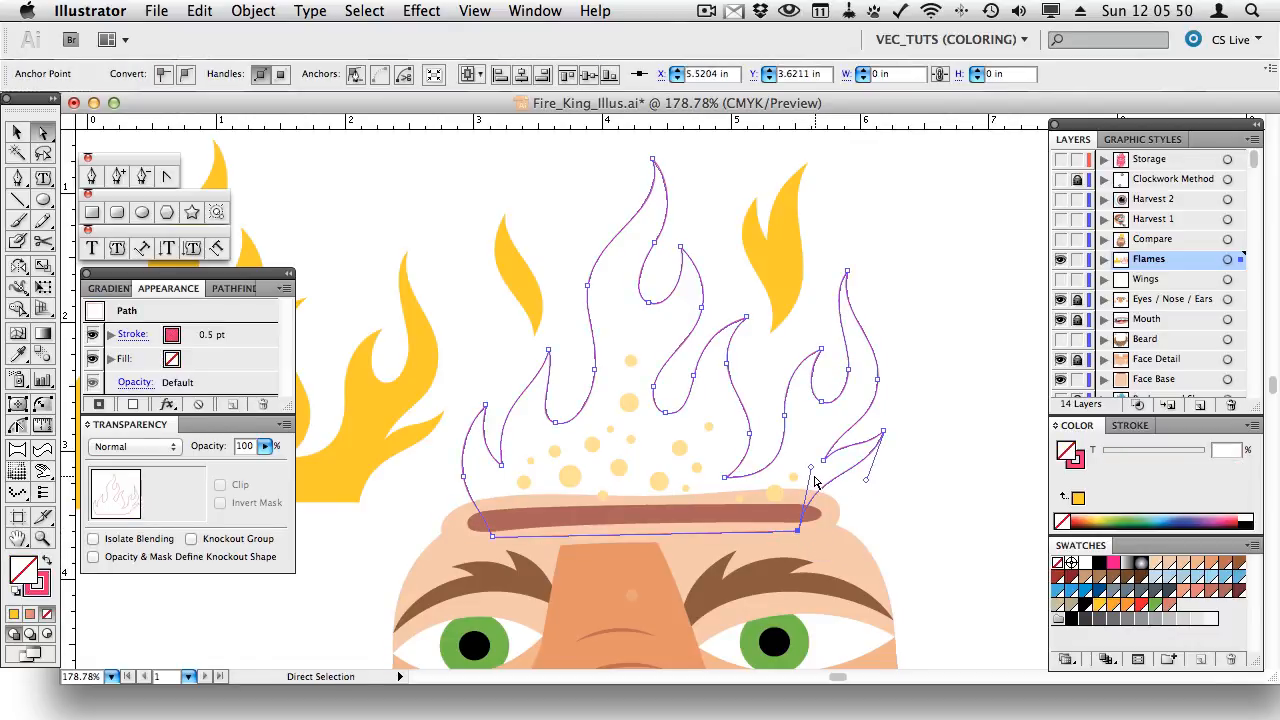
mouse_move(492, 527)
mouse_down()
mouse_move(497, 550)
mouse_move(488, 517)
mouse_up()
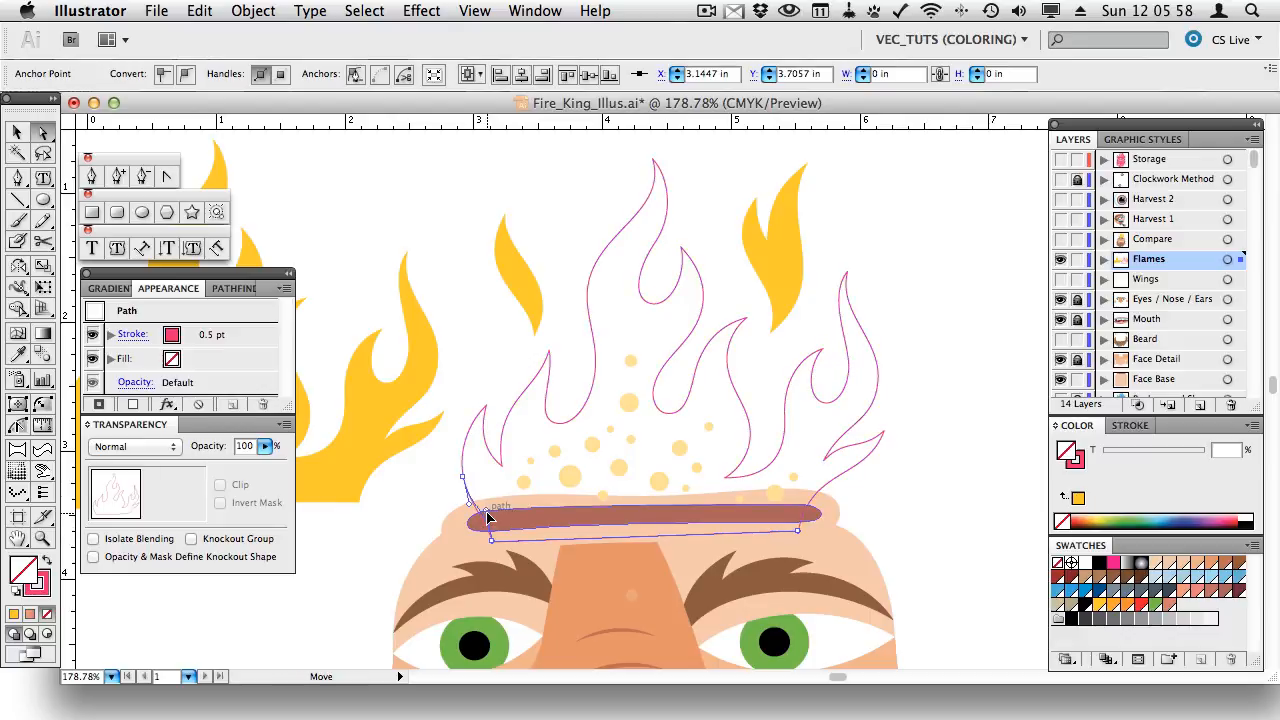
drag(462, 458, 497, 543)
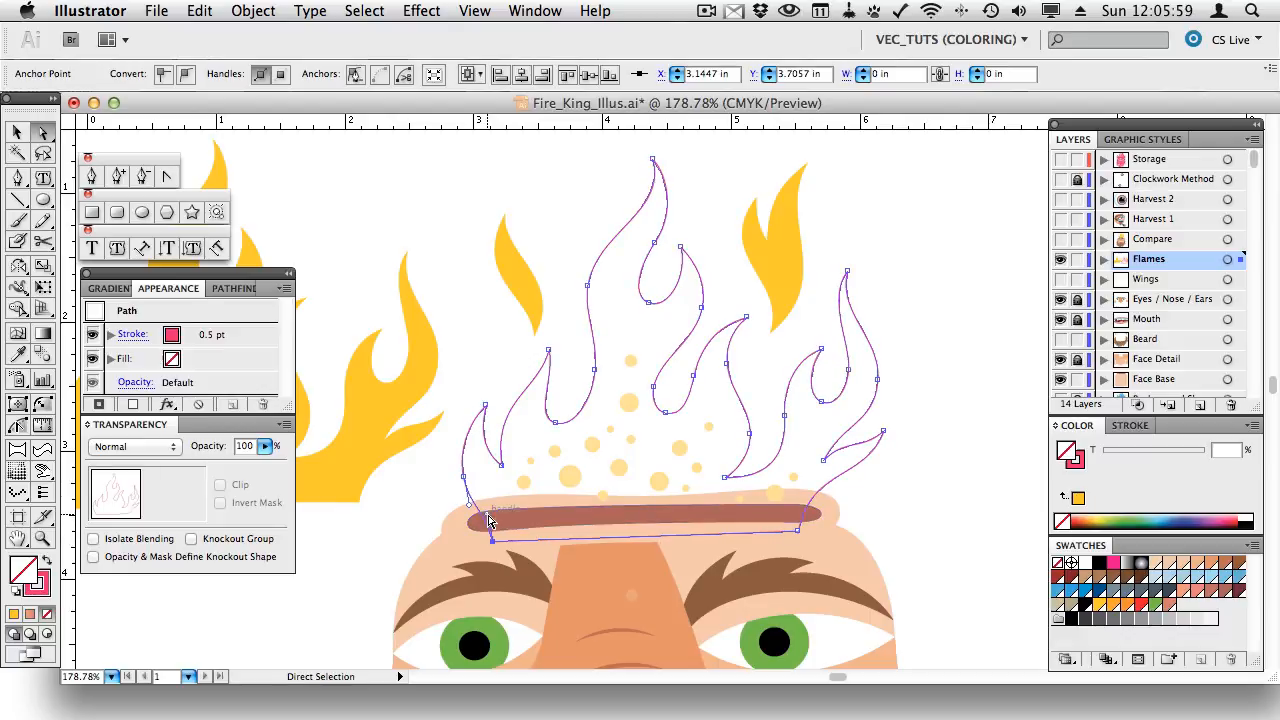
click(798, 530)
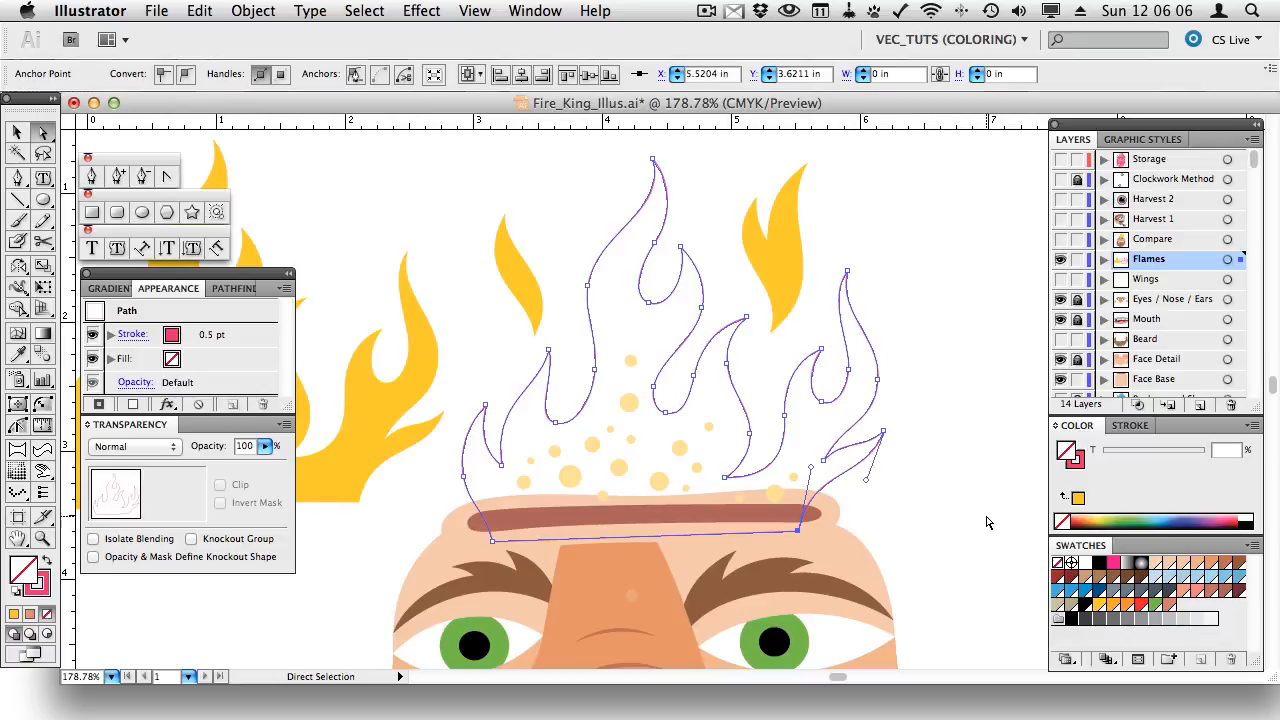
key(v)
click(895, 471)
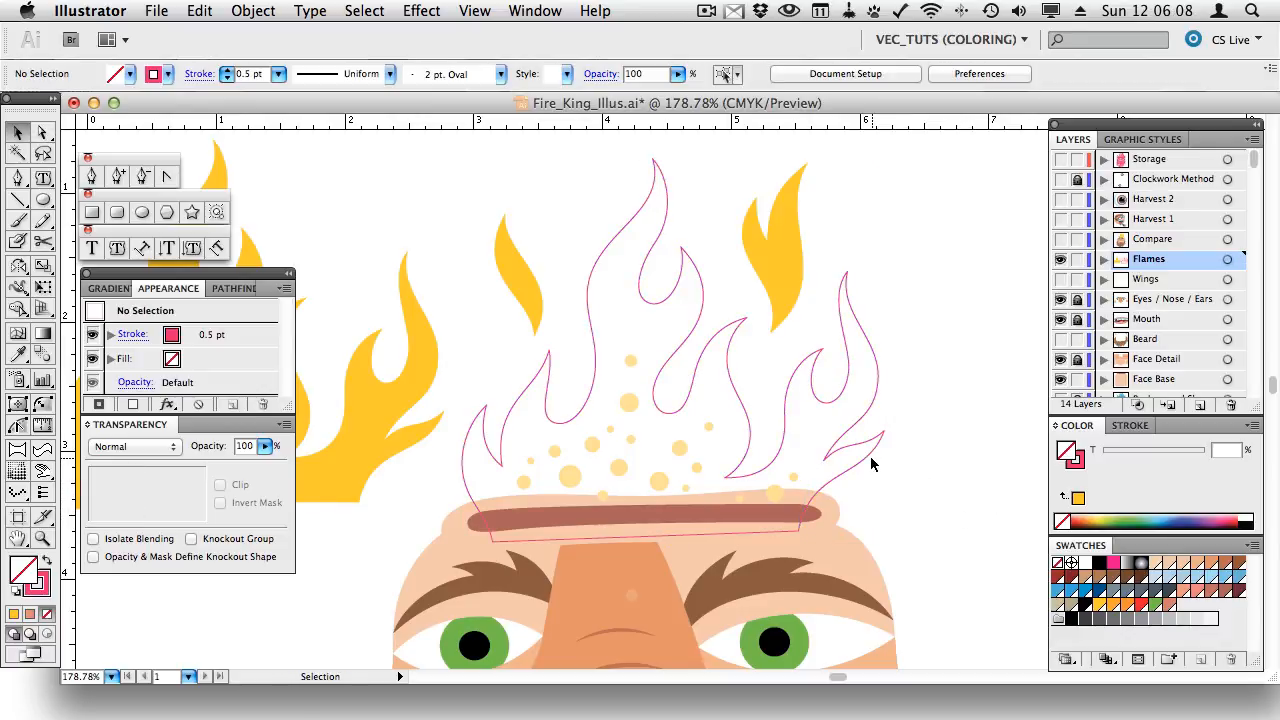
click(869, 459)
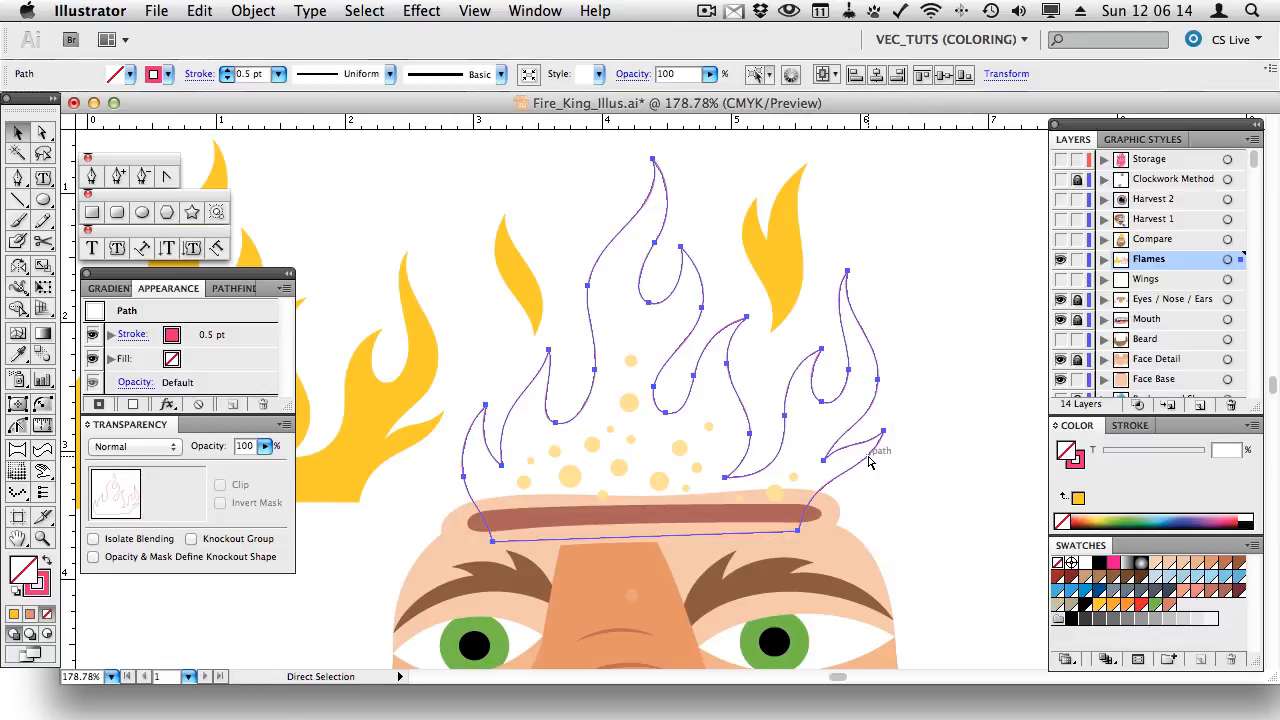
key(Delete)
click(786, 486)
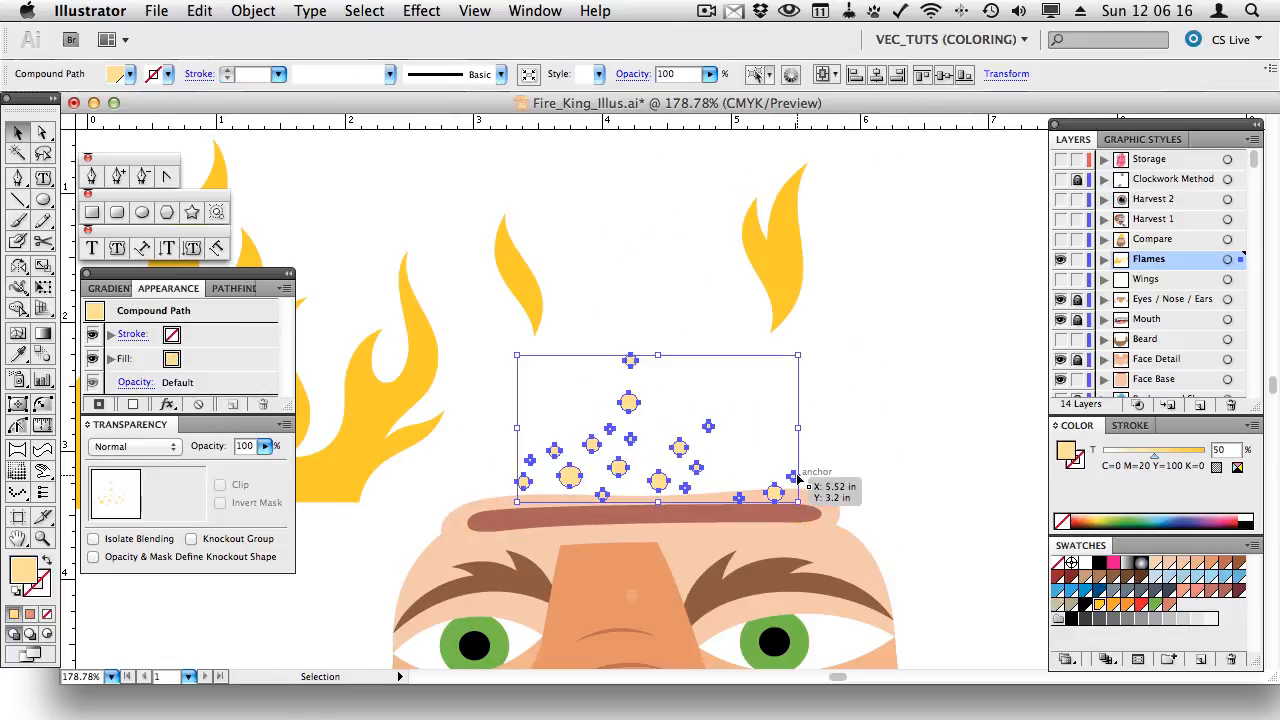
key(super+z)
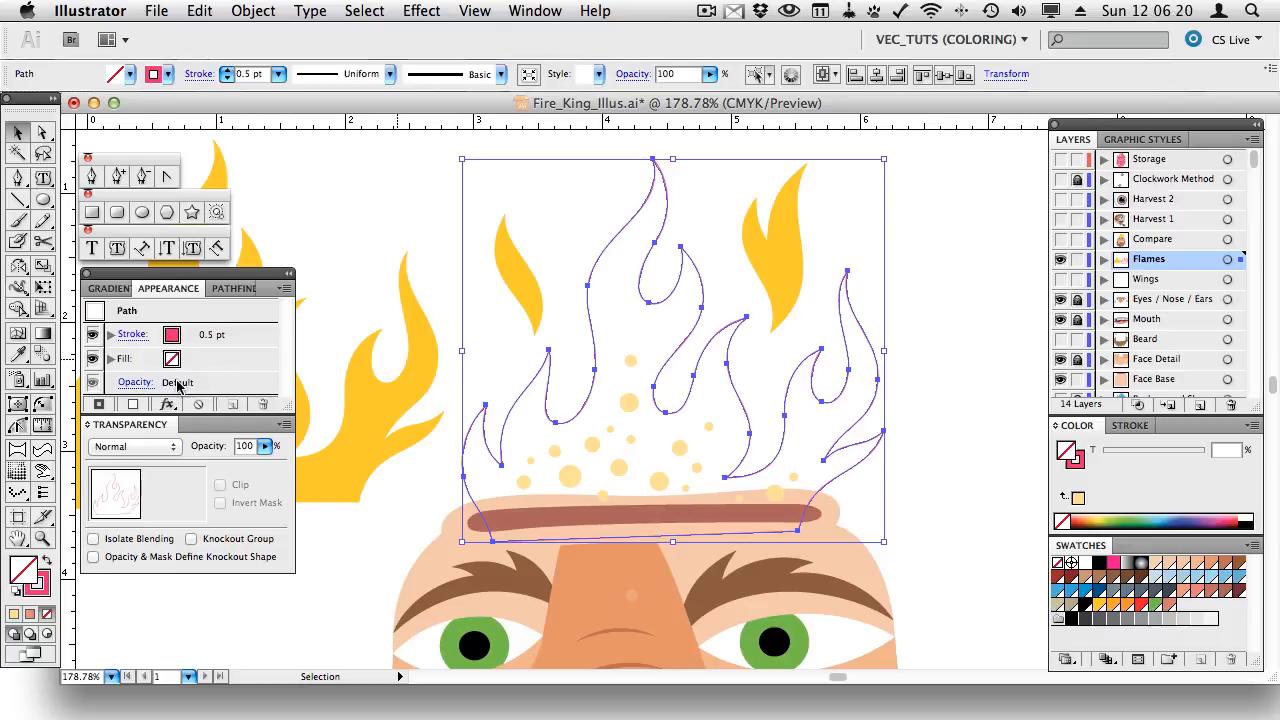
- Fill the large flame outline with Linear Gradient 1 and remove its stroke
click(17, 354)
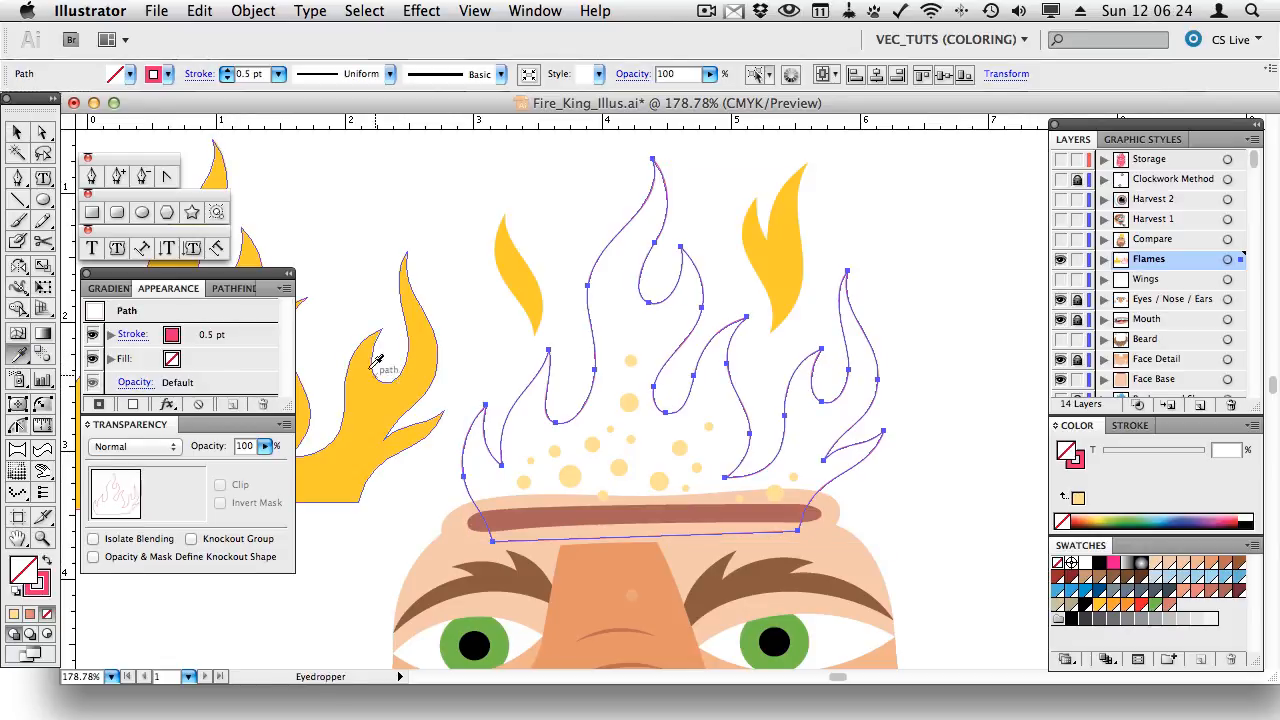
click(110, 288)
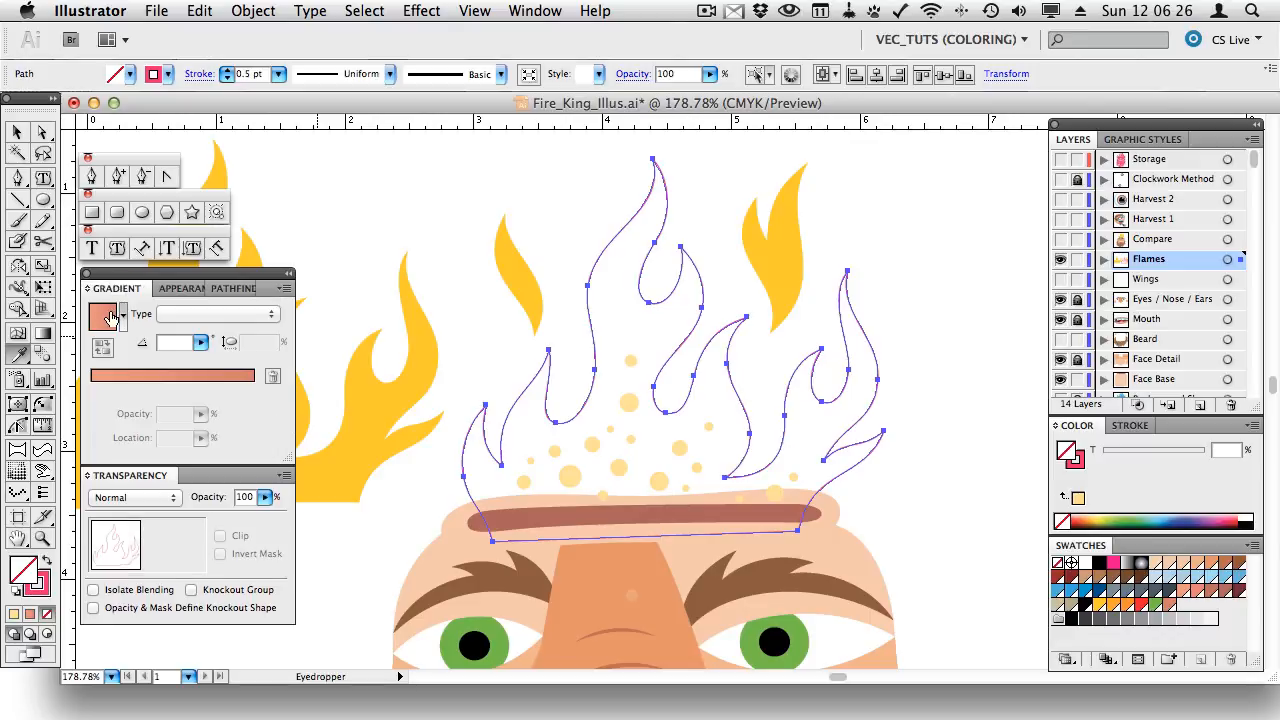
click(123, 318)
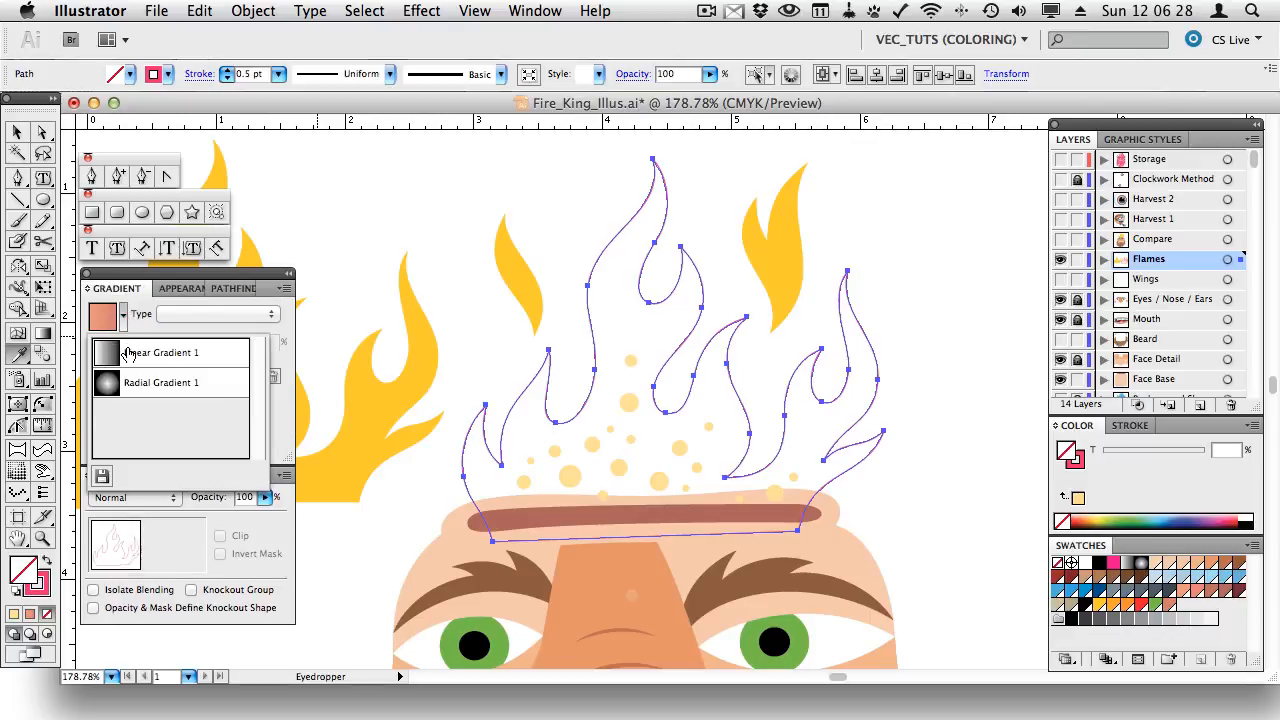
click(131, 353)
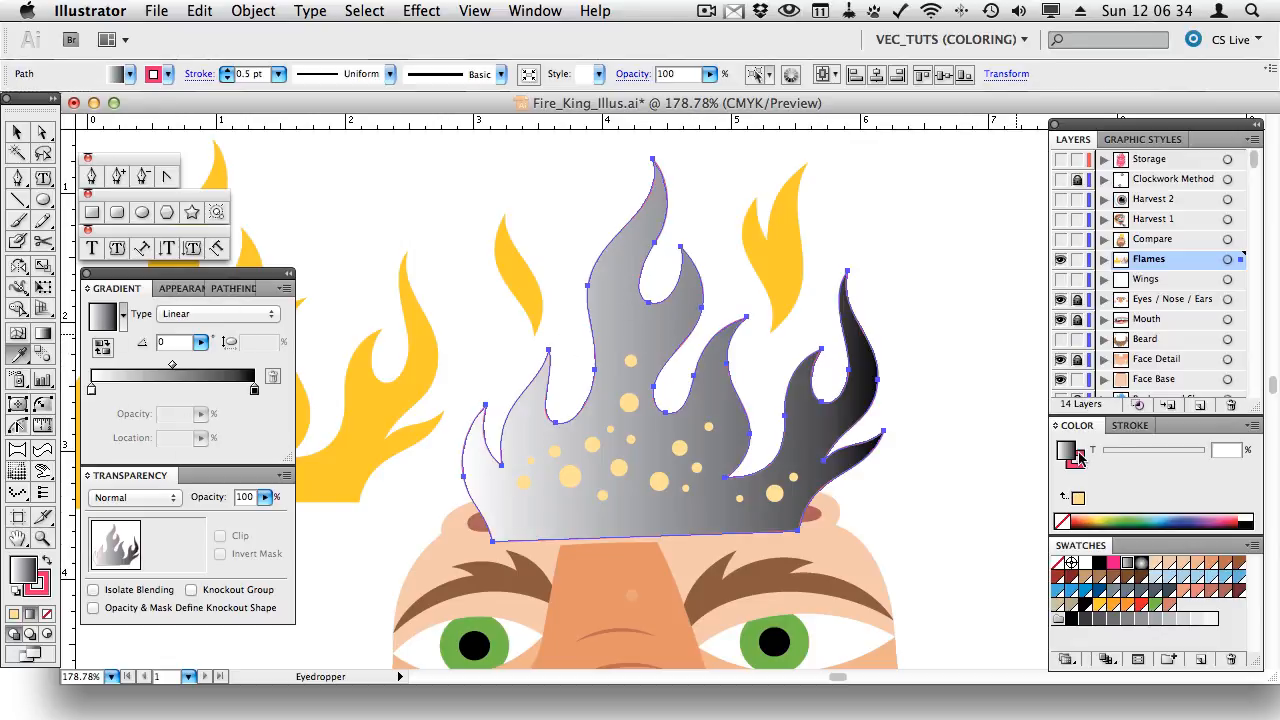
click(1086, 458)
click(1062, 521)
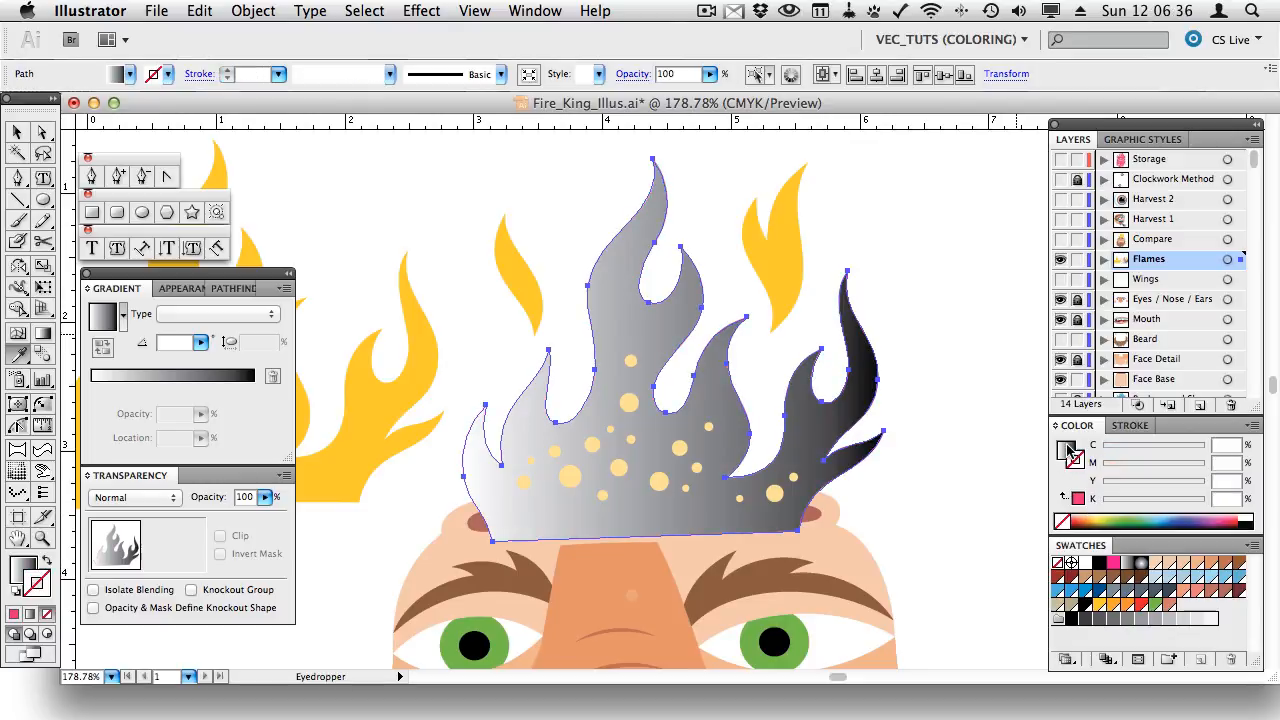
- Colour the flame gradient's start stop C=0 M=20 Y=100 K=0 and its end stop C=0 M=40 Y=100 K=0
click(1066, 449)
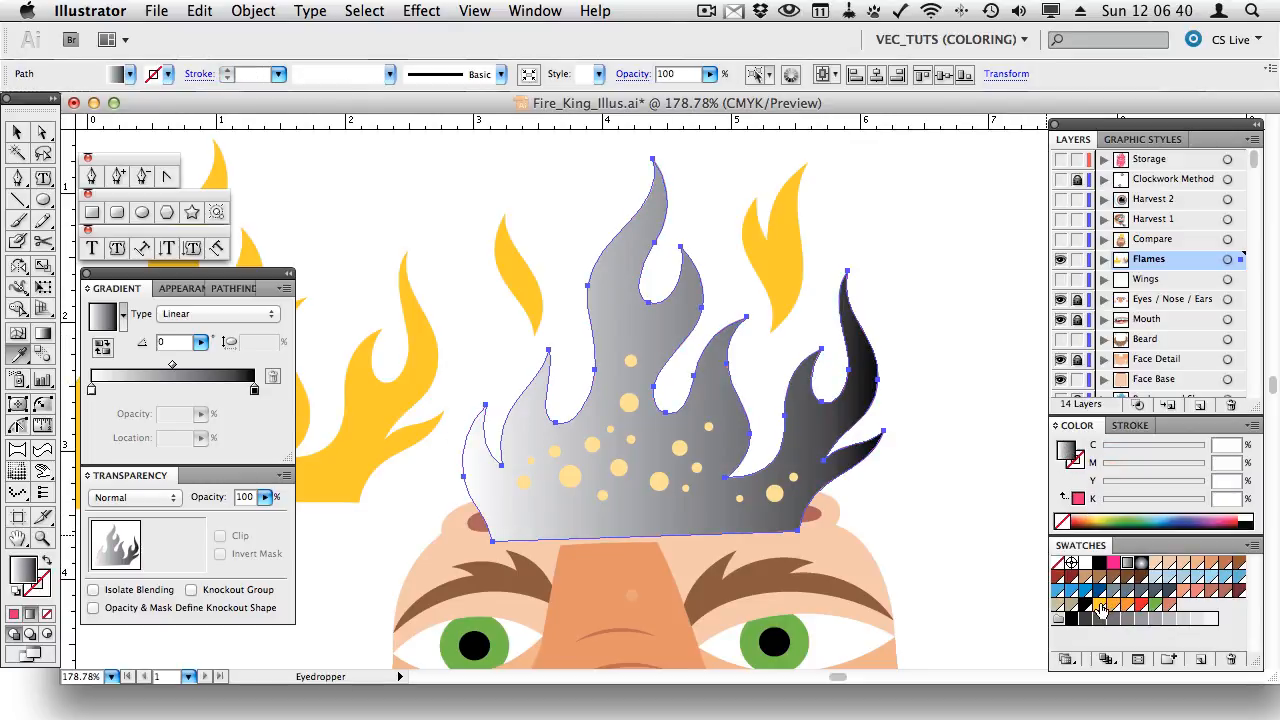
drag(1101, 608, 92, 392)
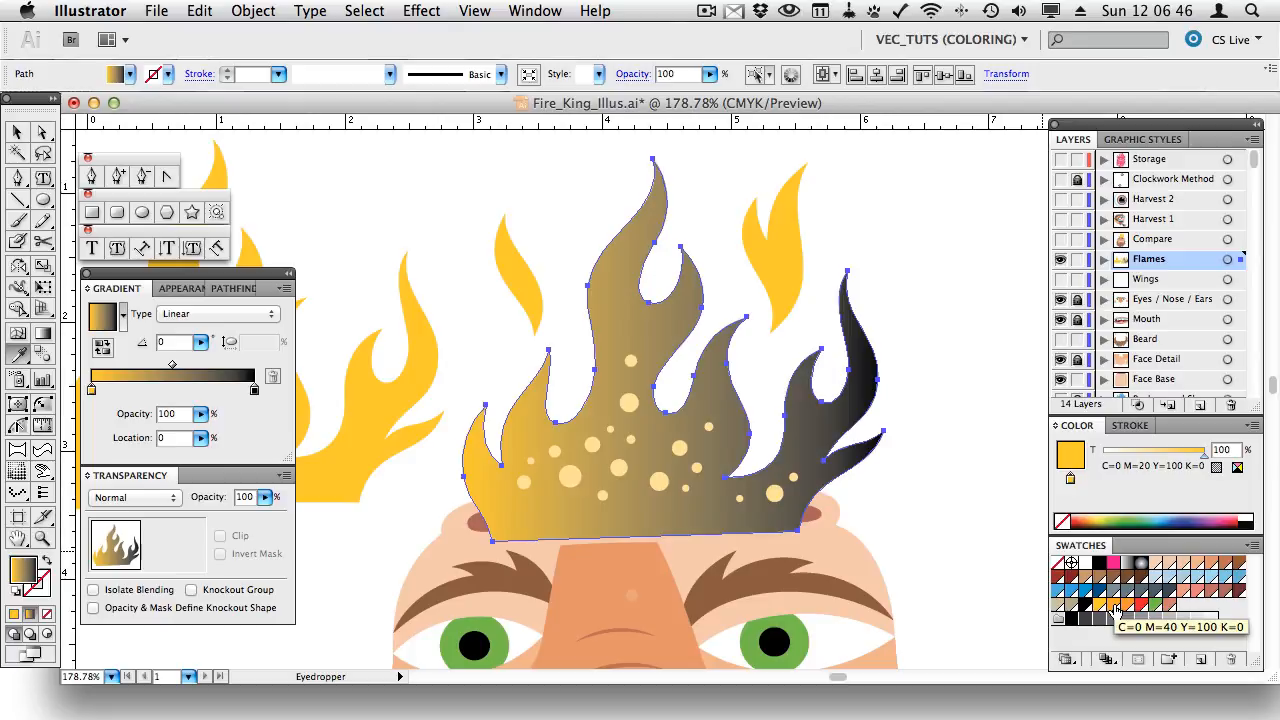
drag(1116, 609, 255, 395)
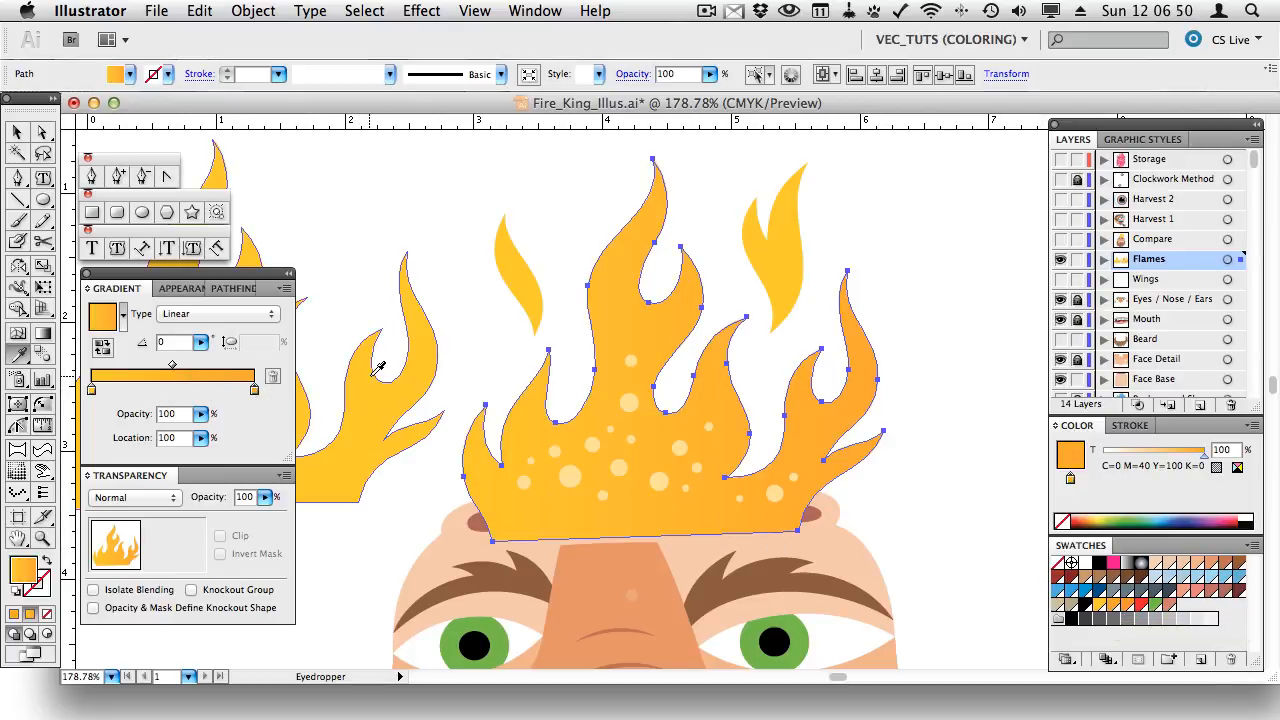
- Rotate the flame gradient to about -90° and shift it upward so that it ends at the flame's base
click(44, 335)
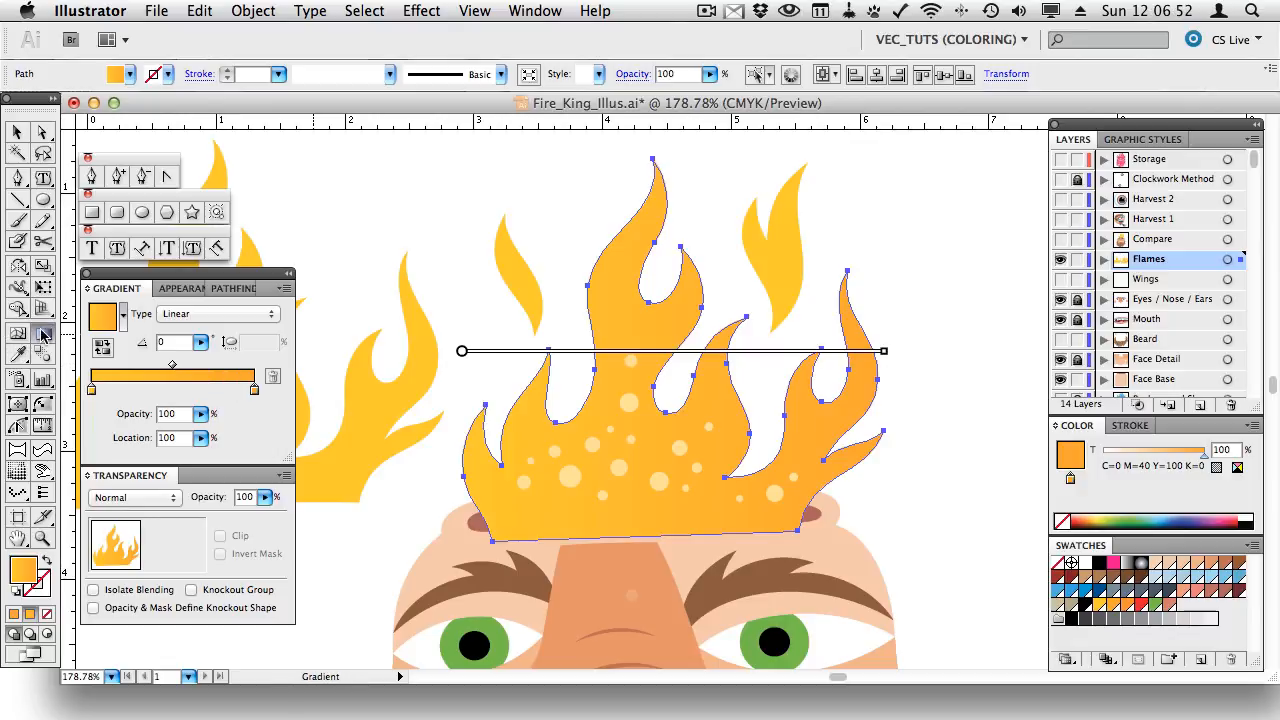
mouse_move(884, 351)
mouse_down()
mouse_move(704, 366)
mouse_move(705, 355)
mouse_move(614, 517)
mouse_move(474, 557)
mouse_move(460, 573)
mouse_up()
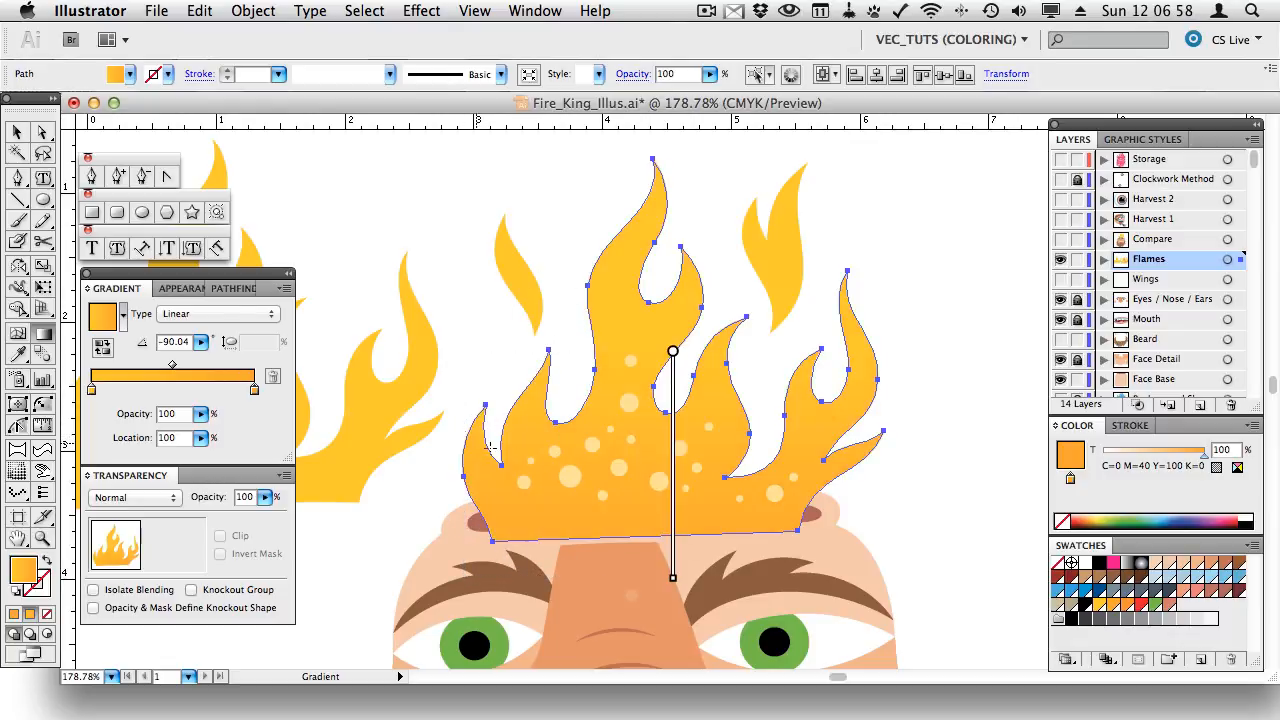
mouse_move(670, 462)
mouse_move(672, 460)
mouse_down()
mouse_move(643, 417)
mouse_move(672, 423)
mouse_up()
key(super)
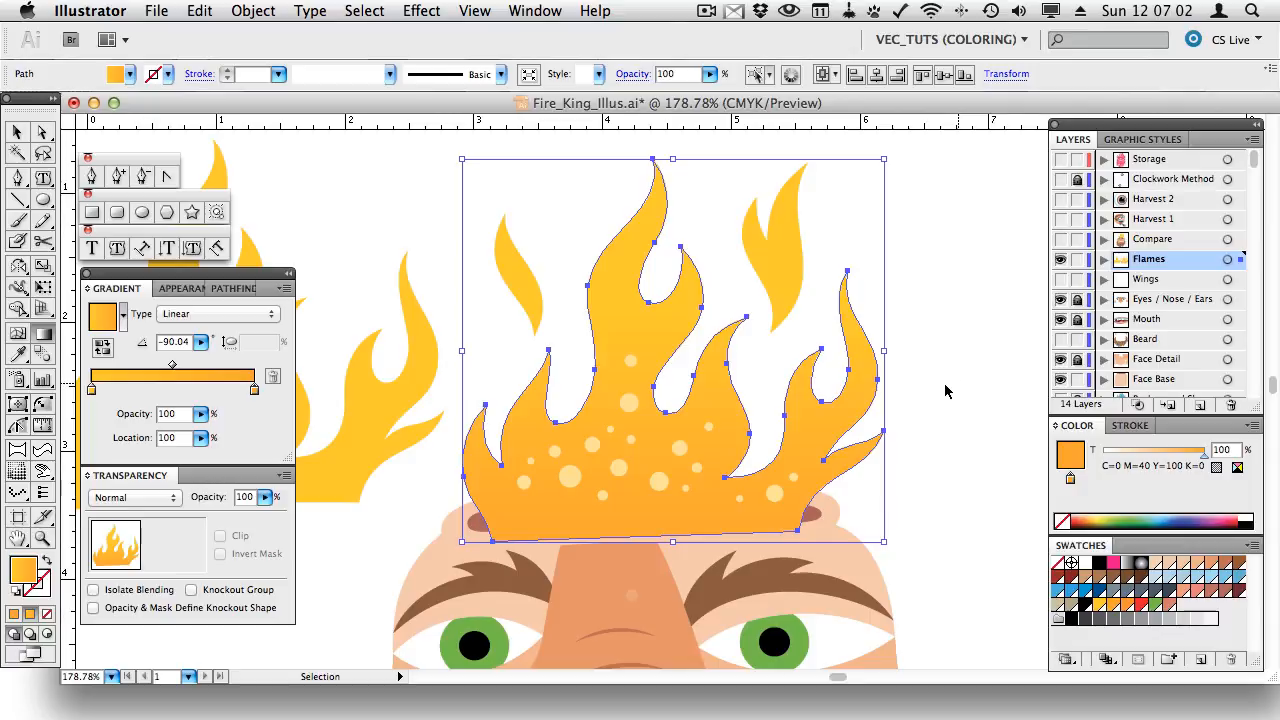
mouse_move(674, 536)
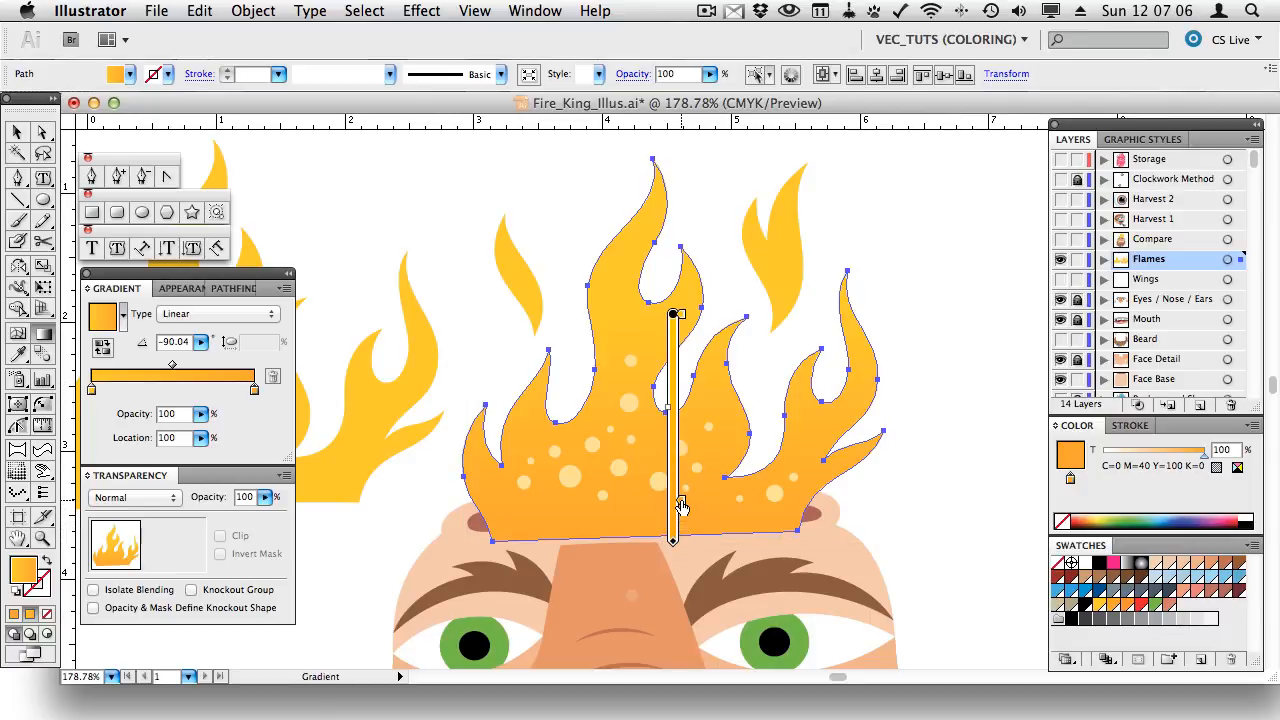
- Add a deeper orange swatch as the flame gradient's end stop and place the middle orange stop at 71.17%
click(681, 507)
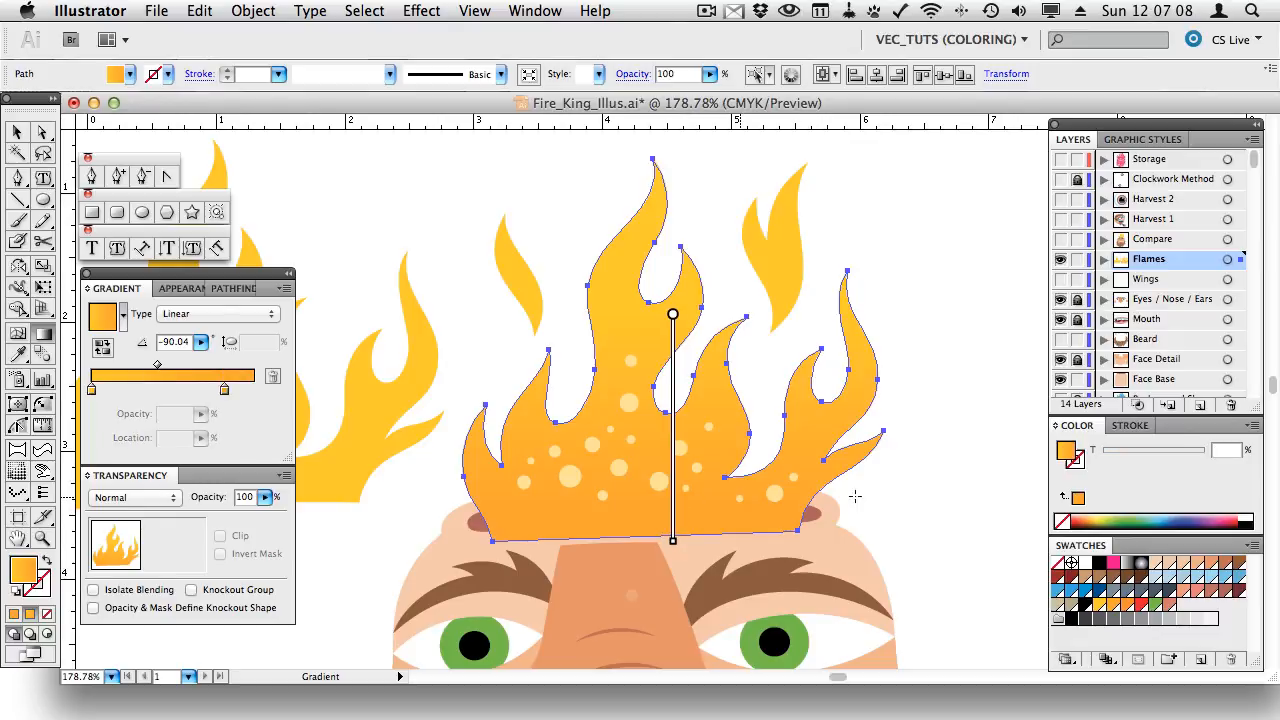
mouse_move(1128, 608)
mouse_down()
mouse_move(243, 380)
mouse_move(256, 380)
mouse_move(205, 389)
mouse_up()
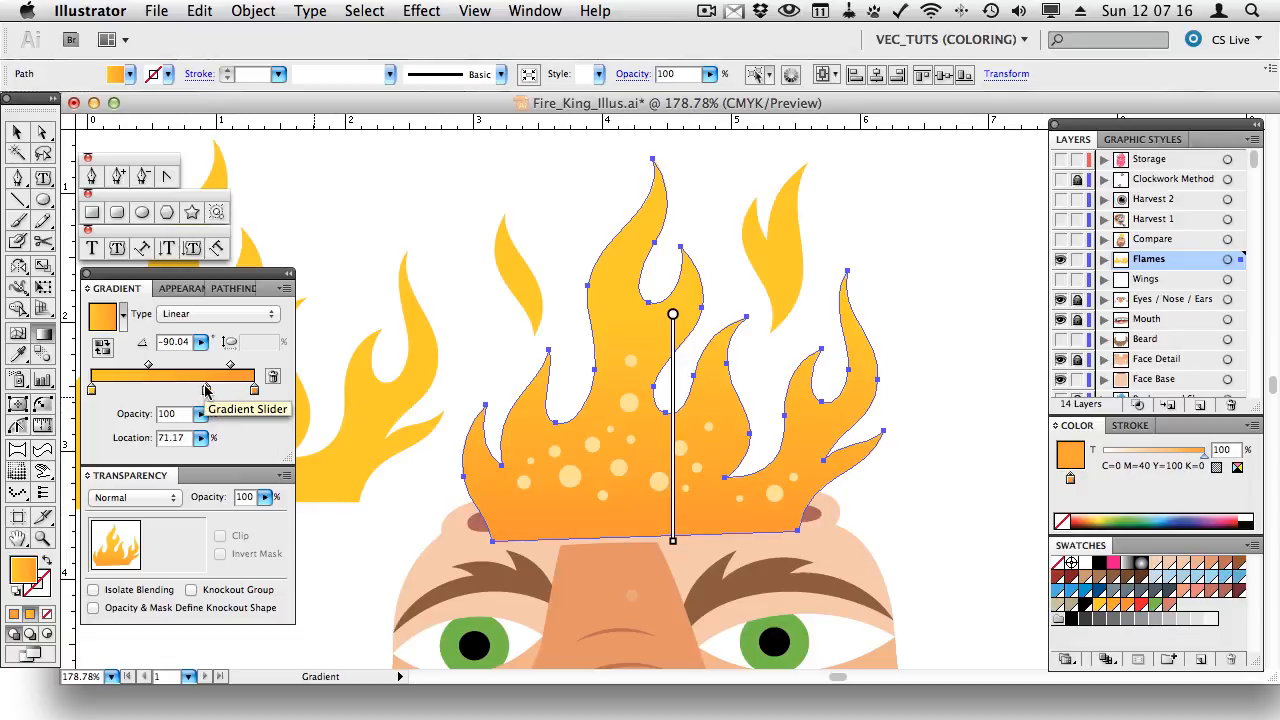
key(v)
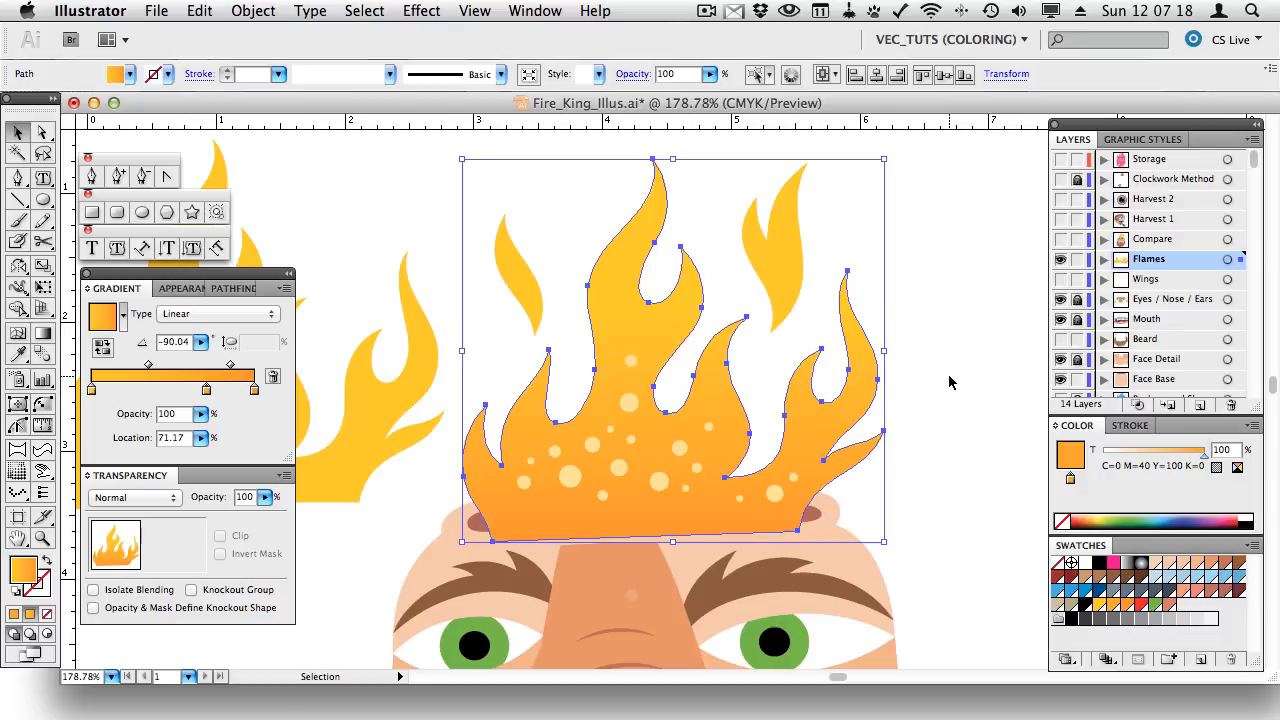
- Move the gradient's yellow start stop slightly inward and set the midpoint between yellow and orange to 65.98%, then deselect the flame
drag(92, 390, 176, 368)
click(158, 365)
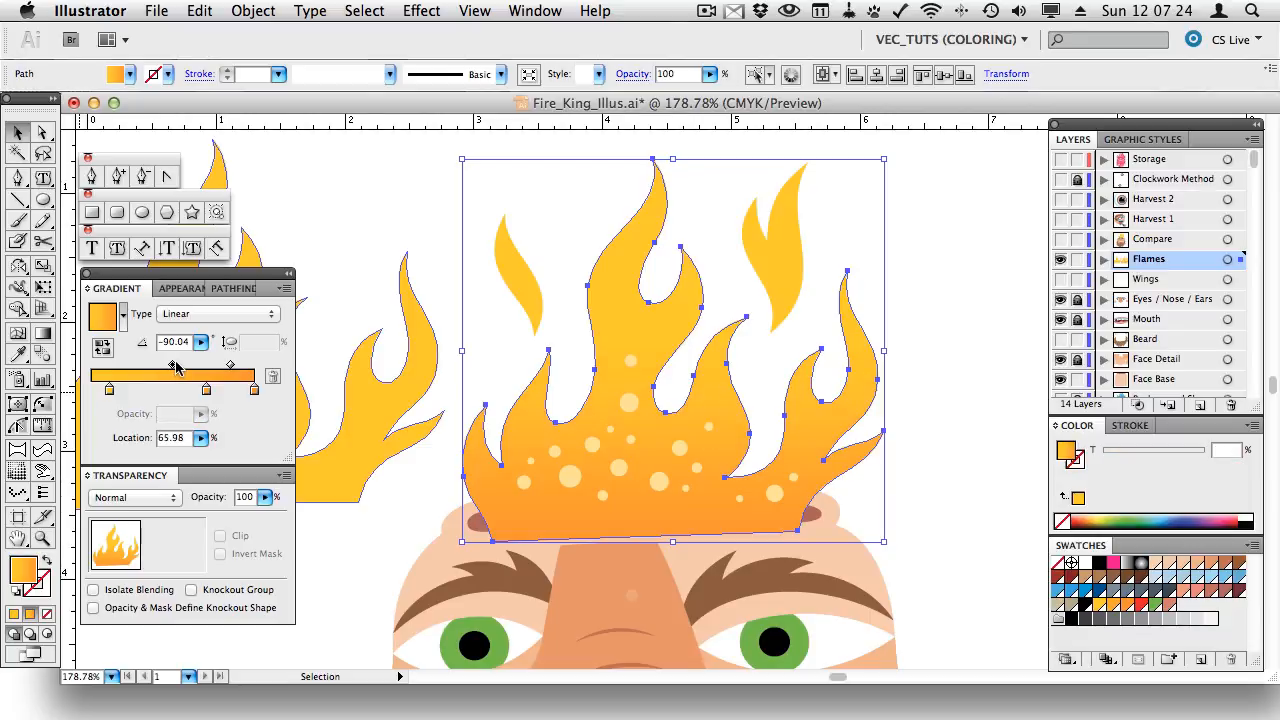
click(958, 433)
key(v)
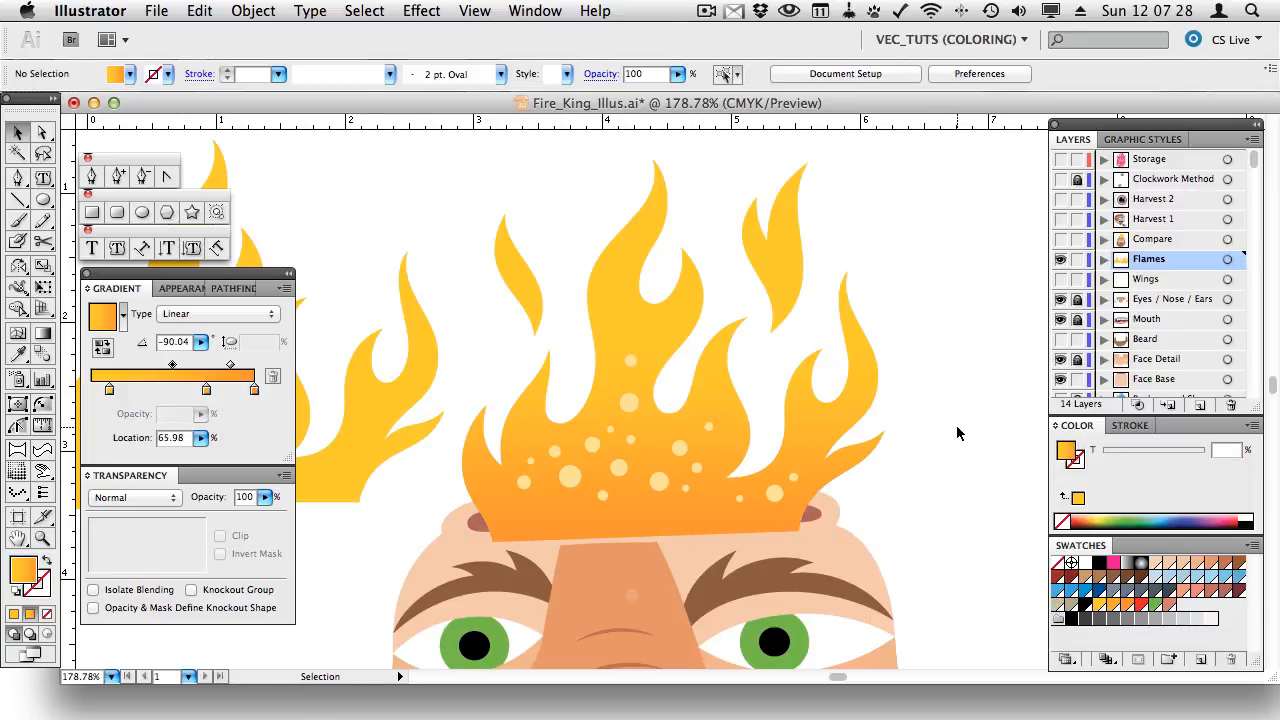
- Copy the large flame's gradient fill onto the two small detached flames, then deselect them
key(a)
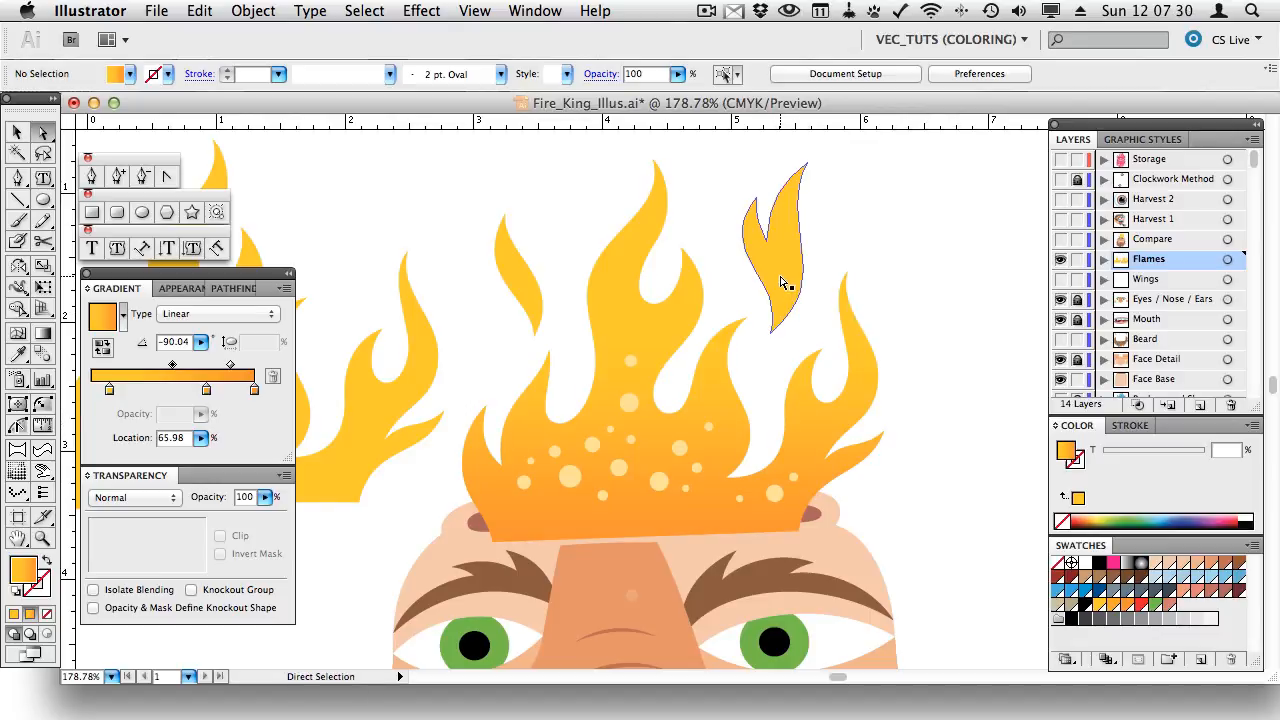
click(785, 283)
shift+click(520, 285)
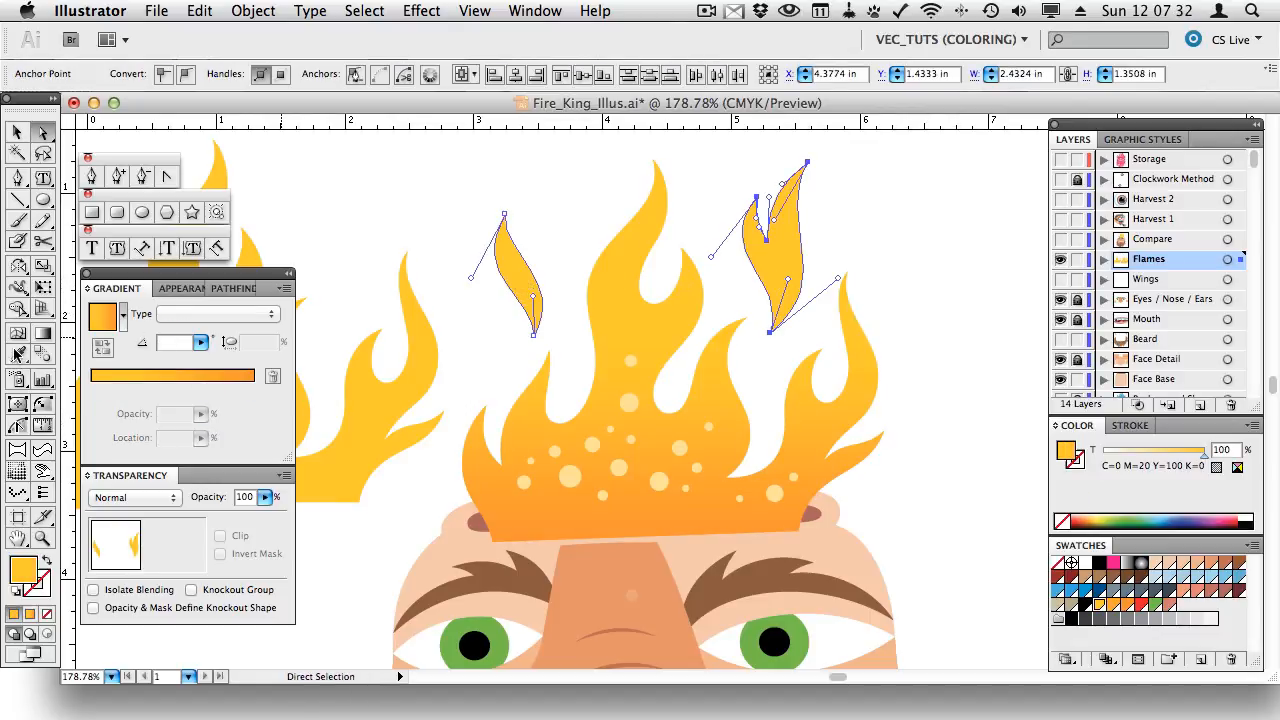
click(18, 355)
click(623, 323)
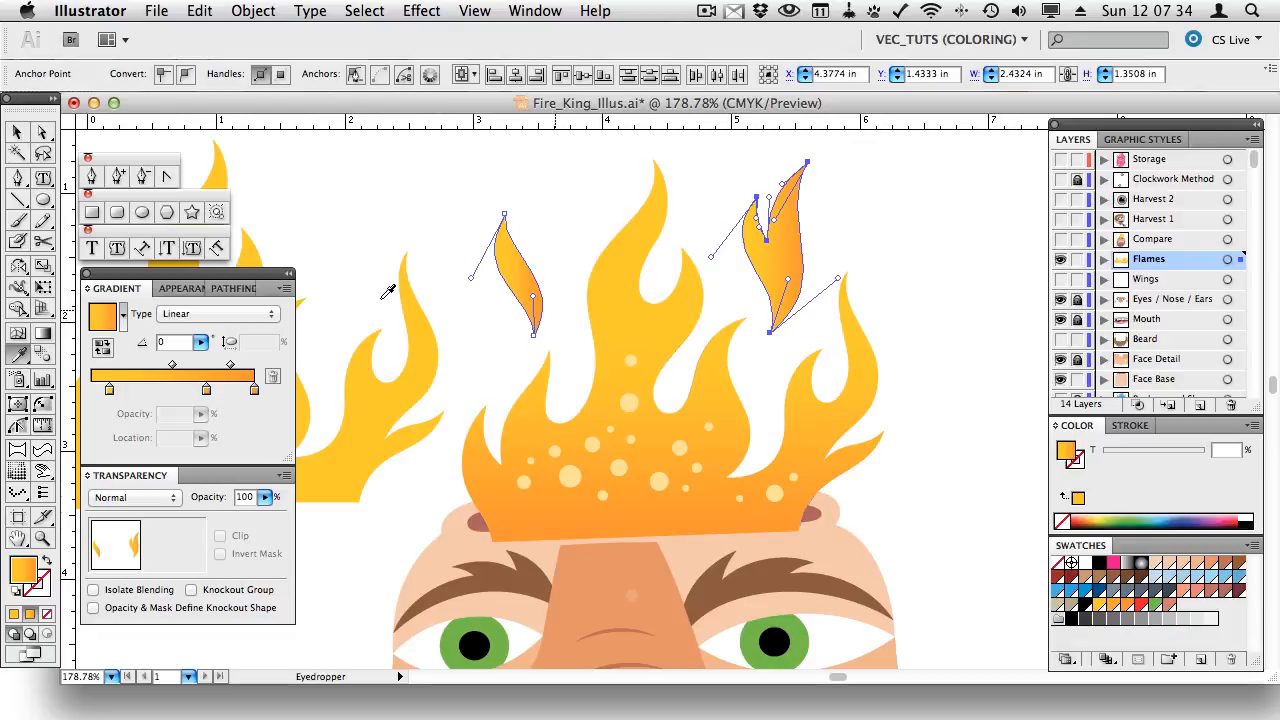
key(v)
click(370, 220)
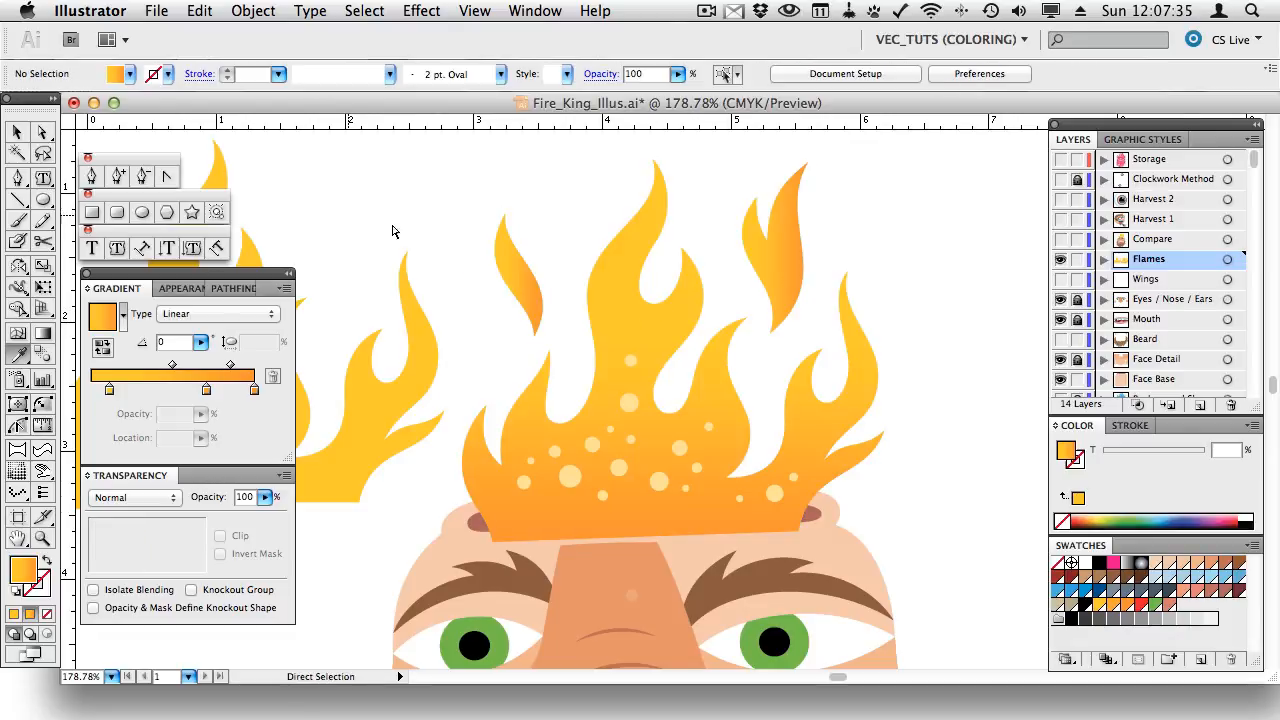
- Rotate the left detached flame's gradient to -90° so it runs from yellow at the tip to orange at the base
click(524, 265)
click(43, 334)
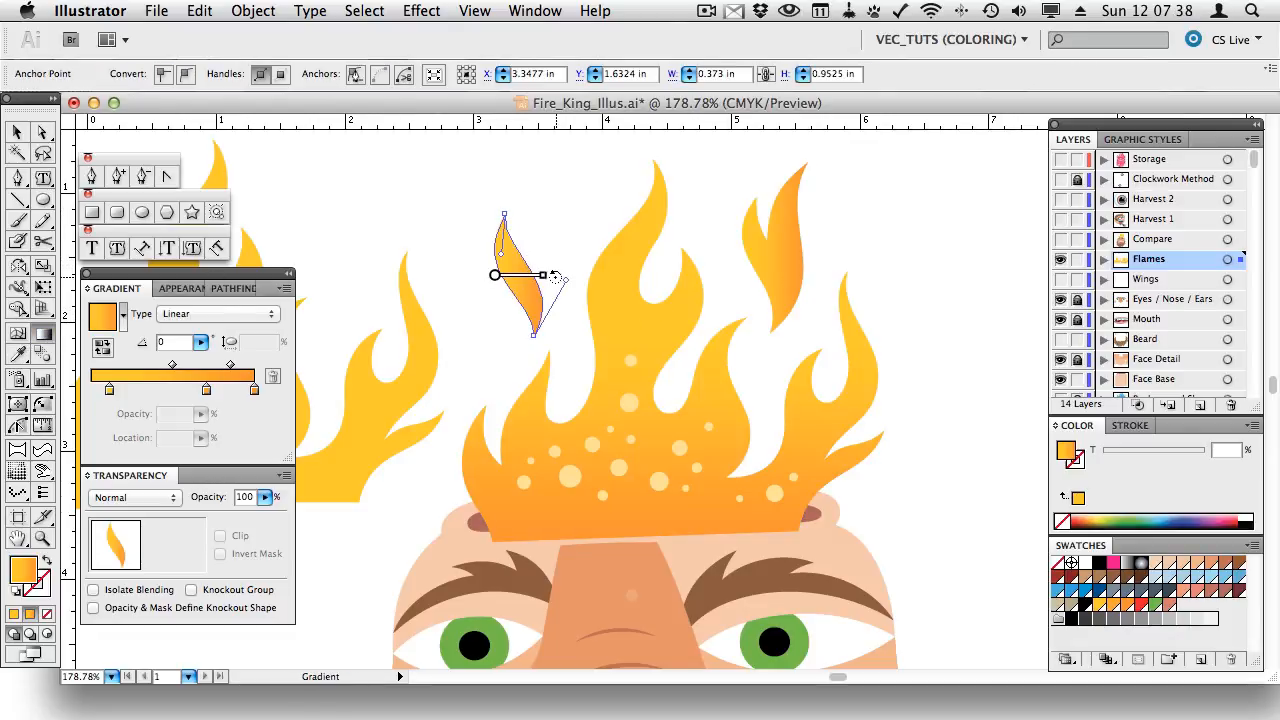
mouse_move(556, 276)
mouse_down()
mouse_move(533, 314)
mouse_move(497, 324)
mouse_move(514, 366)
mouse_move(522, 322)
mouse_up()
key(a)
click(590, 196)
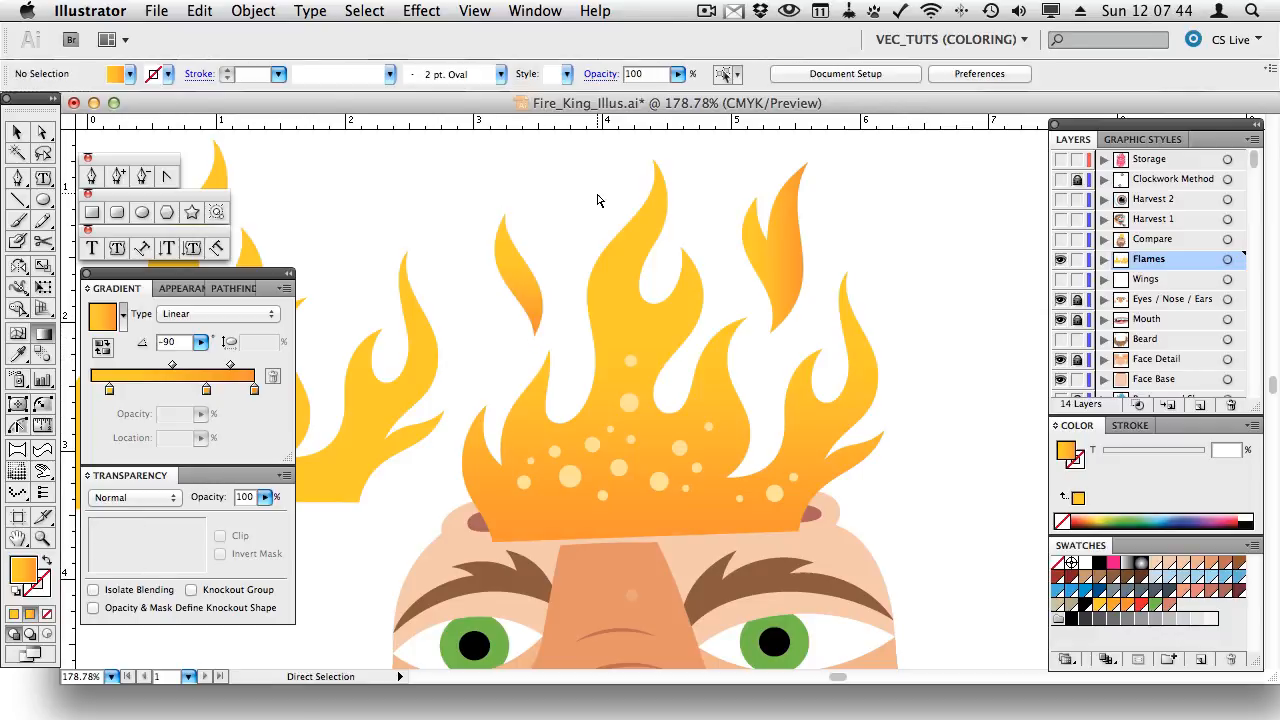
- Rotate the right detached flame's gradient to -90°, shift it to fit the shape, and save the file
click(783, 253)
key(g)
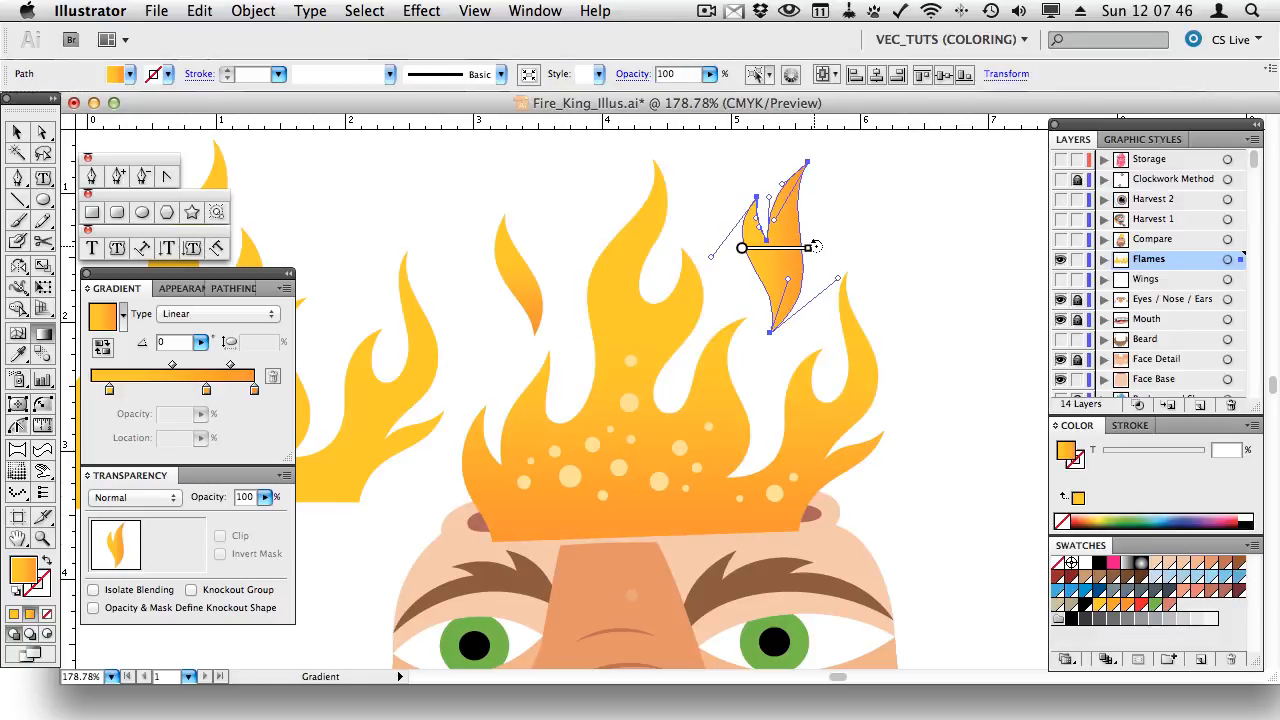
drag(742, 248, 750, 316)
mouse_move(775, 248)
mouse_down()
mouse_move(776, 354)
mouse_move(781, 320)
mouse_up()
super+click(927, 249)
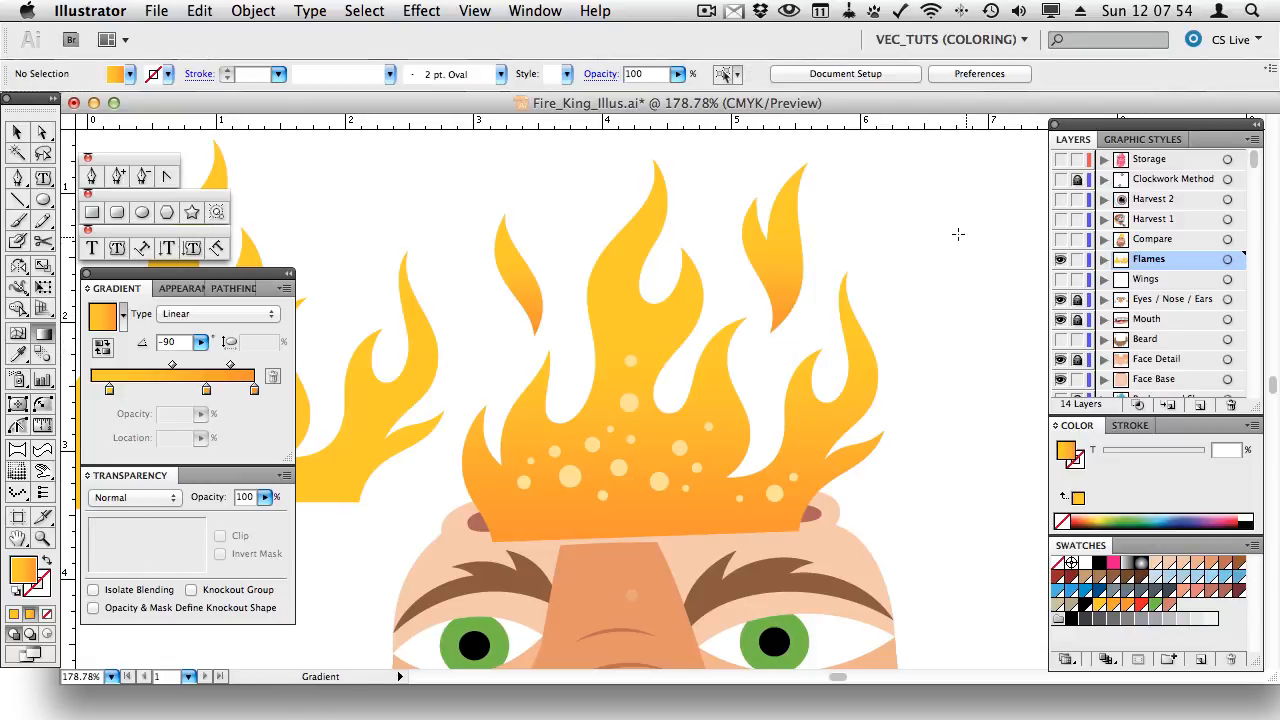
key(v)
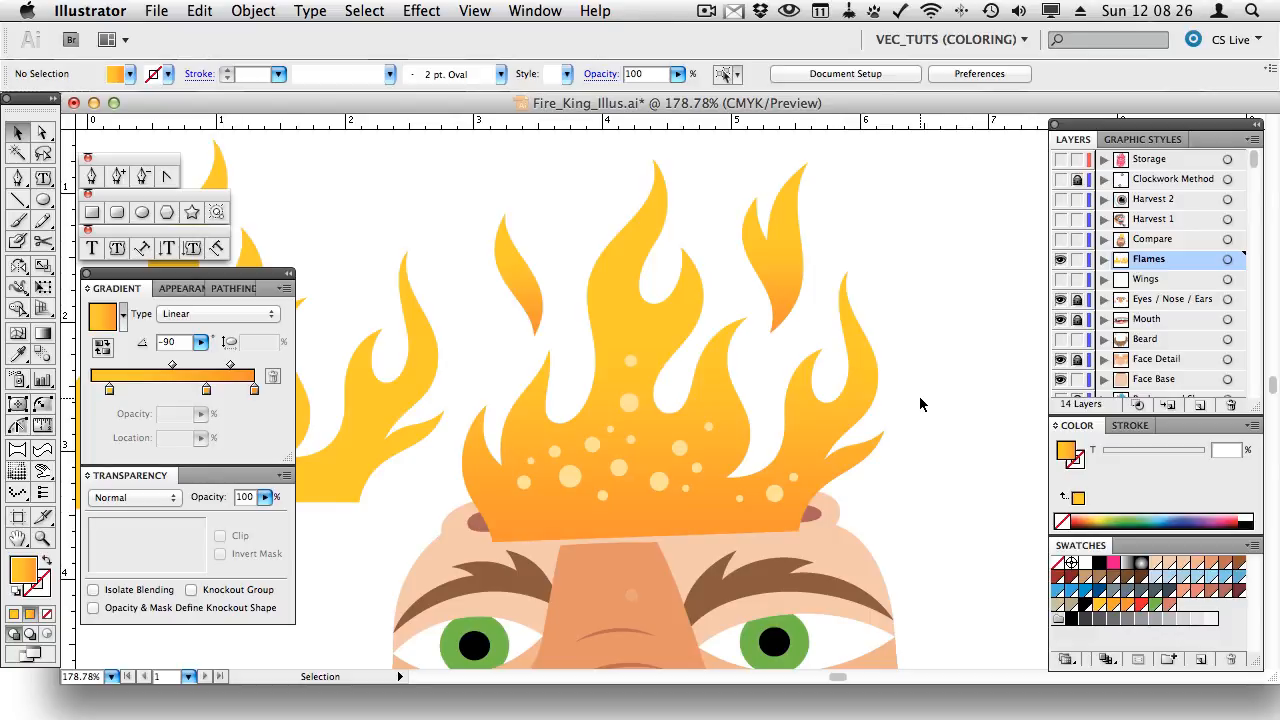
key(super+s)
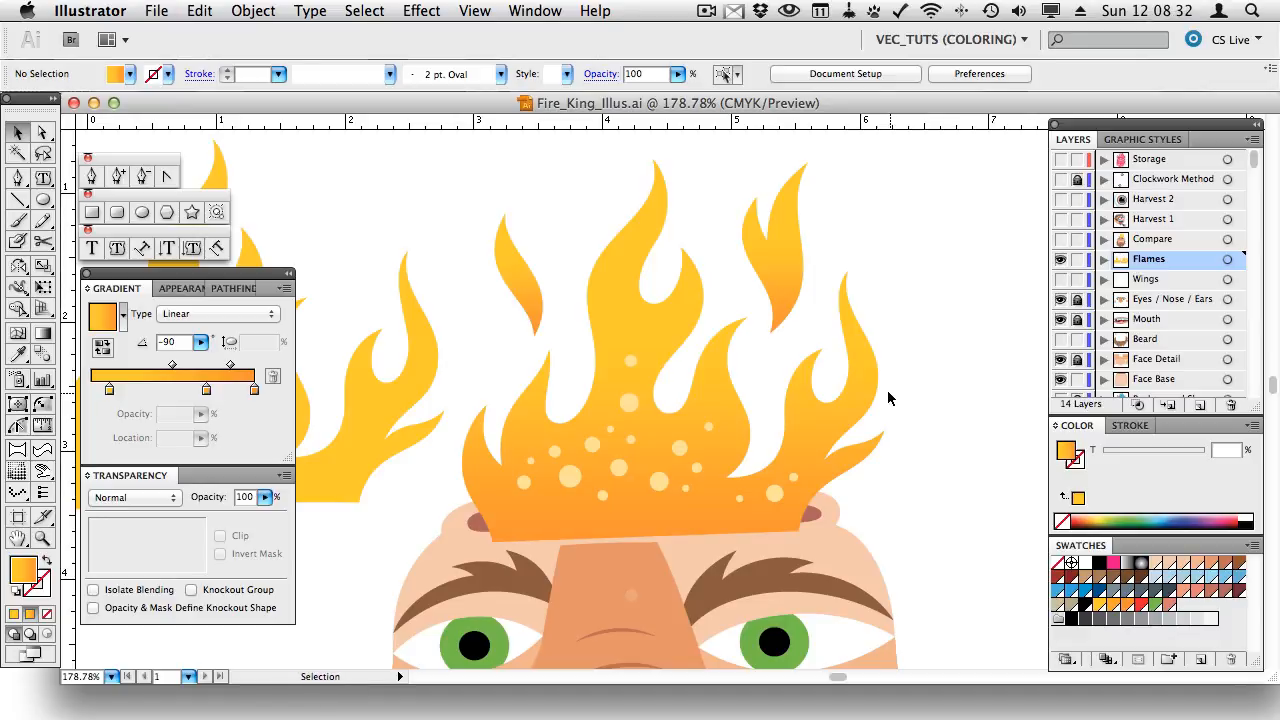
- Start a Stylize Inner Glow effect on the large flame with its blending mode set to Multiply
click(873, 398)
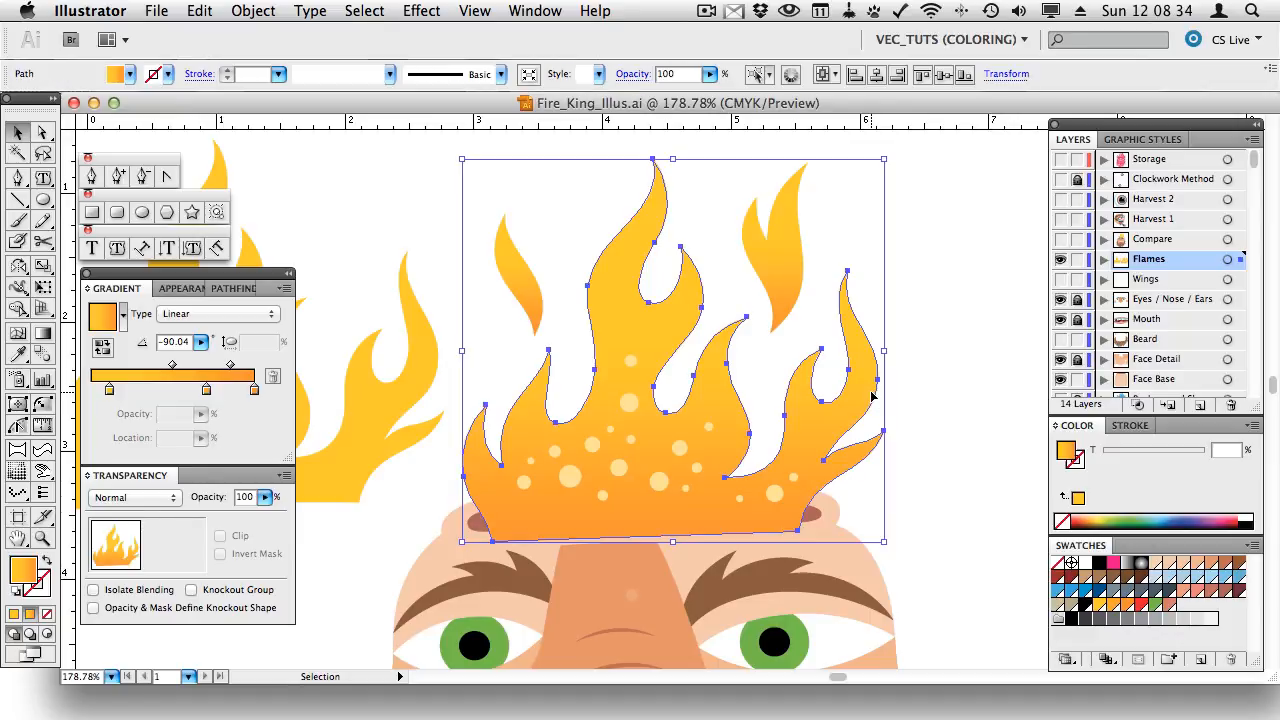
click(424, 10)
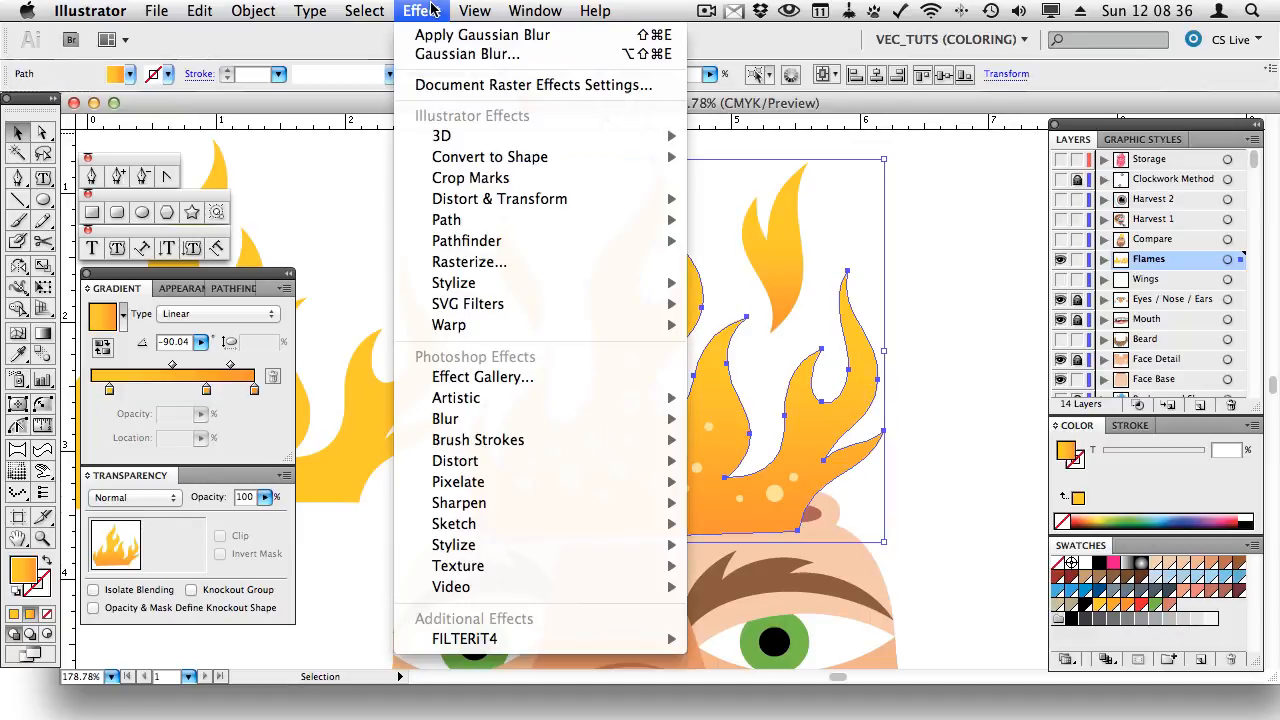
mouse_move(462, 288)
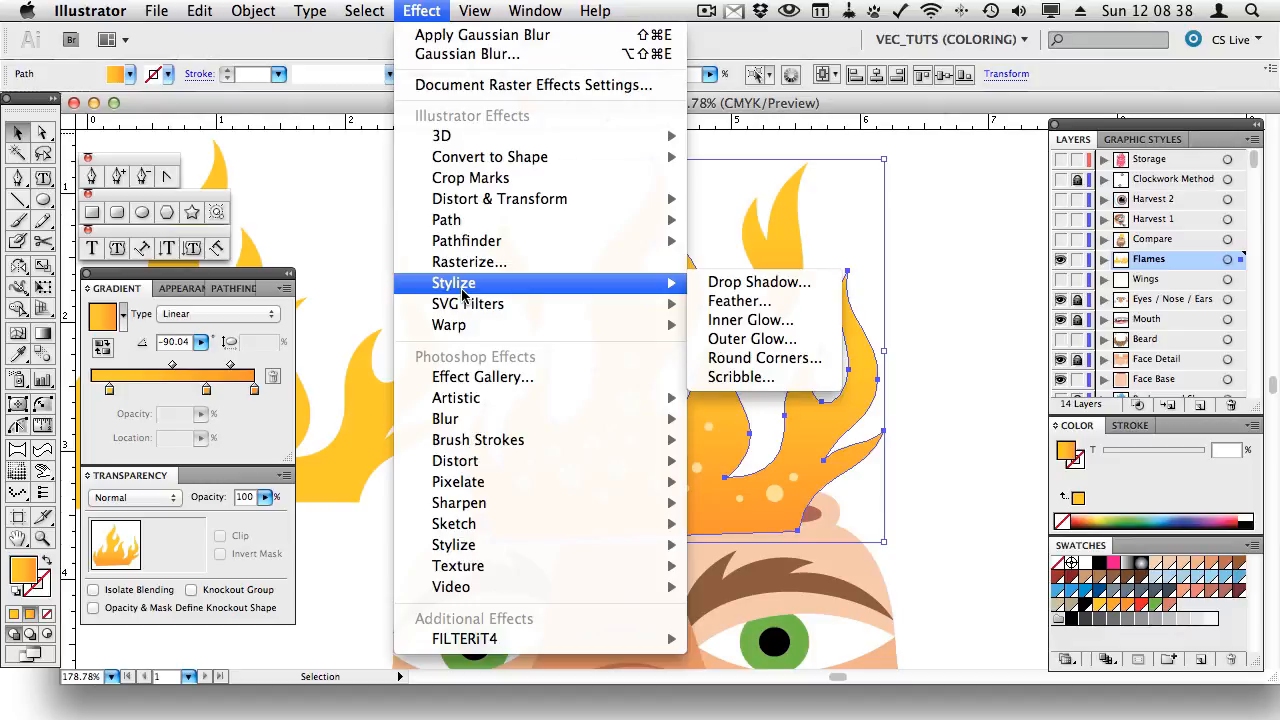
click(735, 320)
click(605, 235)
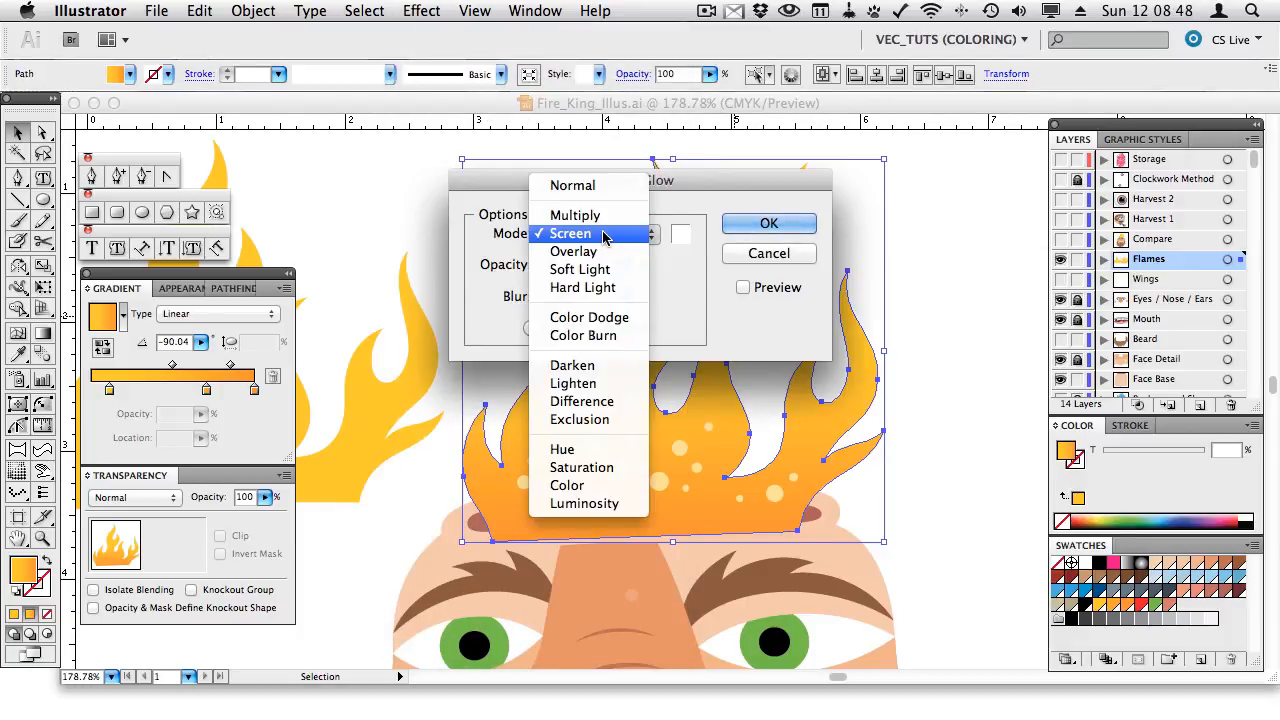
click(605, 215)
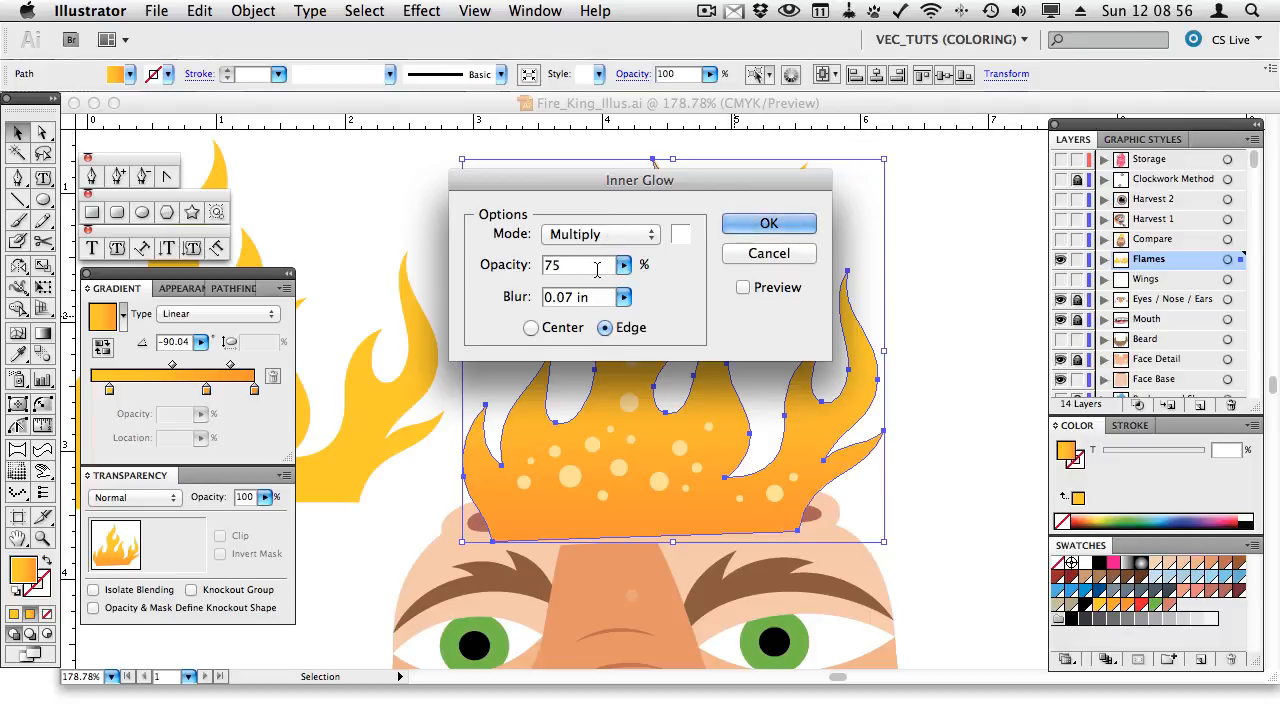
- Set the inner glow's colour to swatch C=0 M=50 Y=100 K=0 and preview it with the flame uncovered
click(684, 234)
click(836, 246)
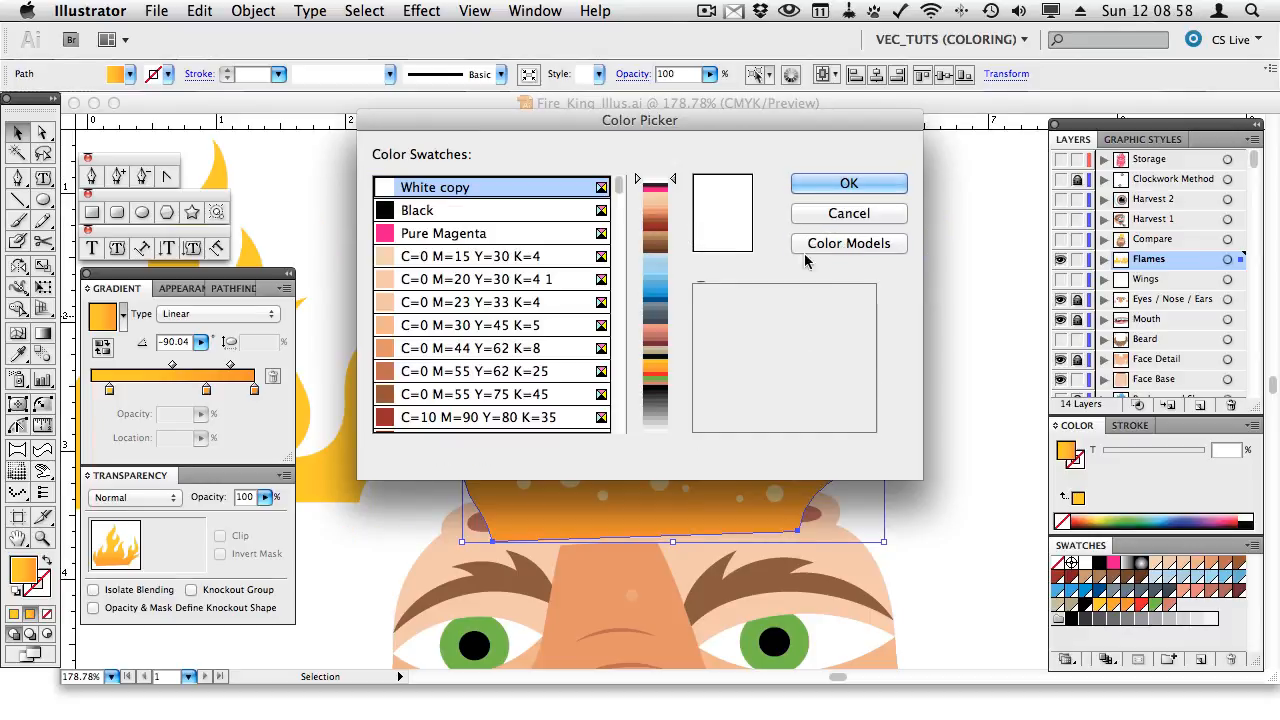
drag(620, 184, 641, 392)
click(490, 284)
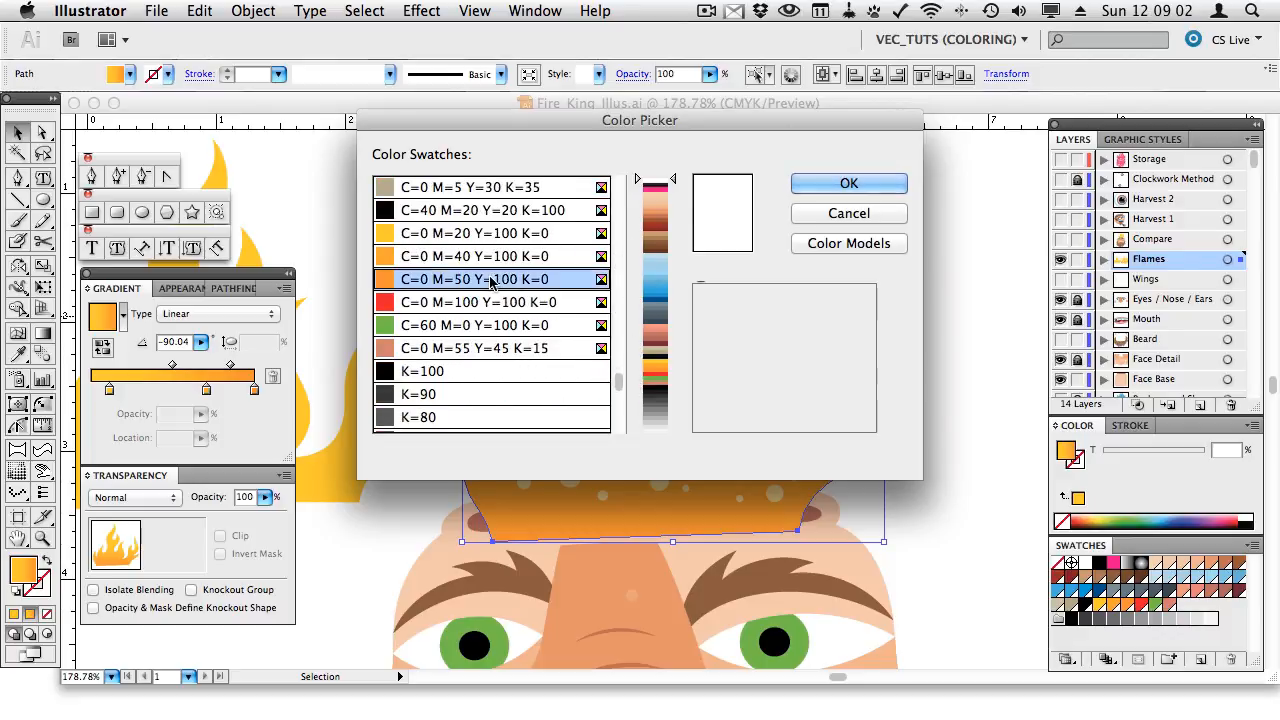
click(849, 184)
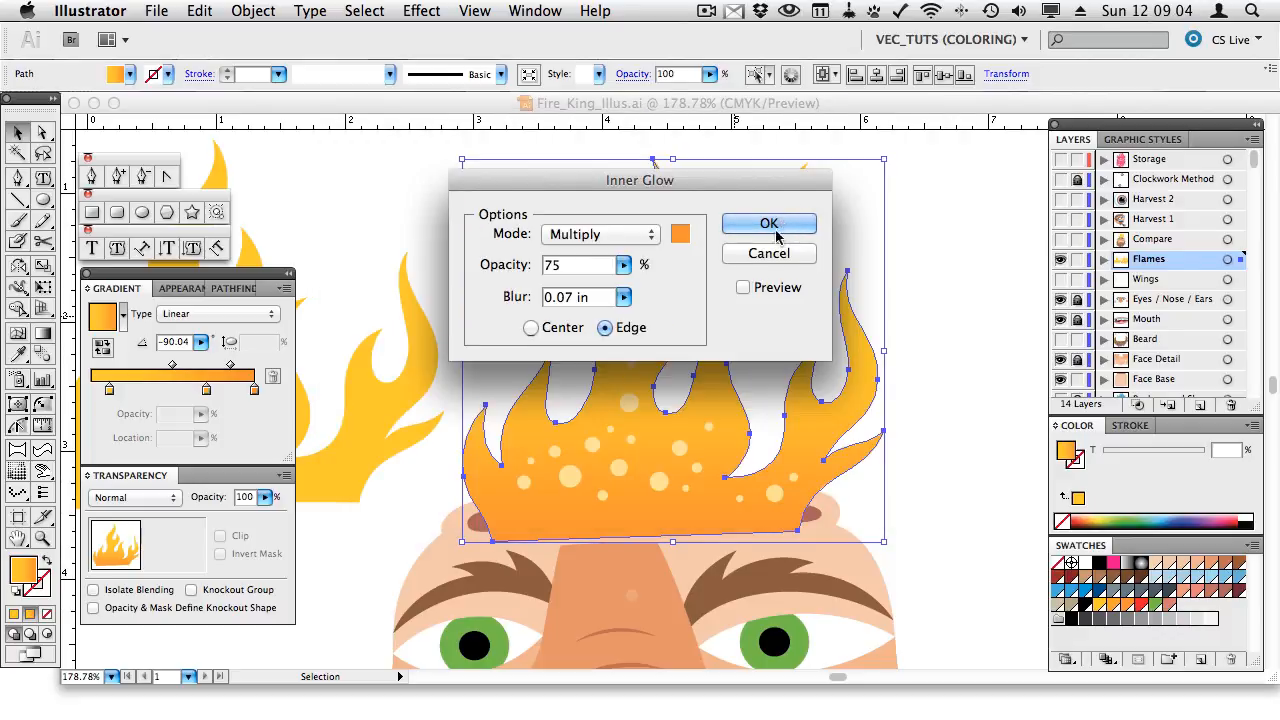
click(766, 290)
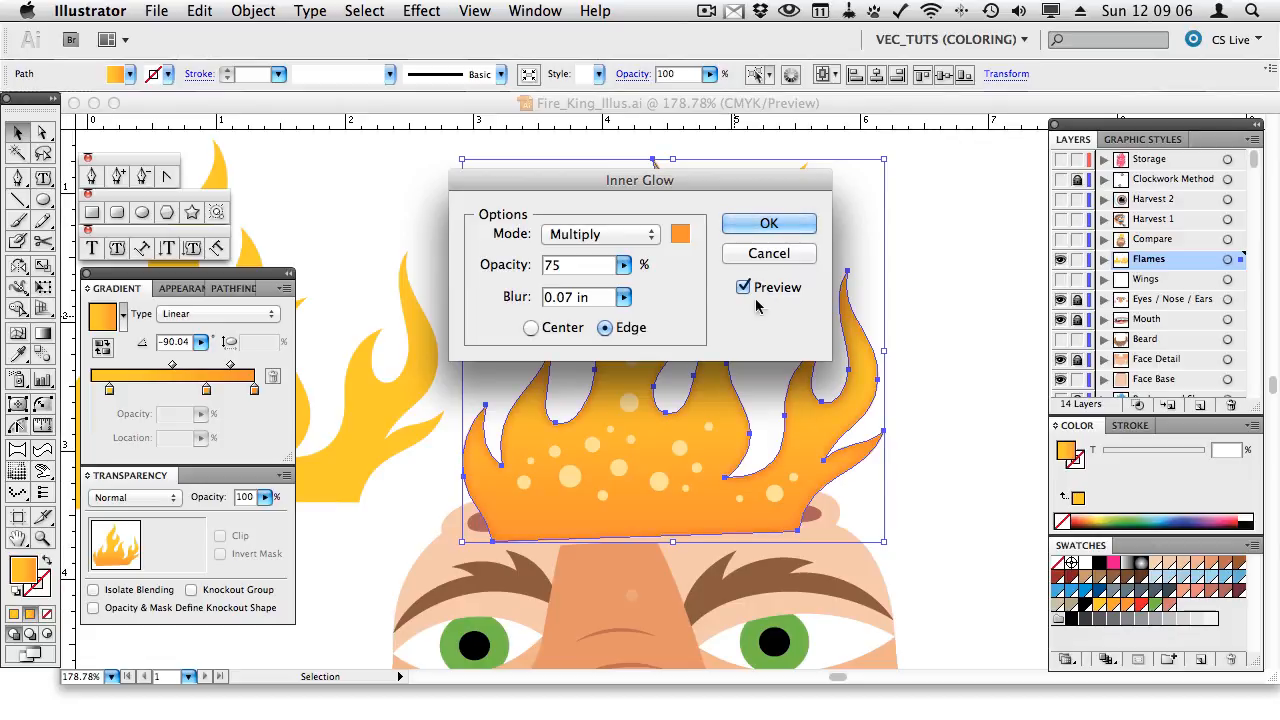
drag(744, 182, 355, 278)
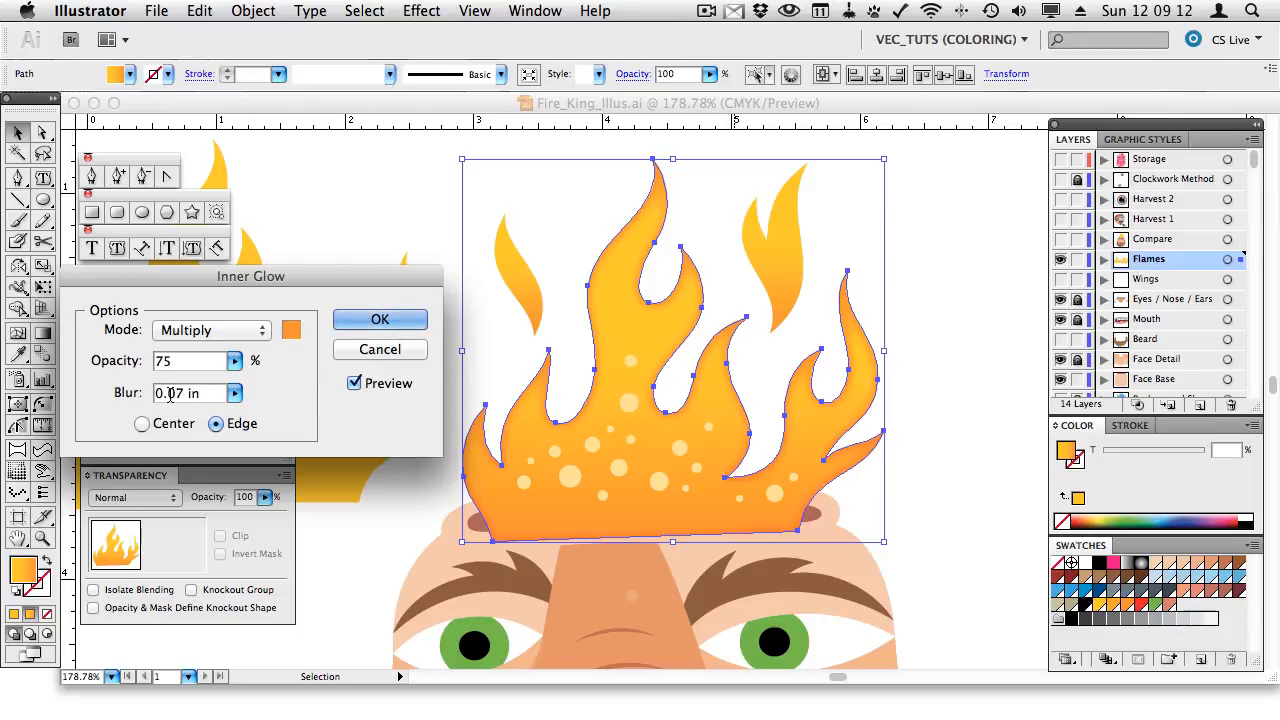
- Try inner glow blur values of 0.1, 0.85, 0.07 and 0.09 in on the large flame
text(0.1)
click(187, 360)
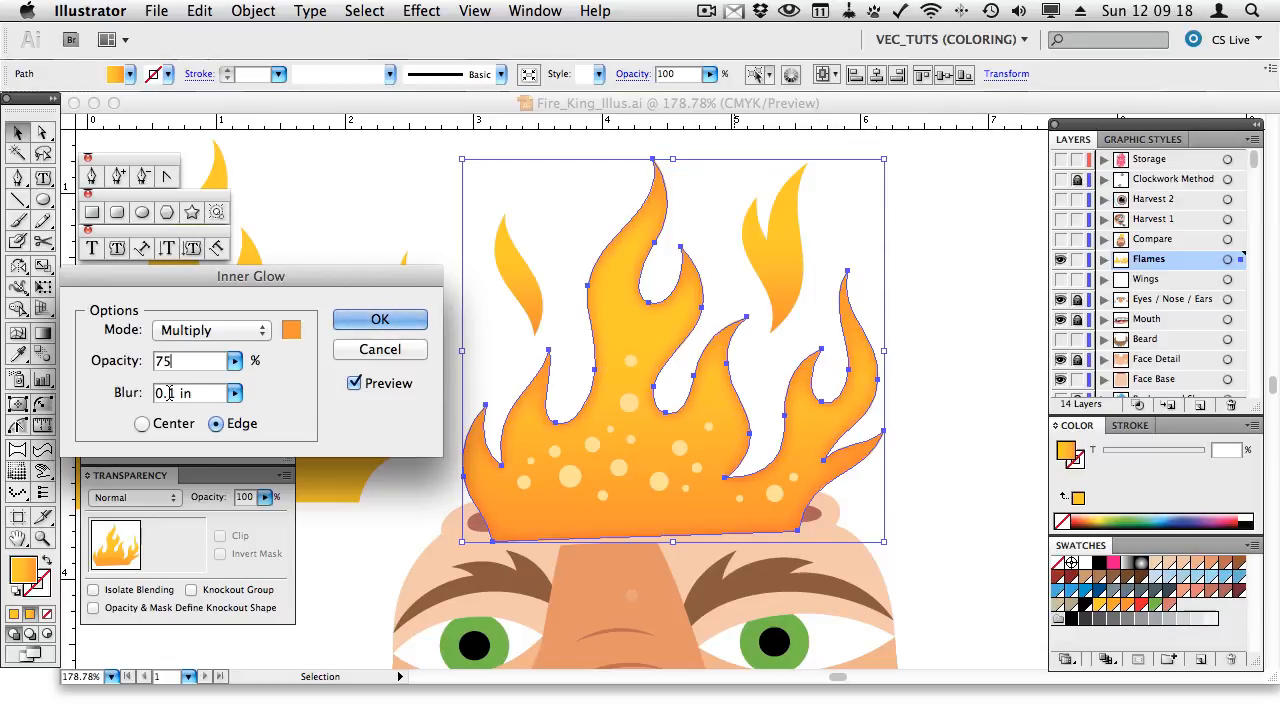
double_click(173, 392)
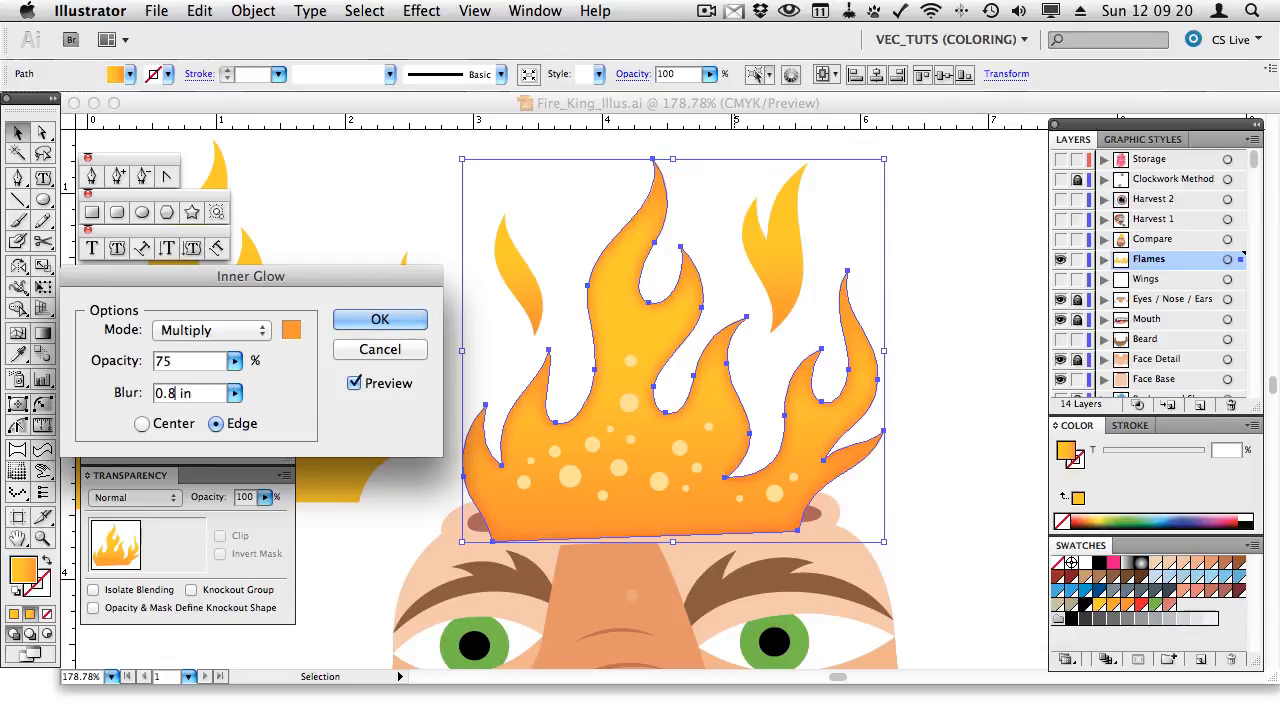
text(0.85)
click(197, 361)
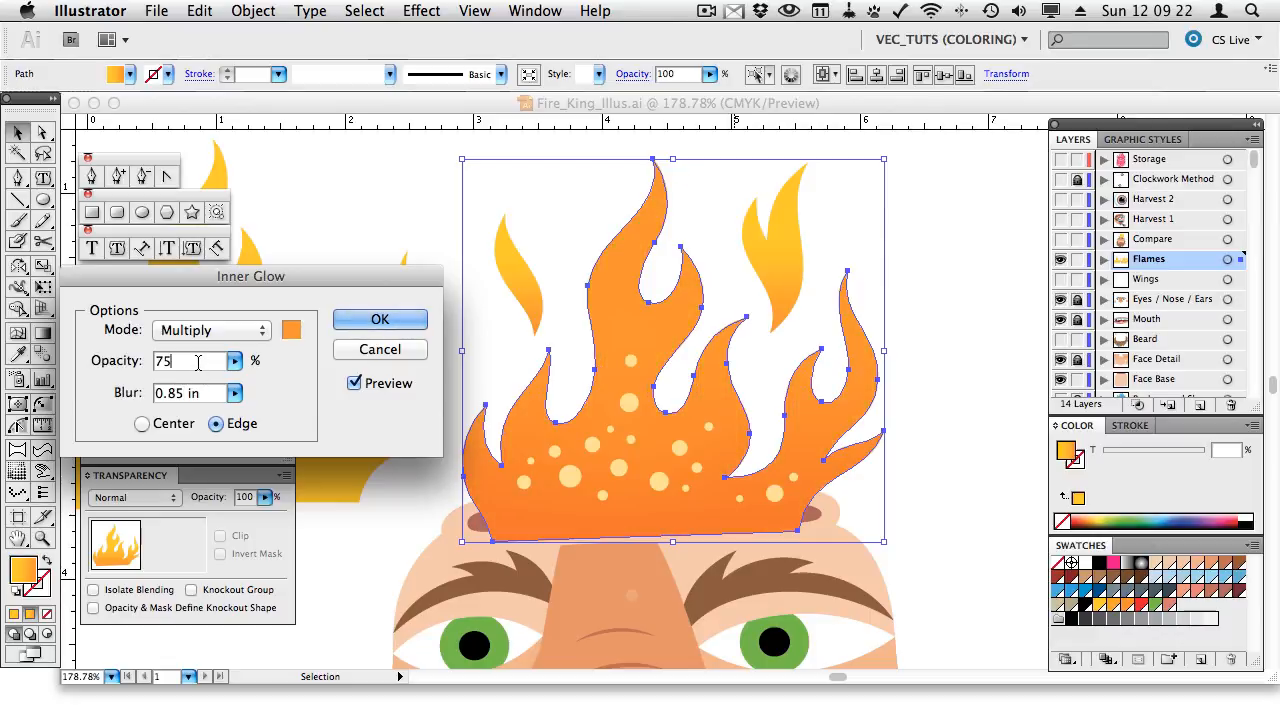
double_click(172, 392)
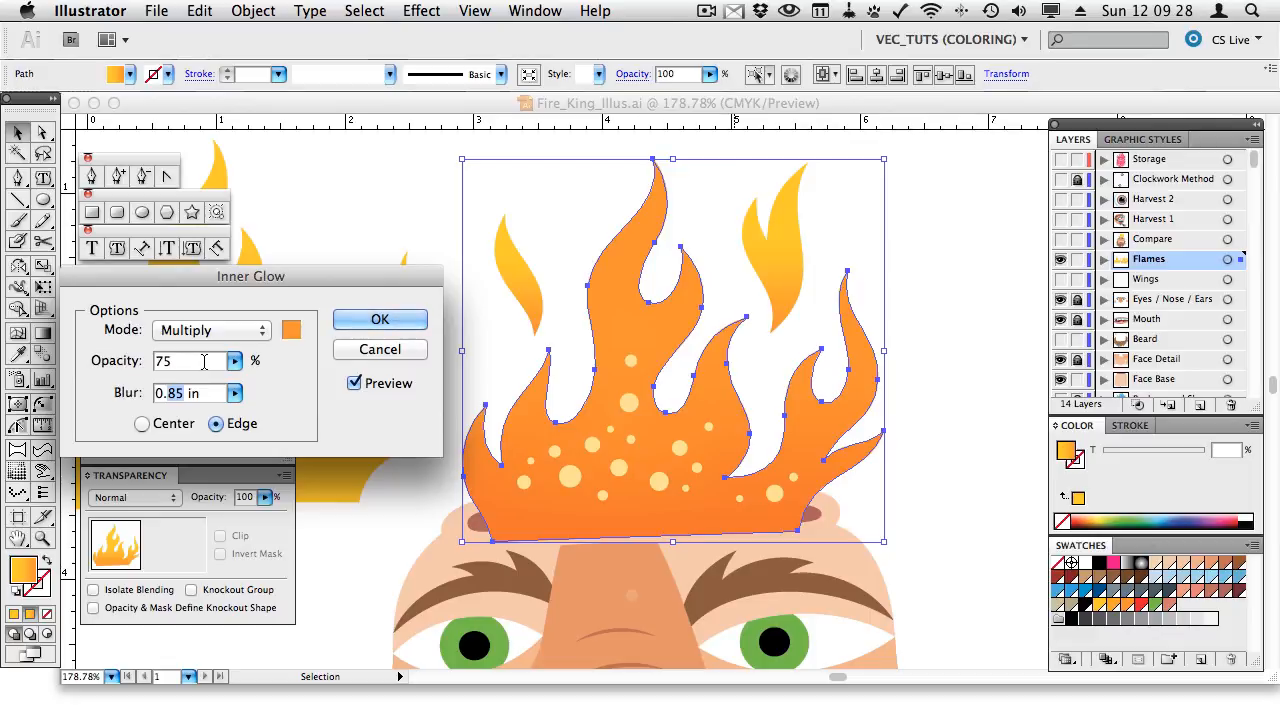
text(0.07)
click(176, 363)
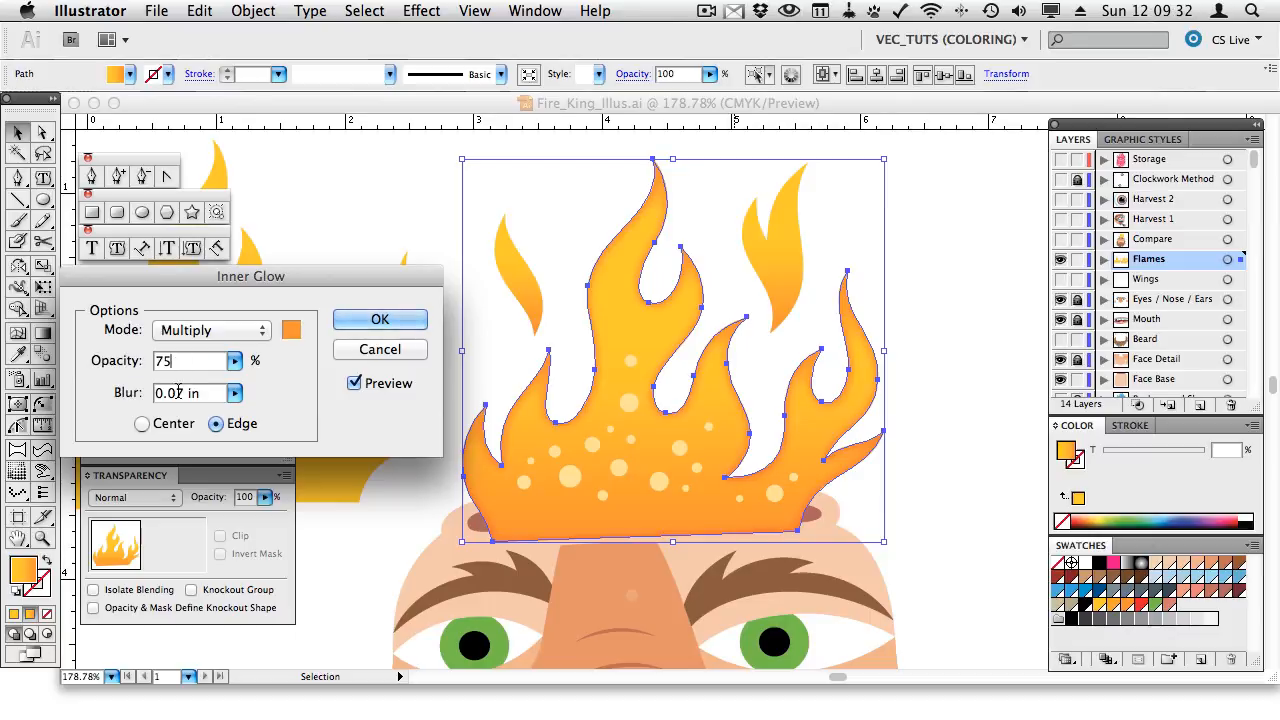
drag(174, 393, 184, 392)
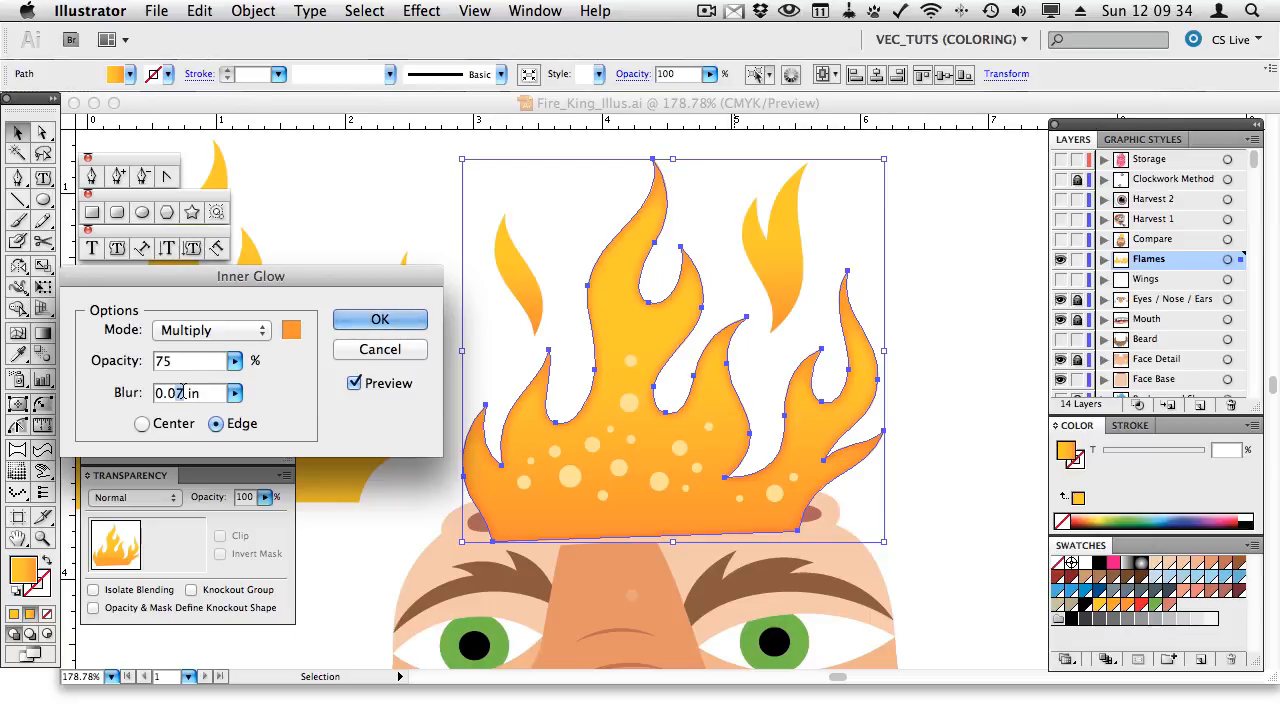
text(85)
click(190, 360)
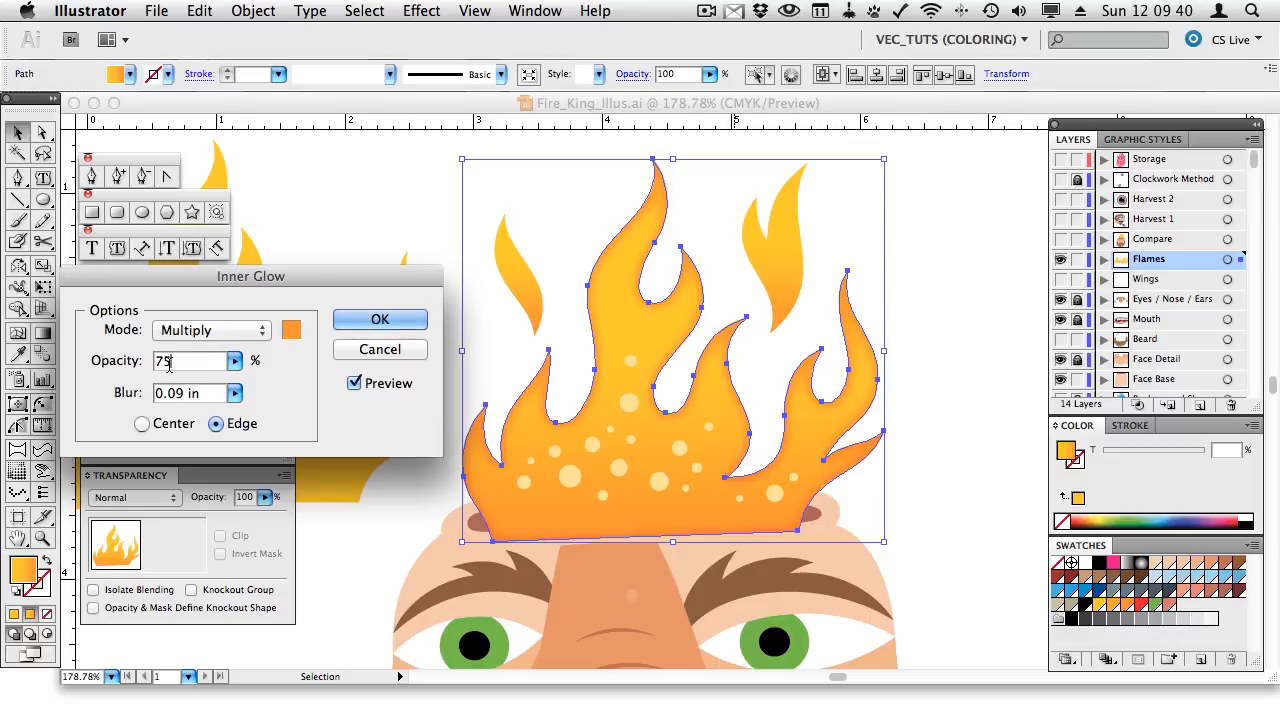
- Set the inner glow's opacity to 60% and its blur to 0.1 in, apply it, and deselect the large flame
drag(172, 362, 148, 366)
text(60)
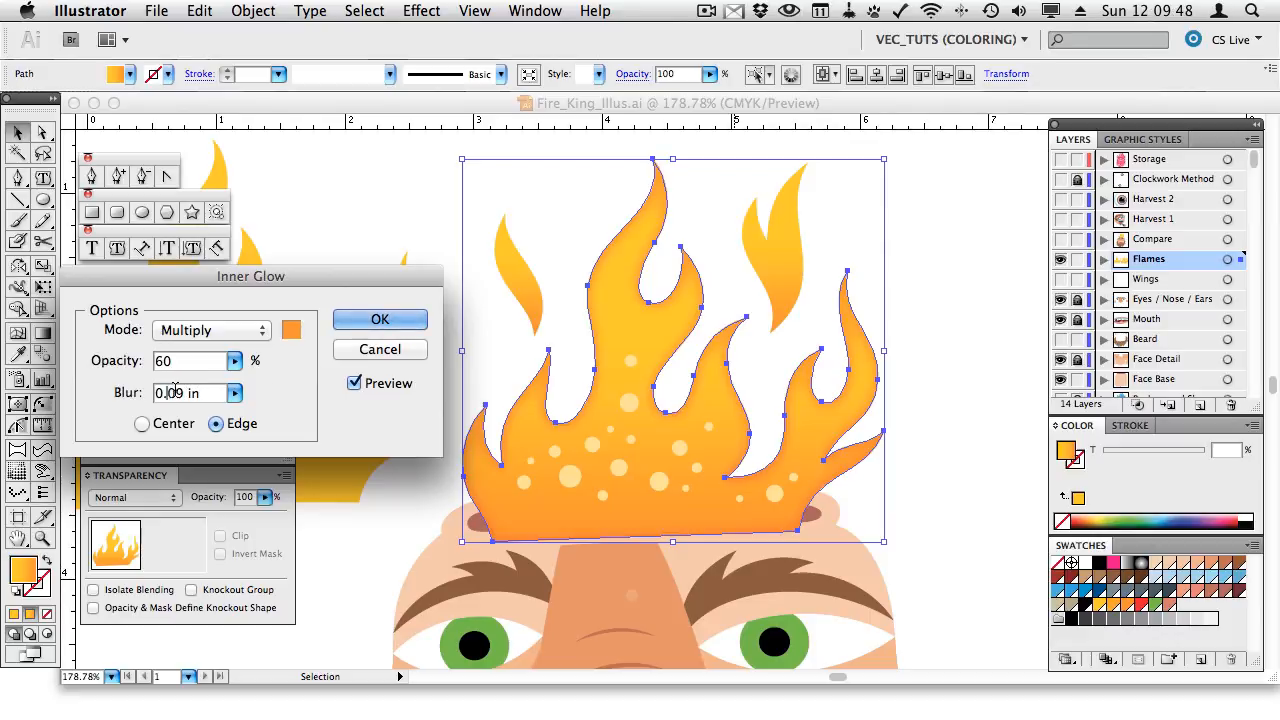
drag(165, 392, 180, 392)
text(1)
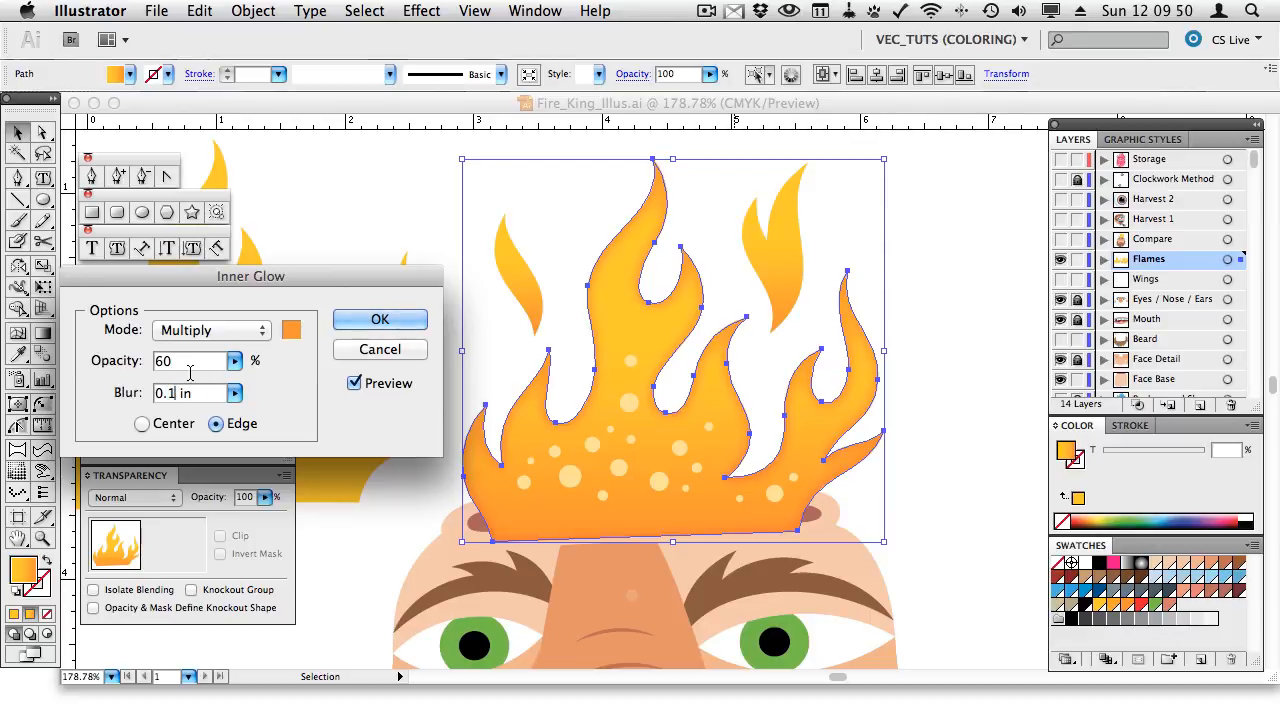
click(185, 362)
click(390, 321)
click(936, 341)
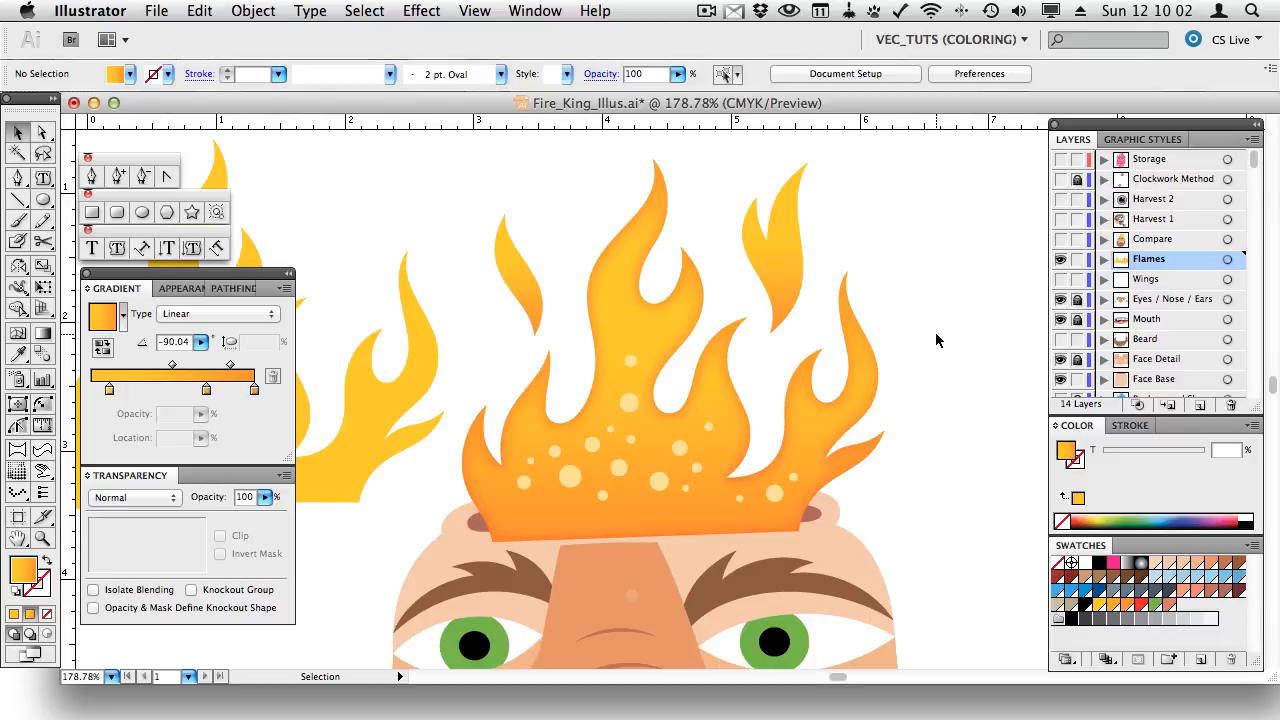
- Apply the same Inner Glow effect to the two small detached flames and save the file
click(862, 450)
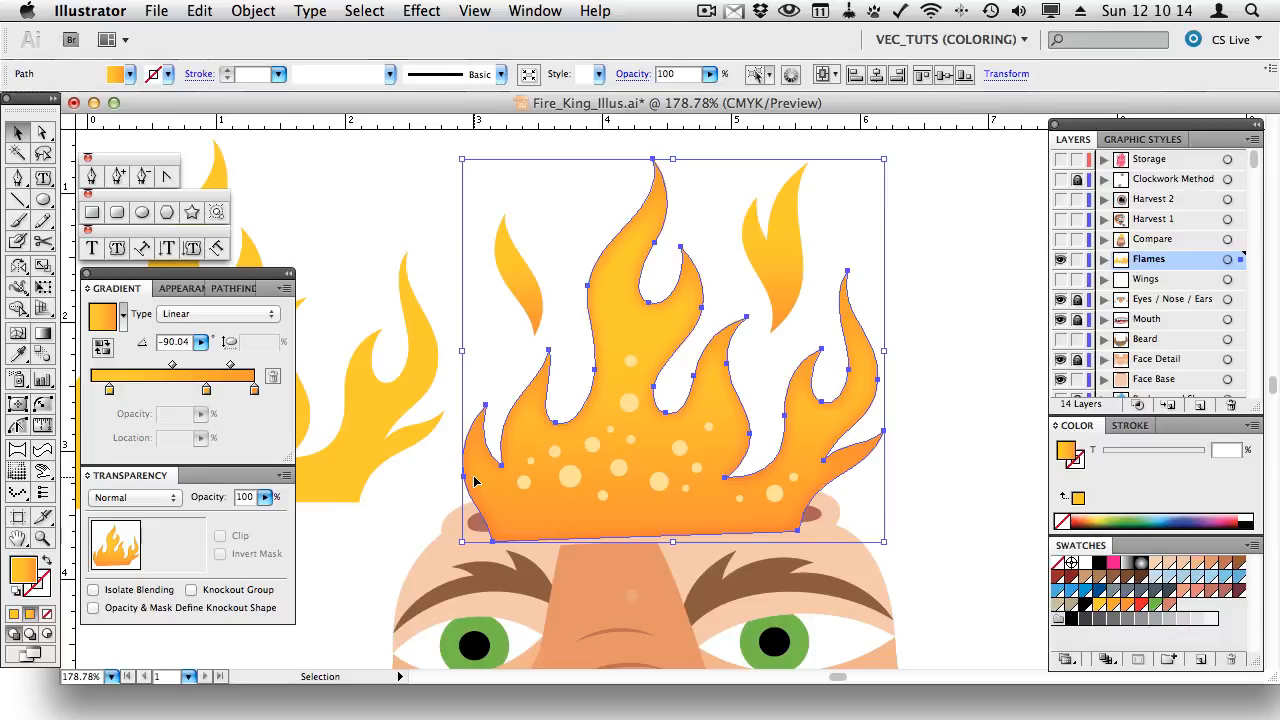
click(522, 284)
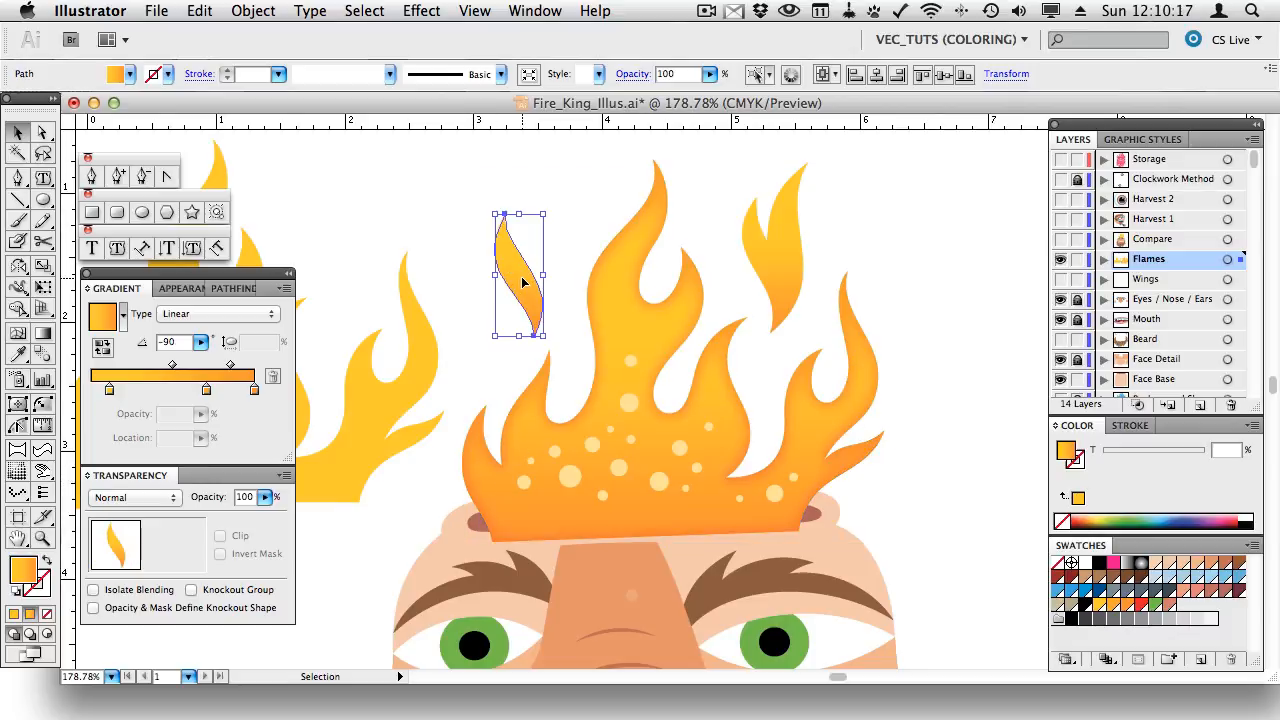
shift+click(766, 251)
click(421, 10)
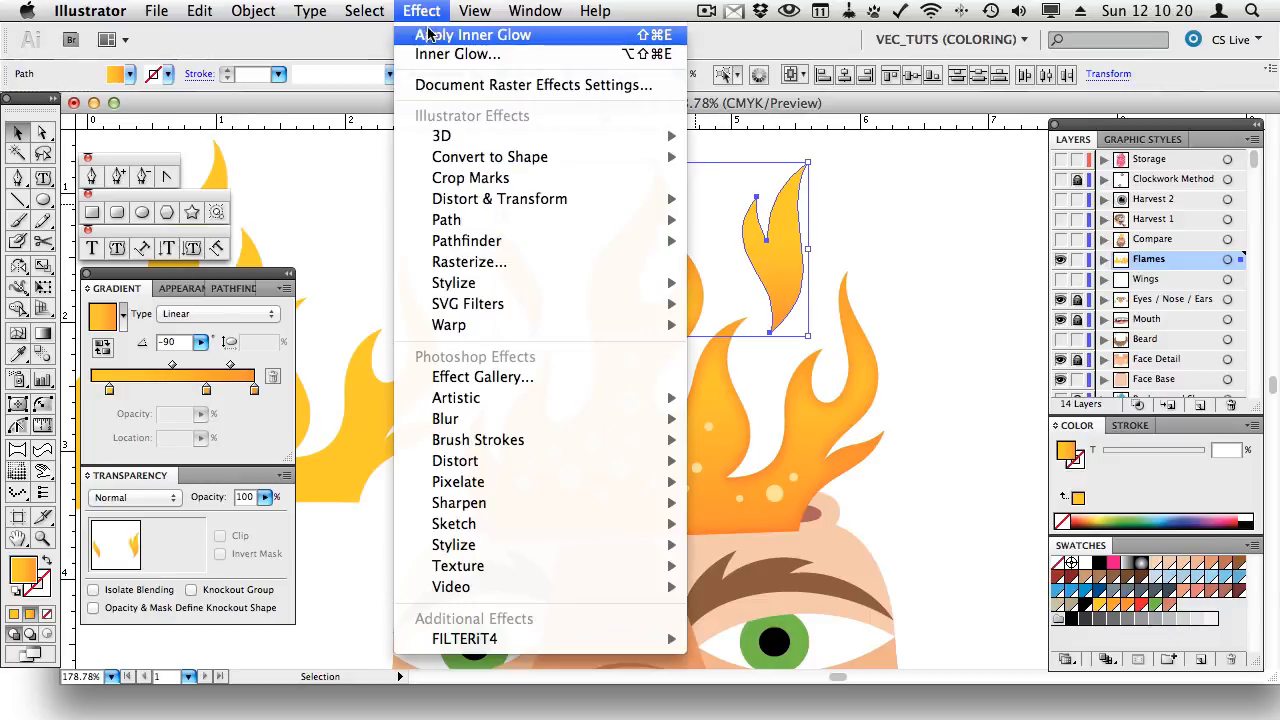
click(465, 34)
click(892, 225)
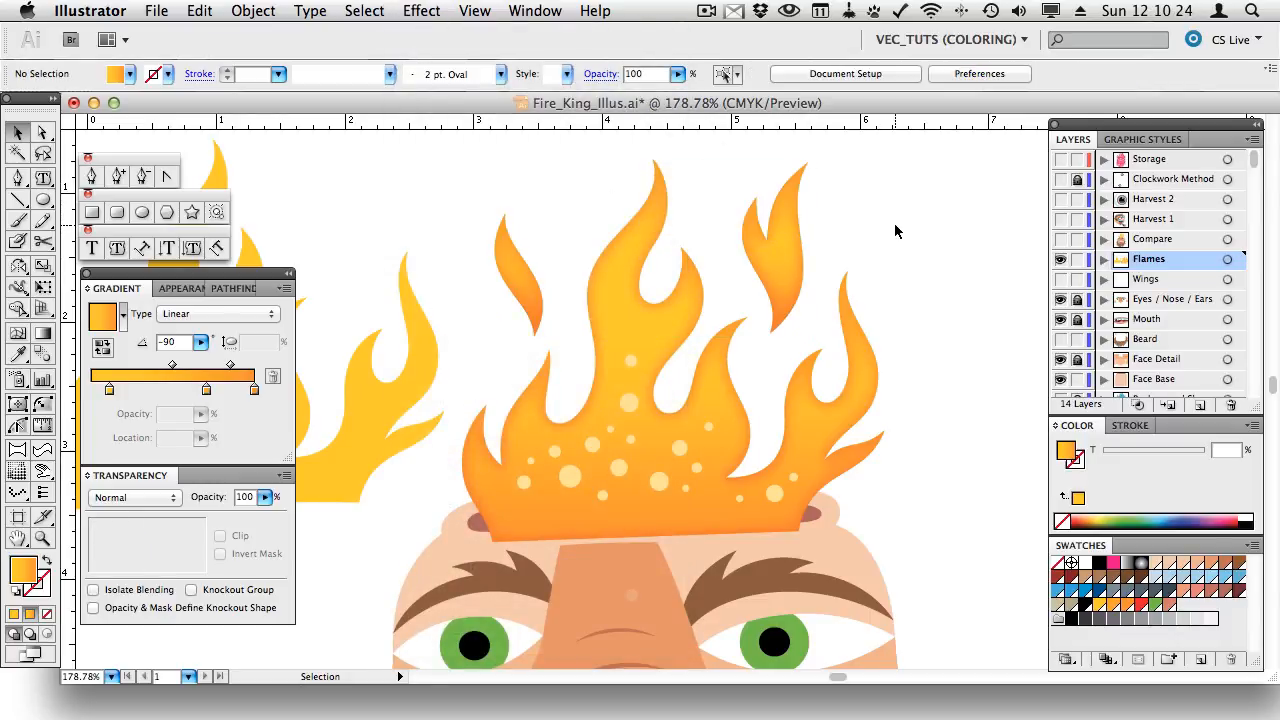
key(super+s)
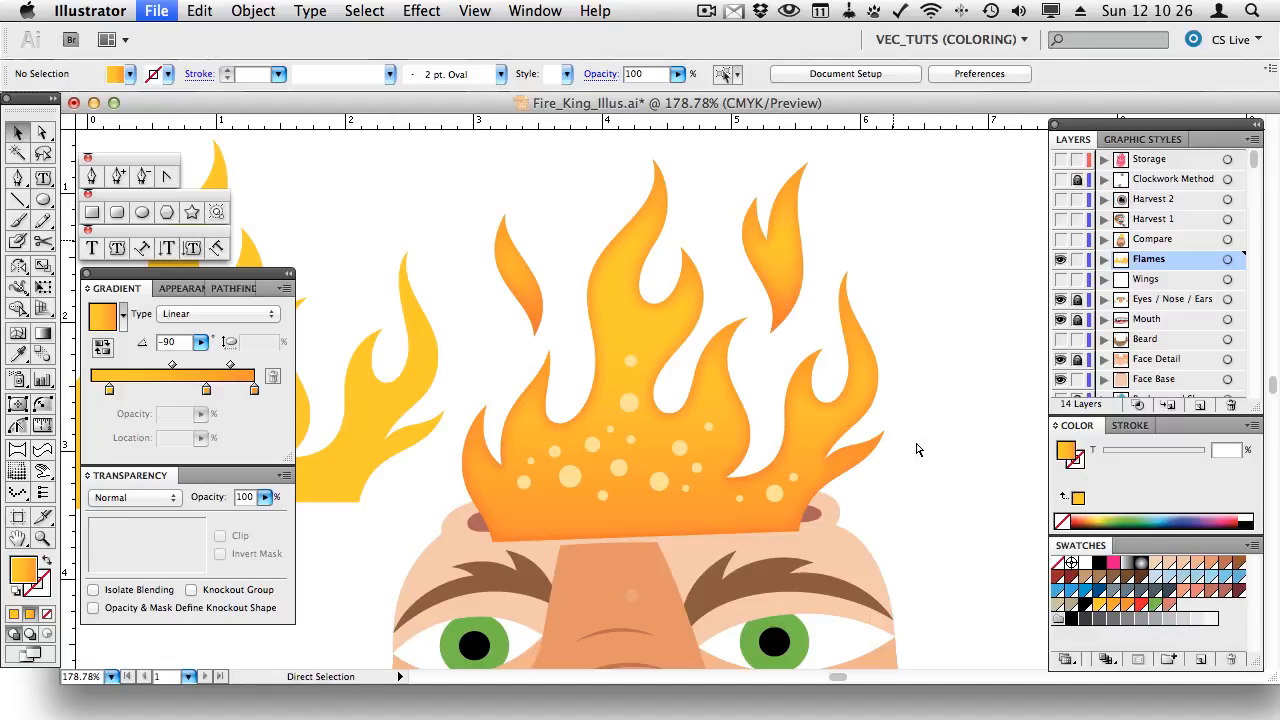
- Copy the dark head-opening shape from the Face Base layer and paste it in front of the large flame on the Flames layer
click(811, 516)
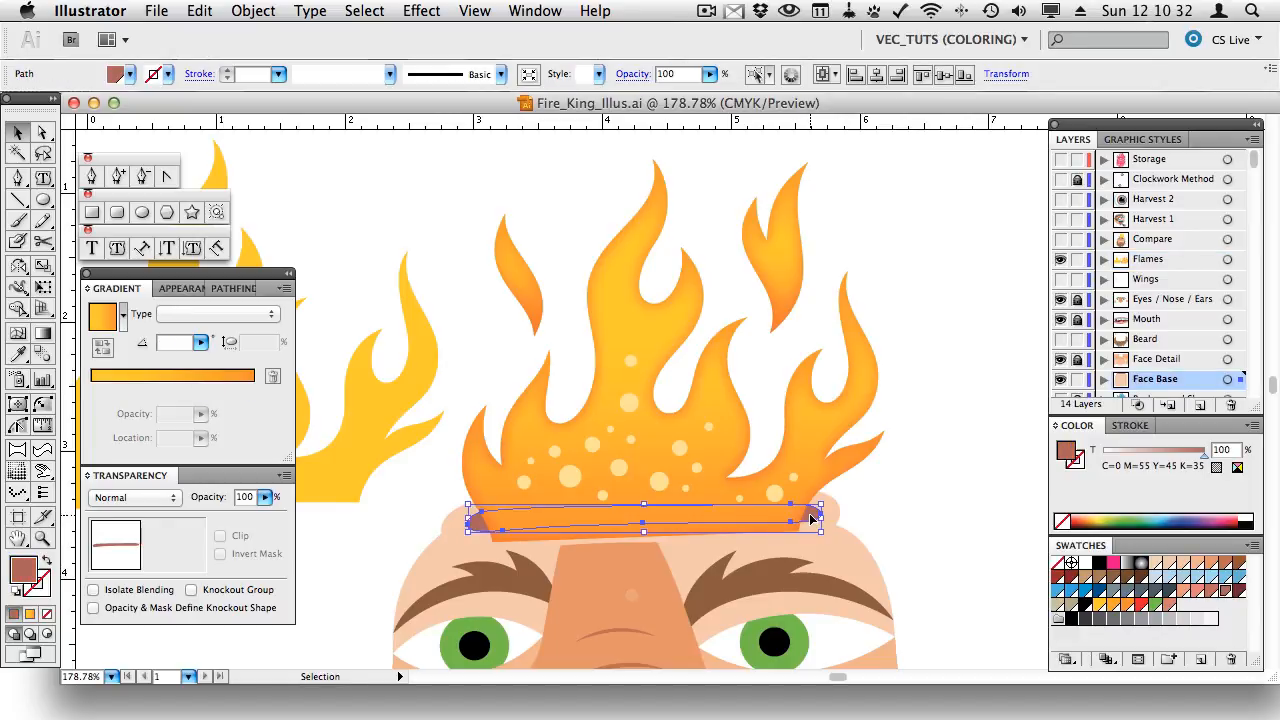
key(a)
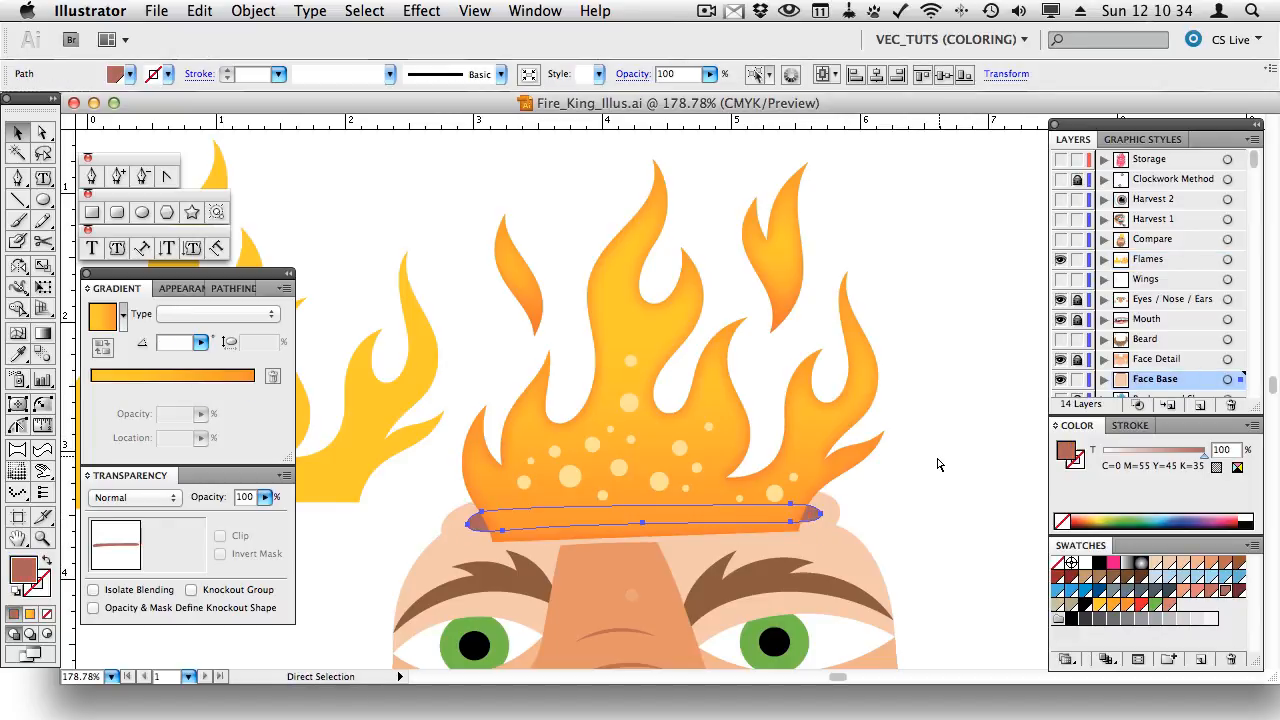
click(1150, 259)
key(v)
click(831, 480)
key(a)
click(800, 471)
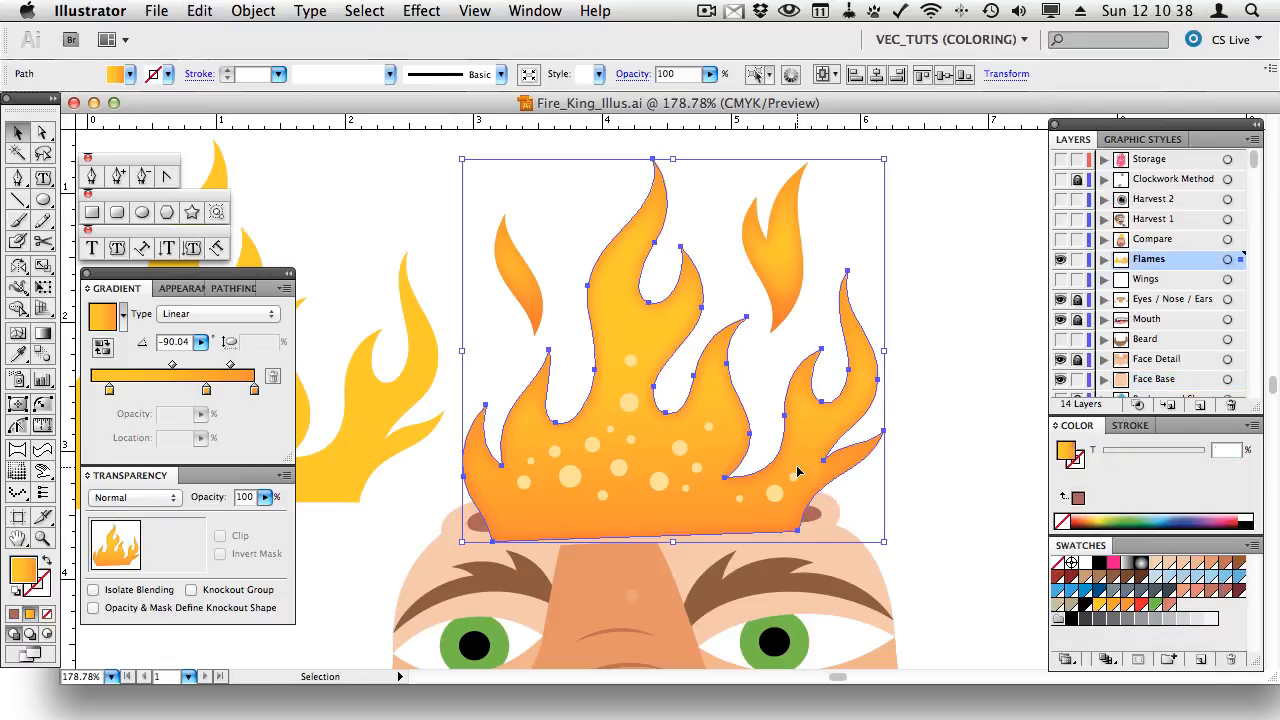
key(super+f)
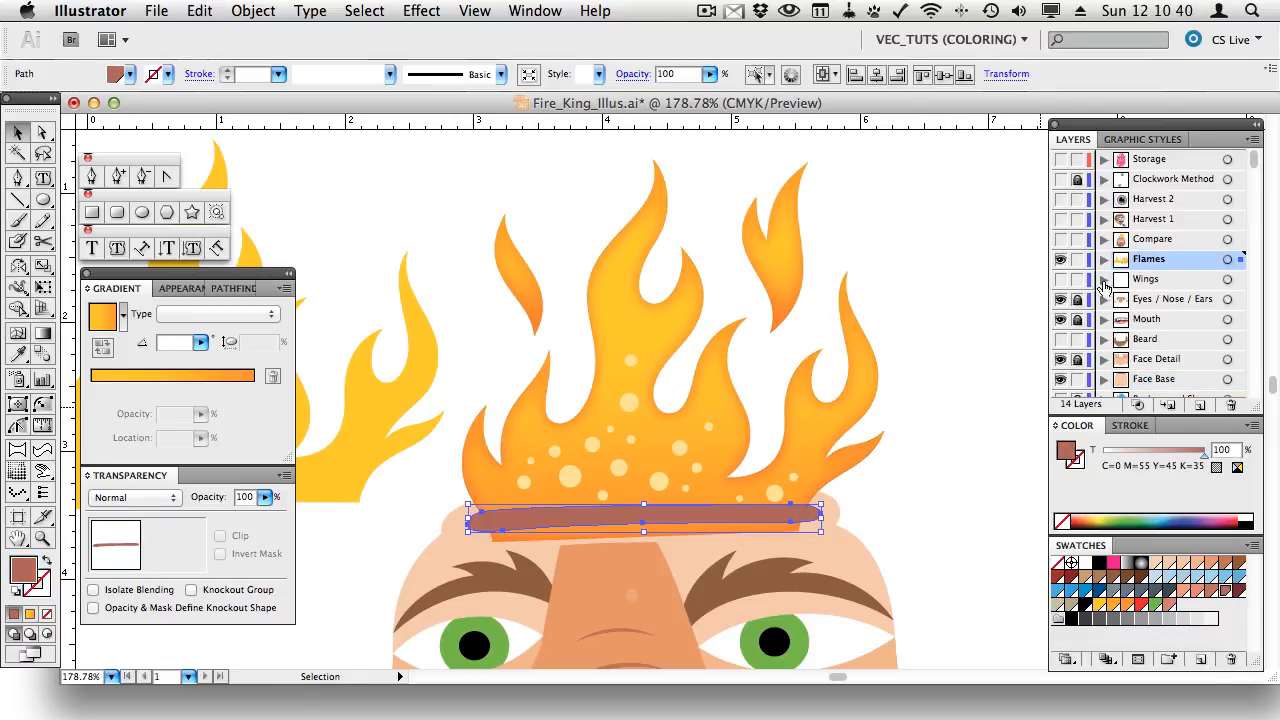
- Apply the graphic style with no fill and a 0.5 pt pink stroke to the pasted opening shape, and deselect it
click(1143, 140)
click(1067, 169)
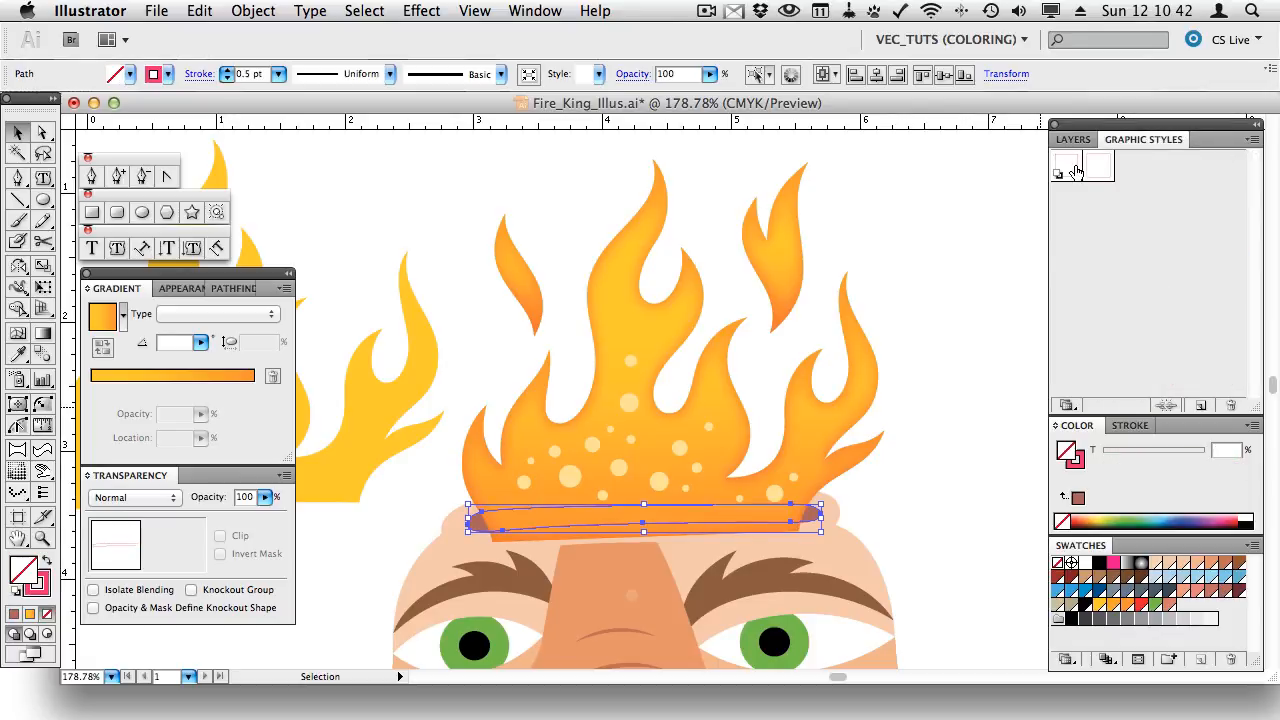
click(985, 437)
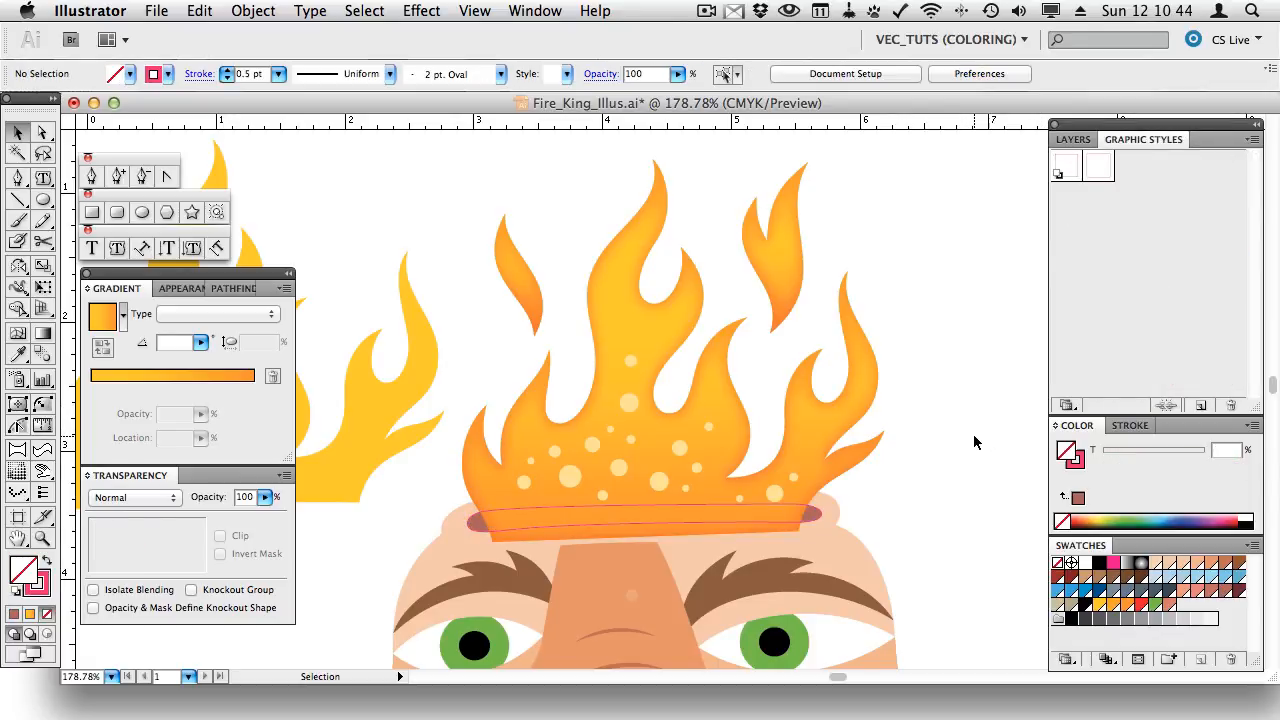
- Draw a closed straight-sided Pen path around all the flames, from the head opening's left end to its right end and back through the opening
click(92, 176)
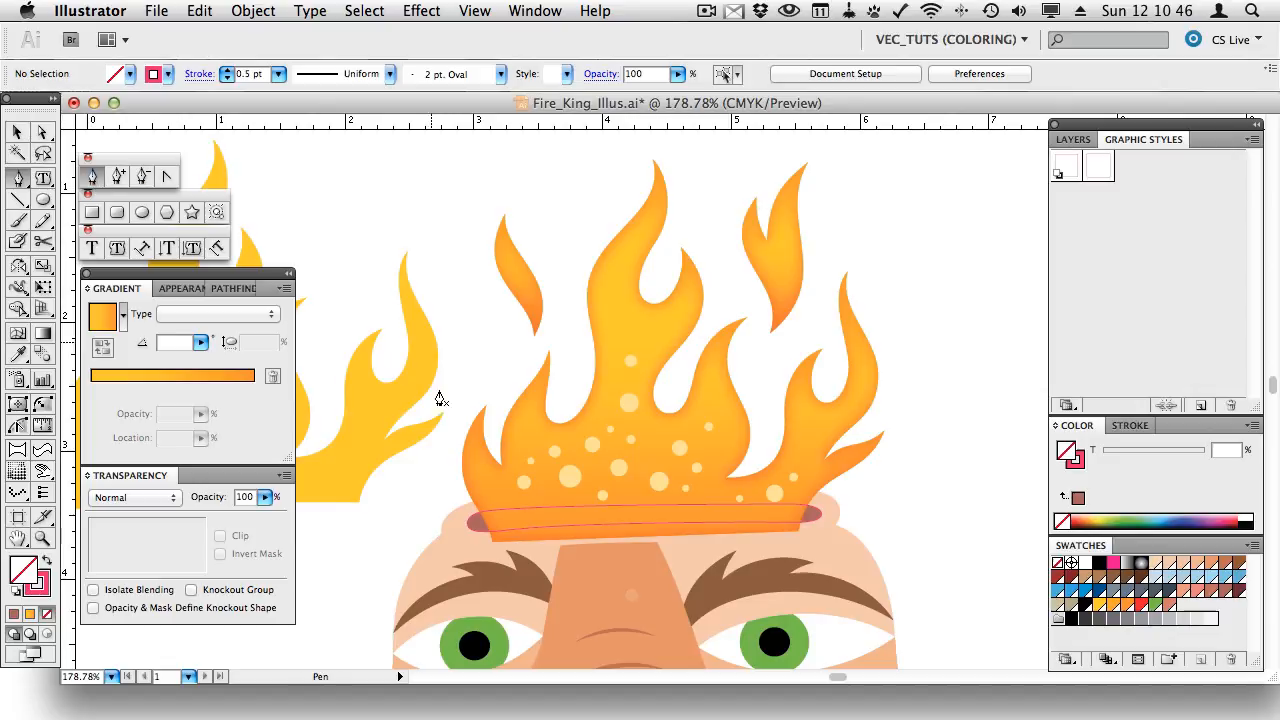
click(467, 525)
click(447, 443)
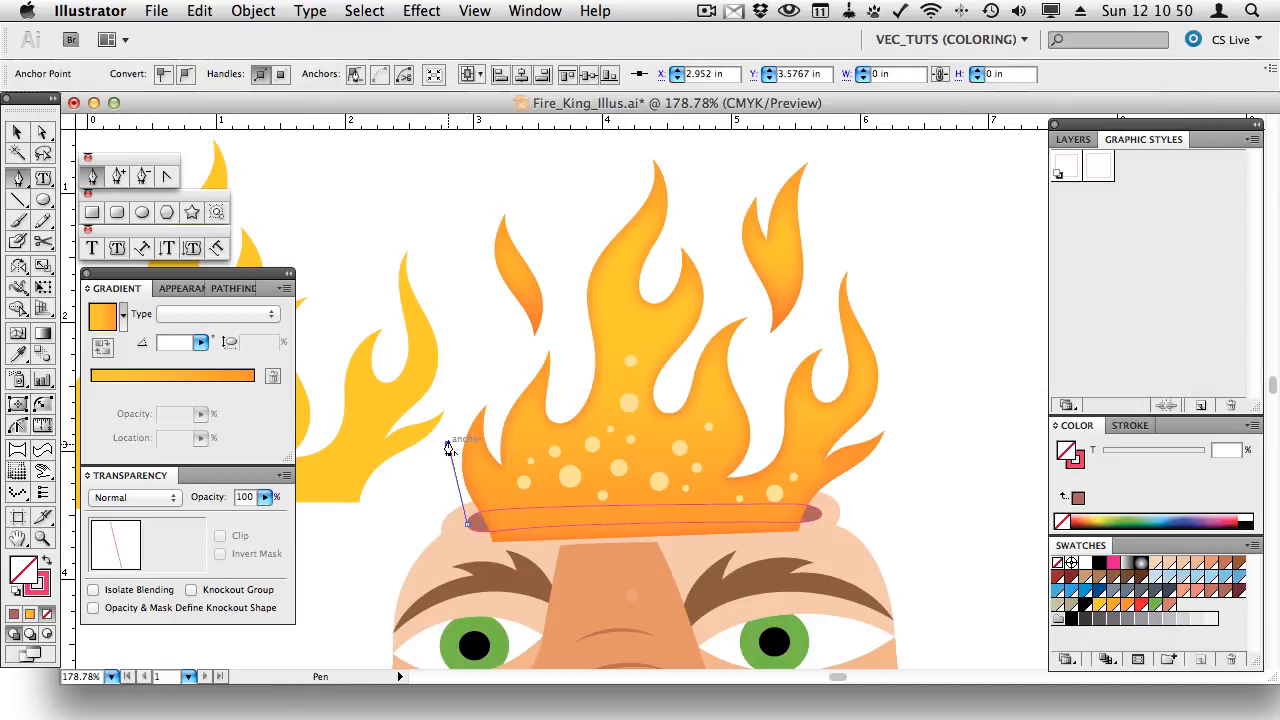
click(467, 177)
click(667, 143)
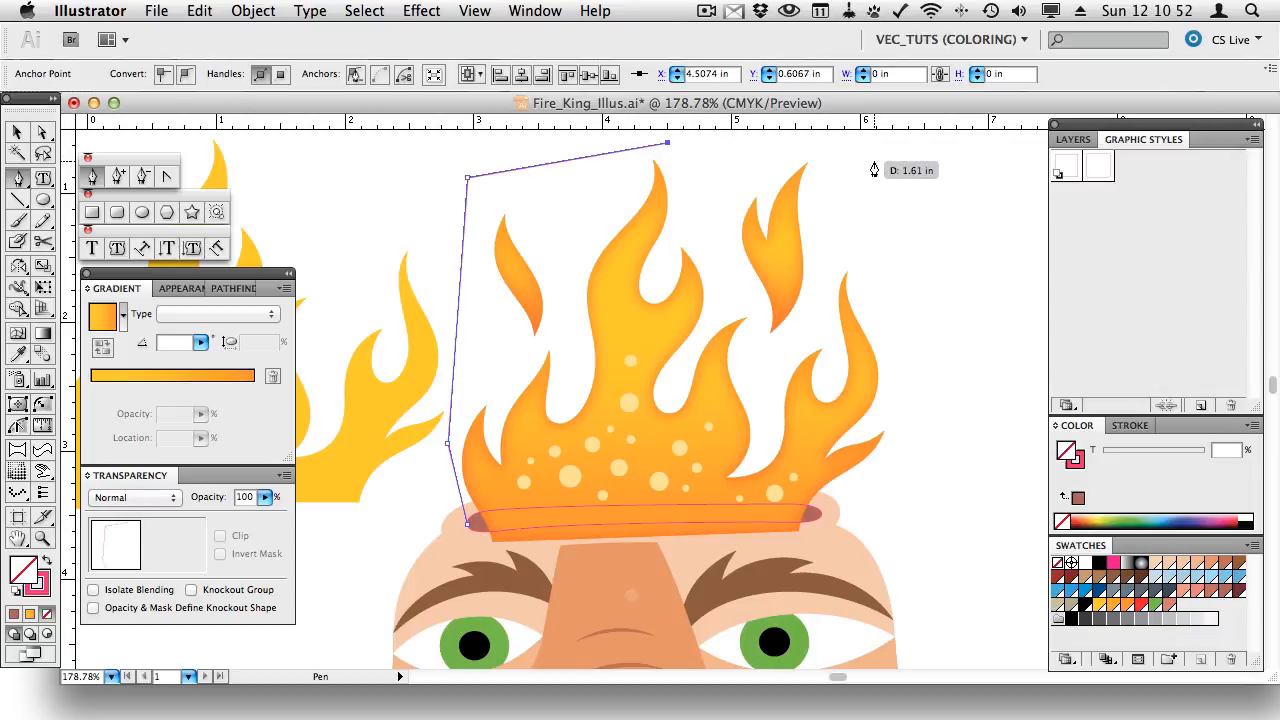
click(873, 160)
click(893, 460)
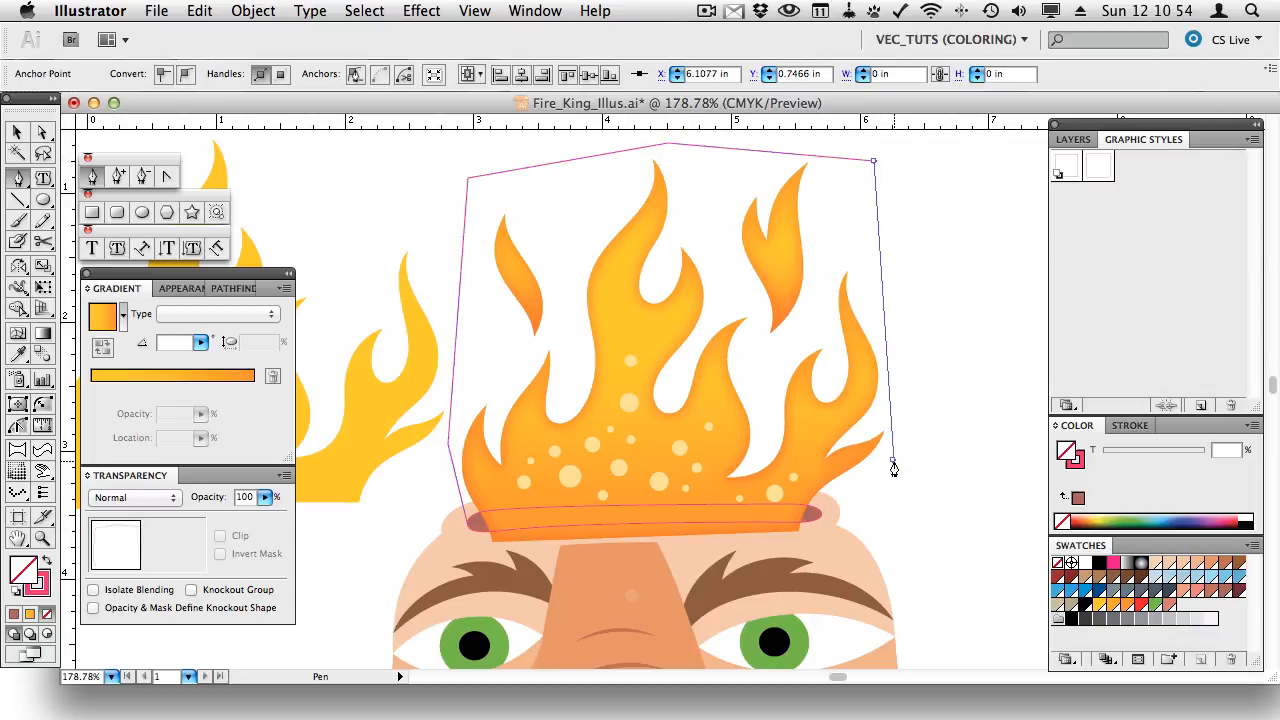
click(821, 523)
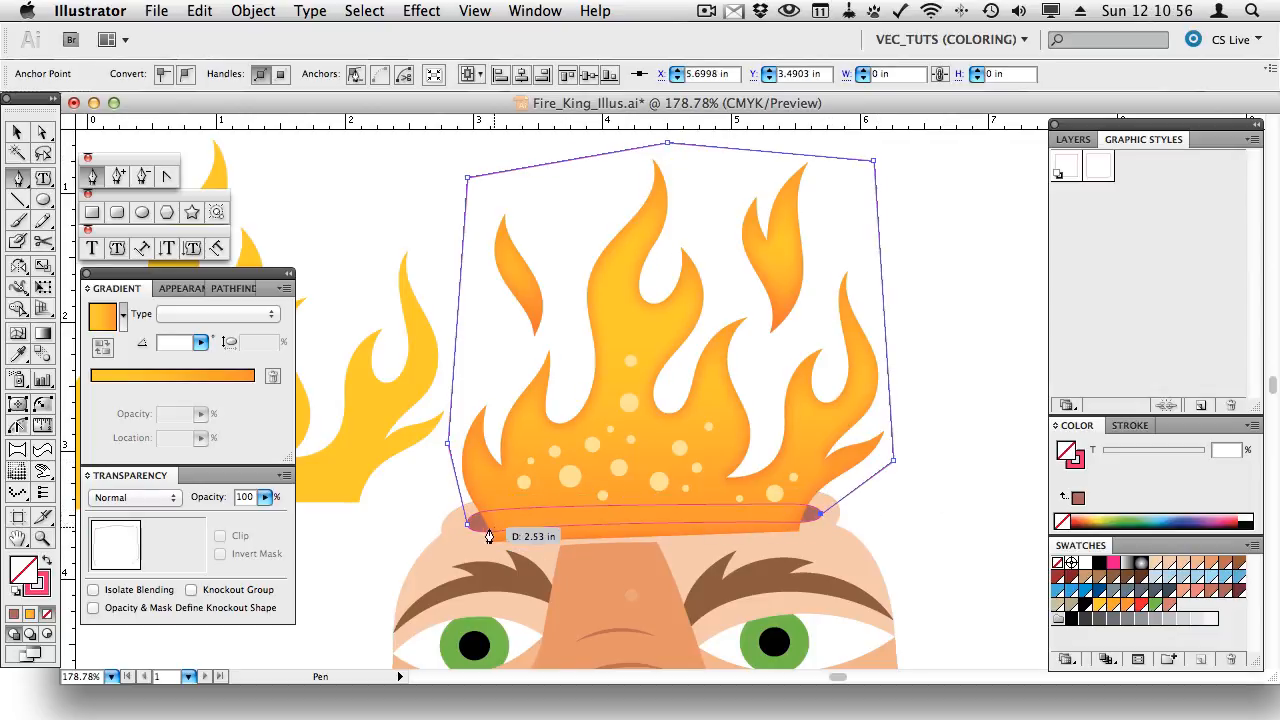
drag(548, 520, 520, 525)
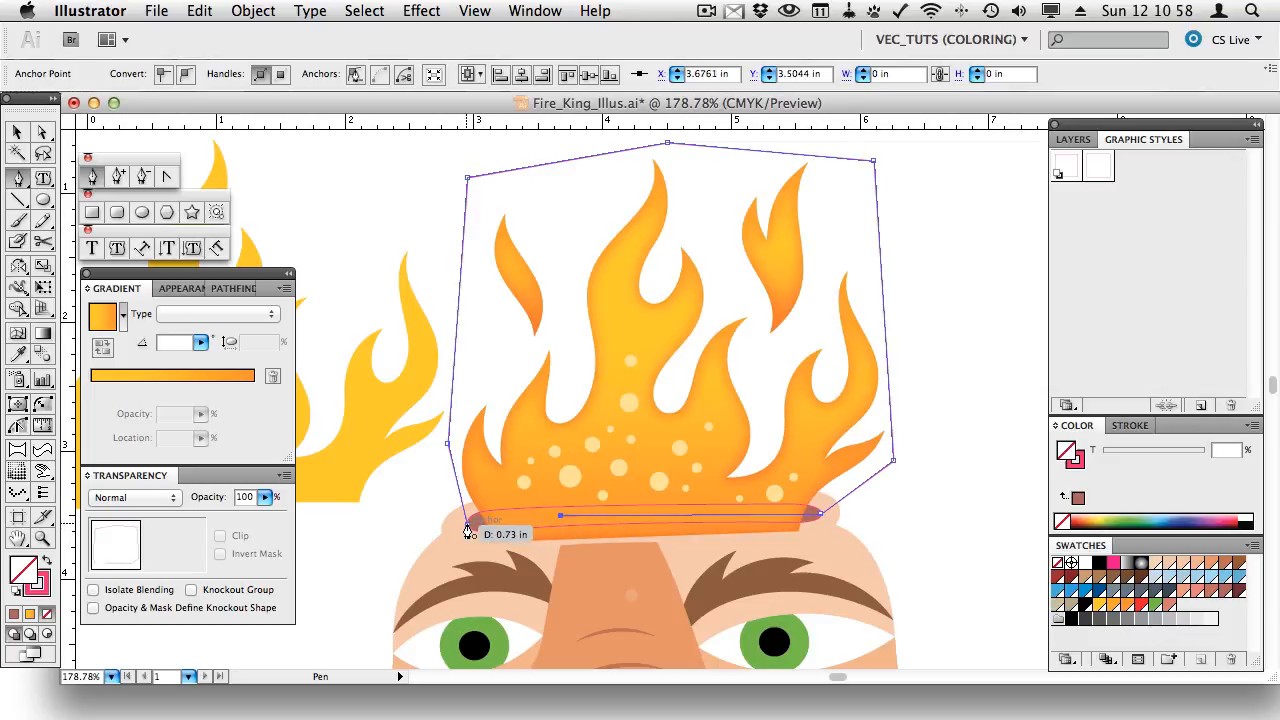
click(467, 523)
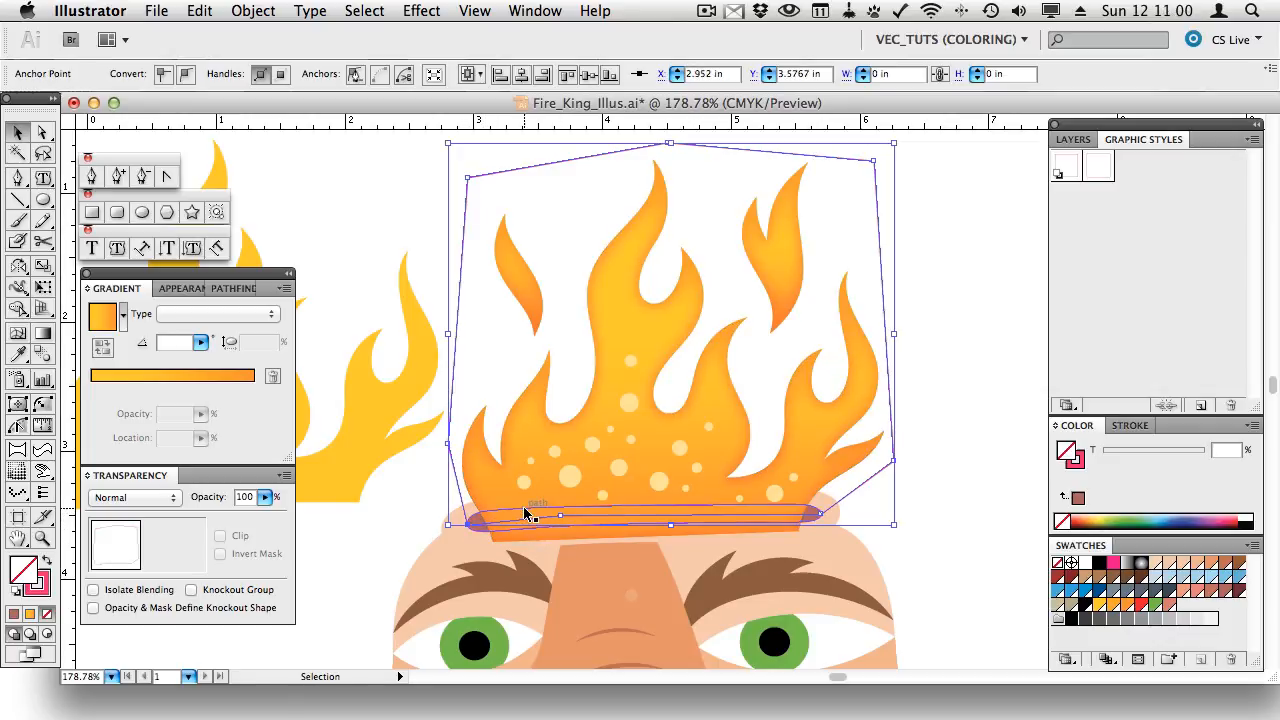
- Unite the drawn outline with the pasted opening shape and remove the combined shape's stroke
super+click(525, 513)
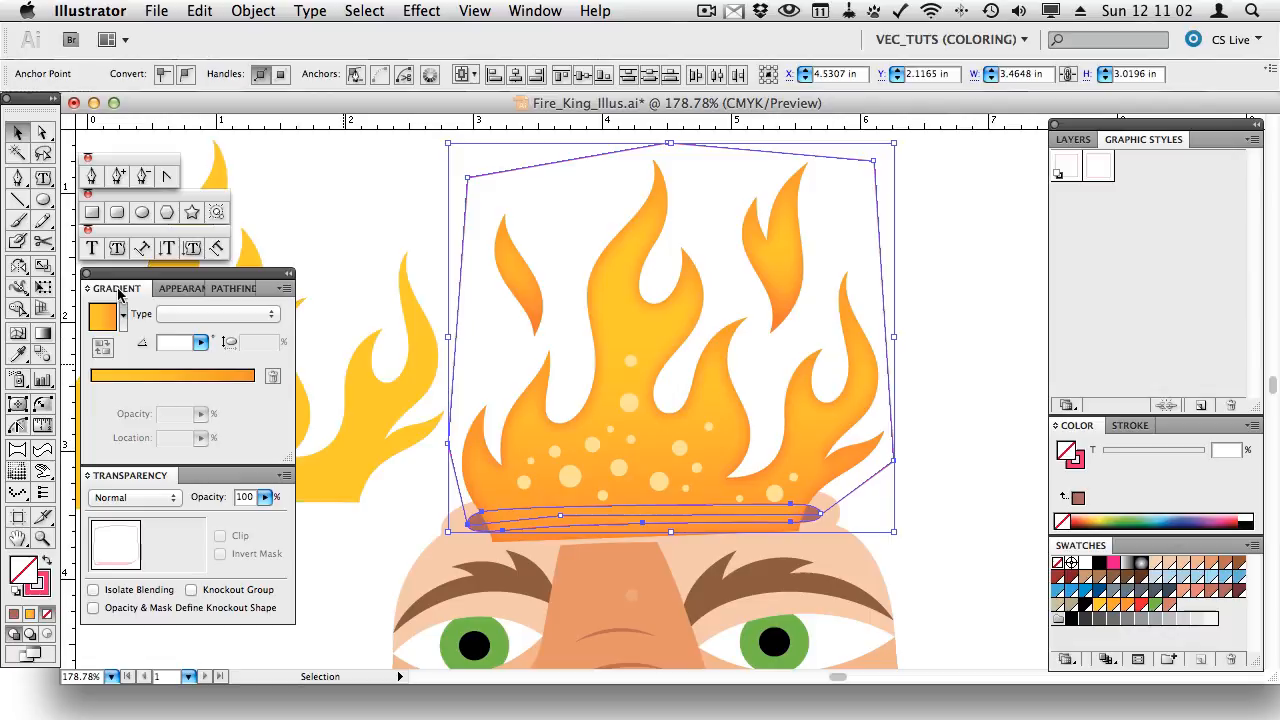
click(238, 289)
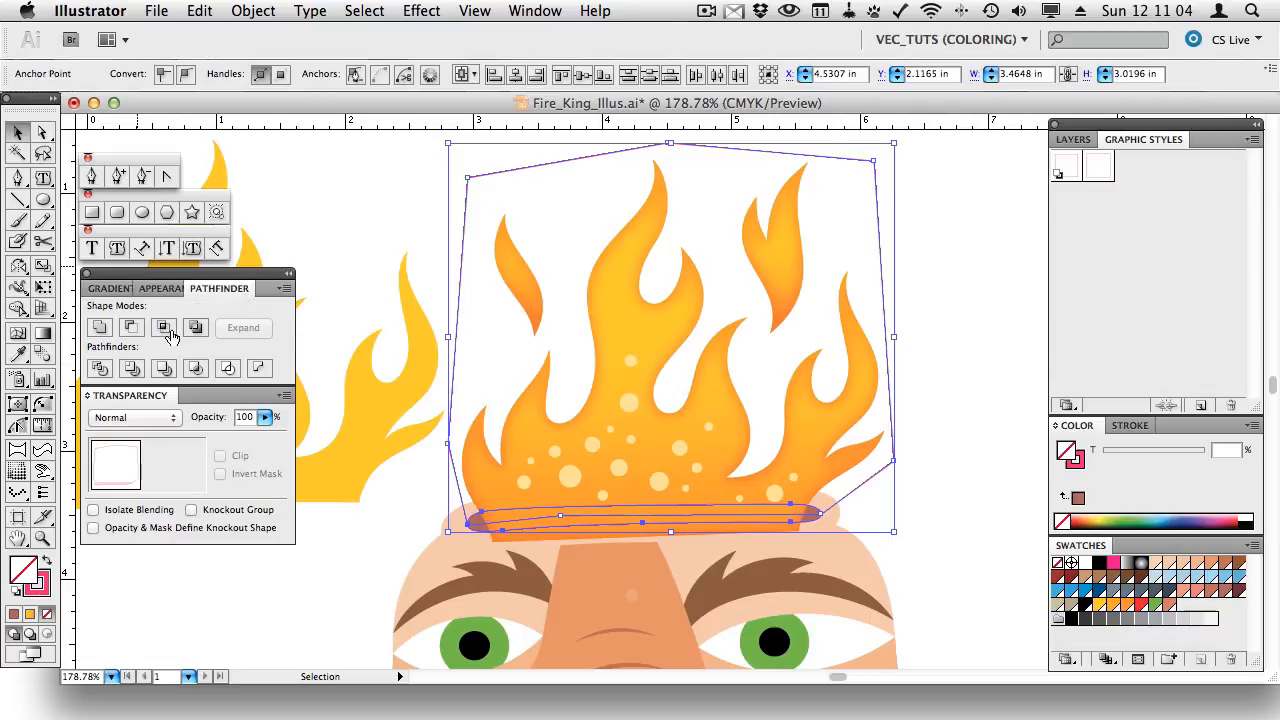
click(100, 332)
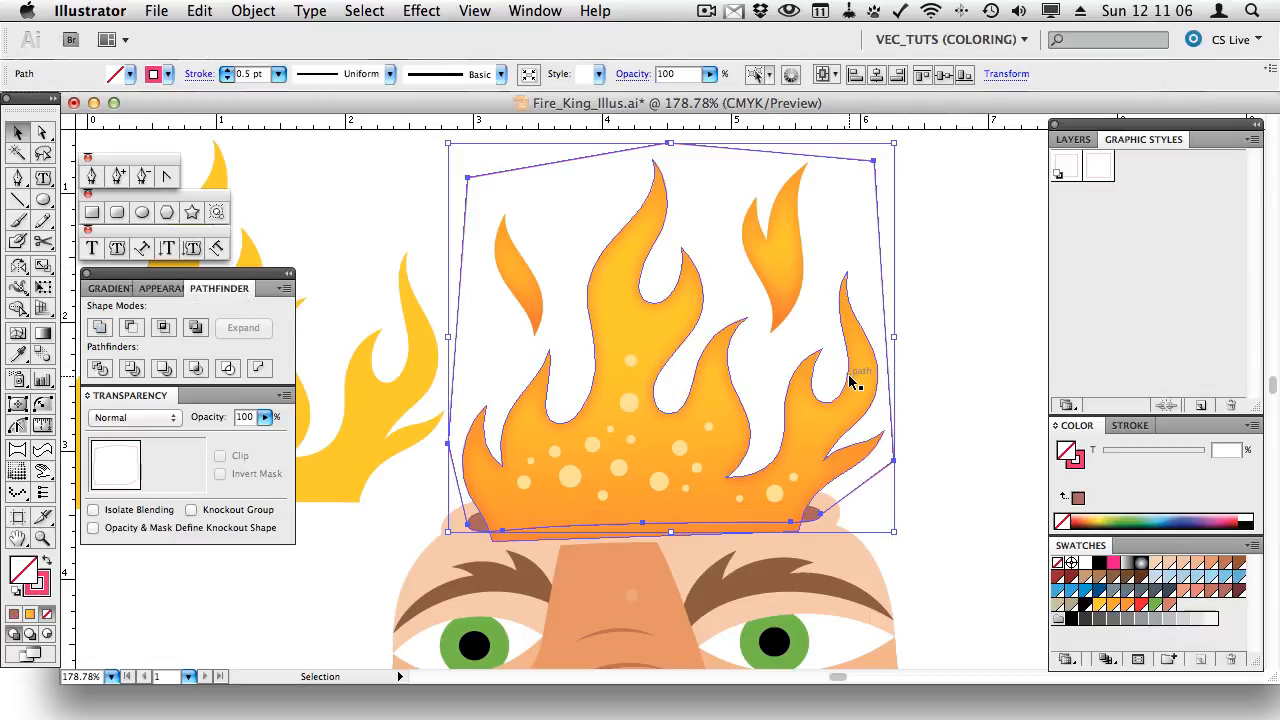
click(1080, 141)
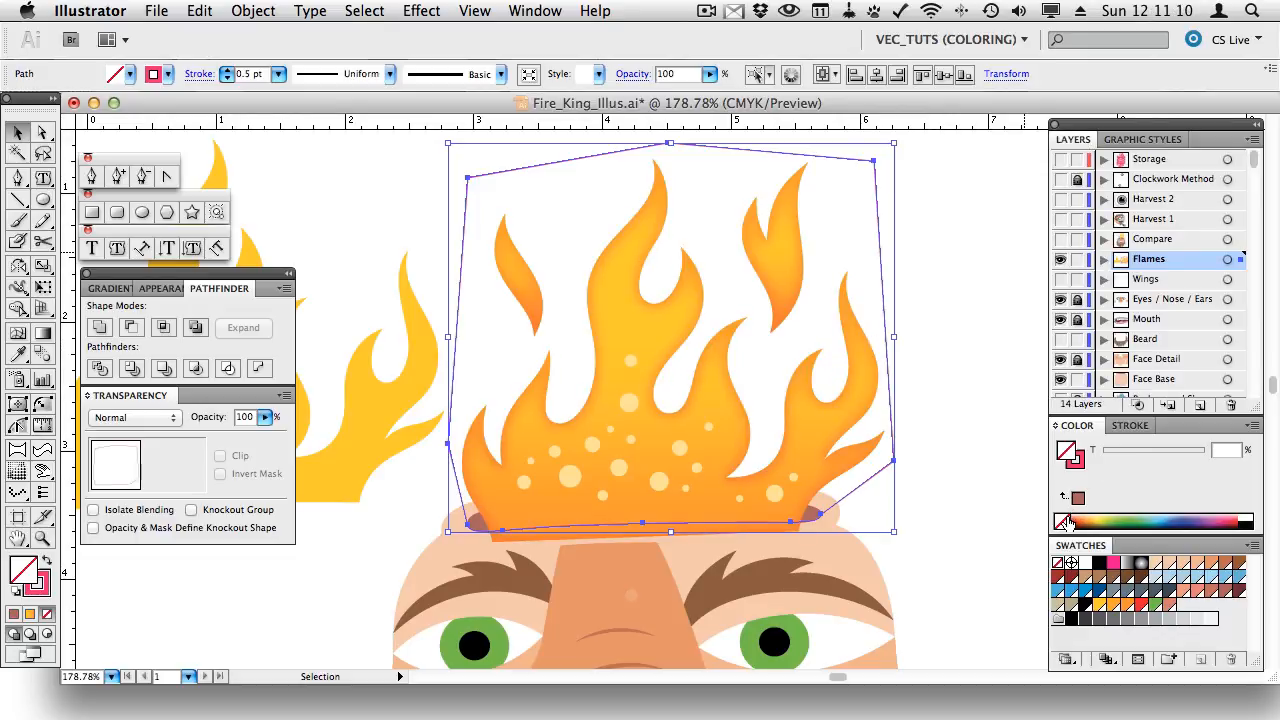
key(/)
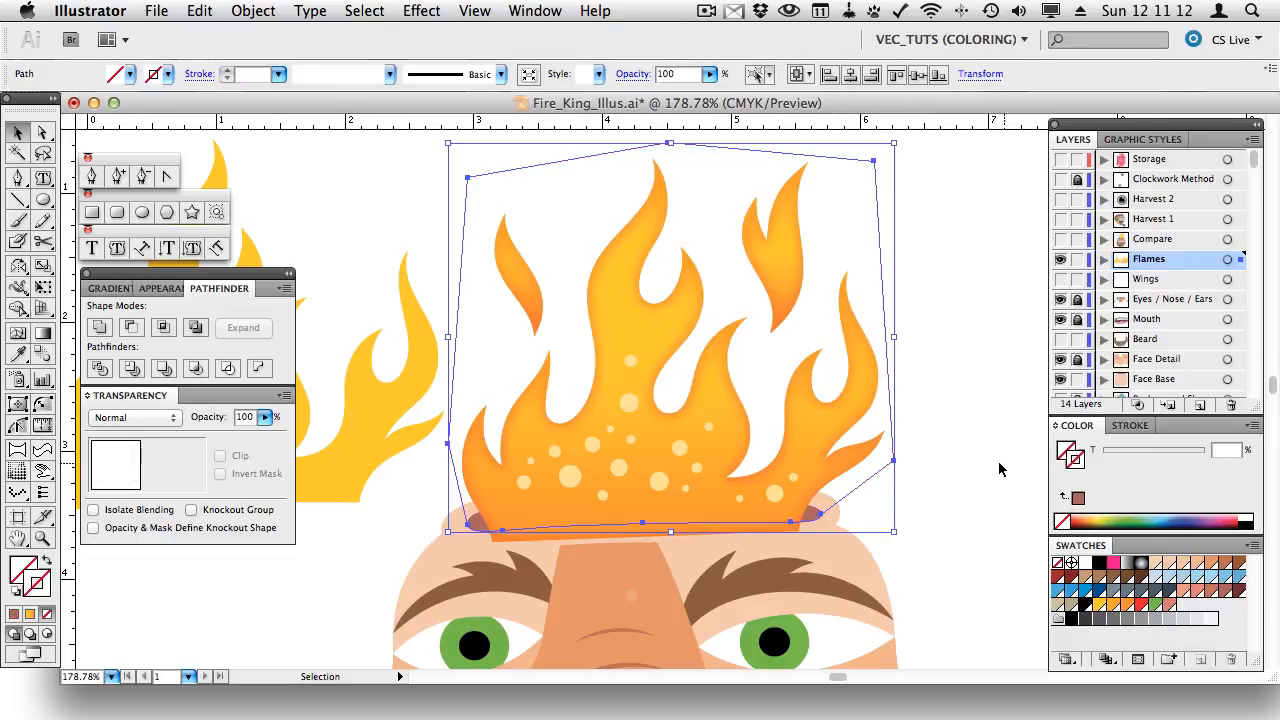
- Make a clipping mask from the combined shape and the large flame, and send the clipped group to the back
shift+click(815, 438)
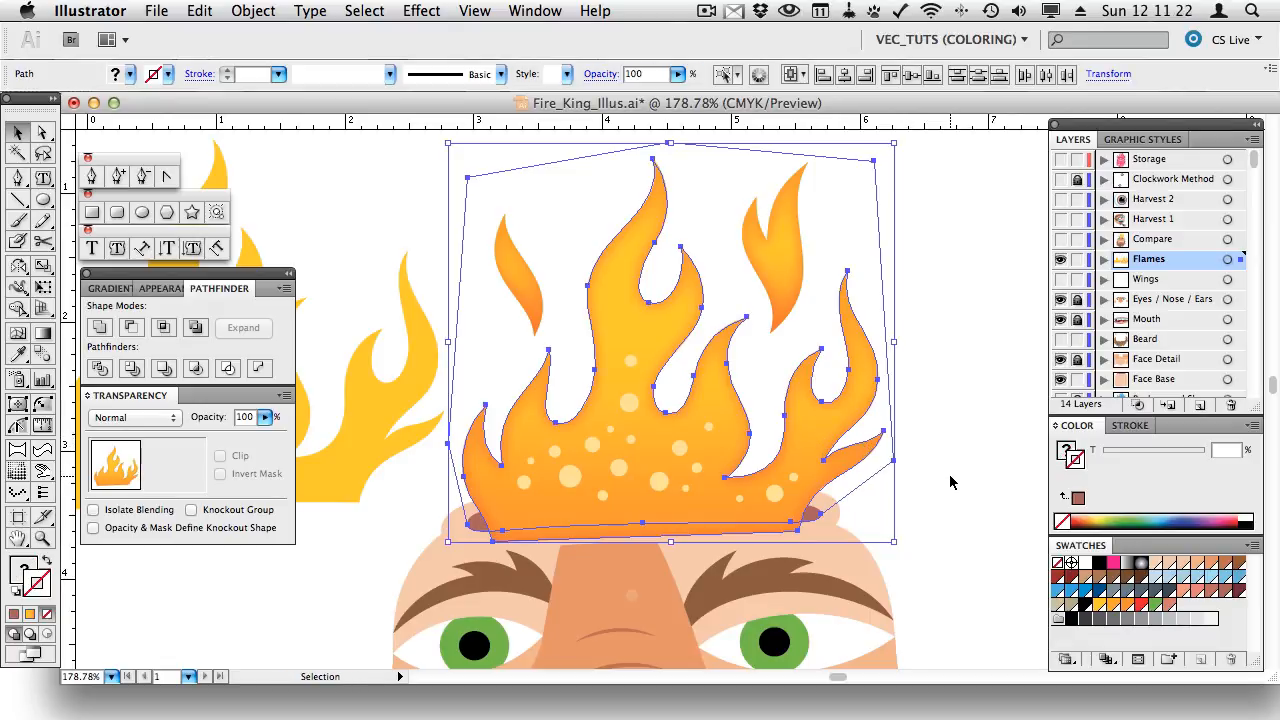
key(super+g)
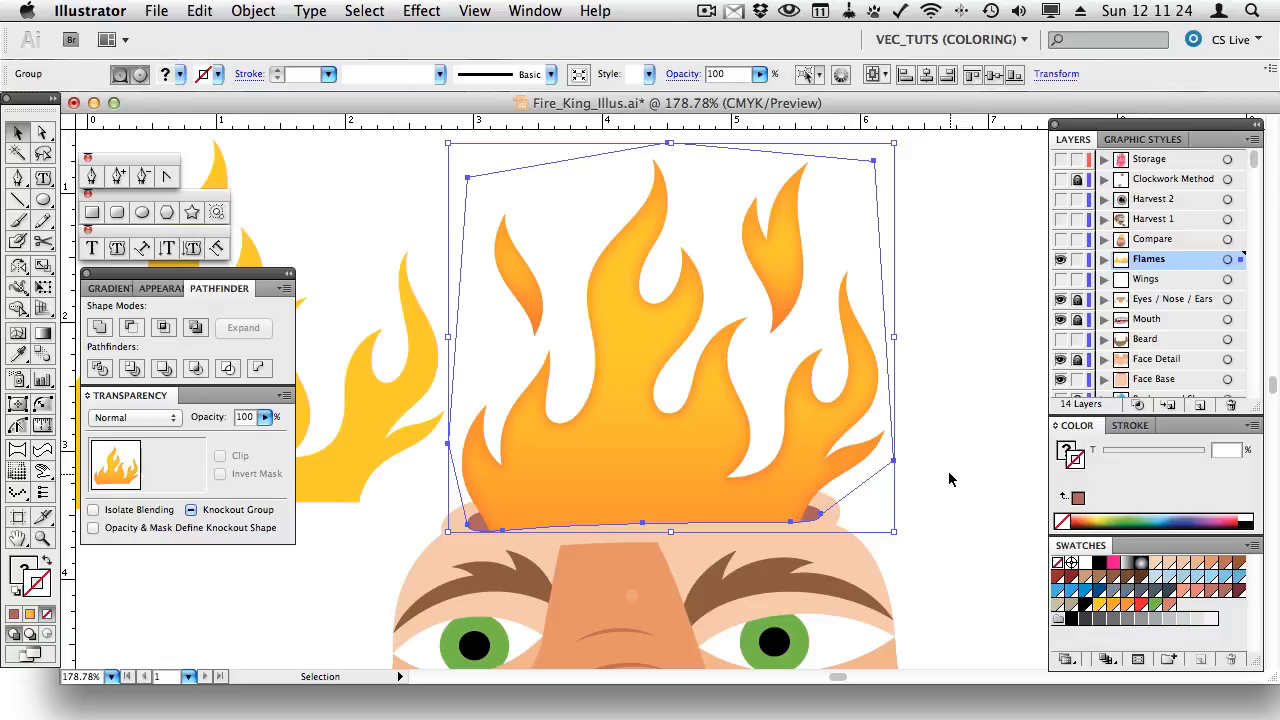
key(super+g)
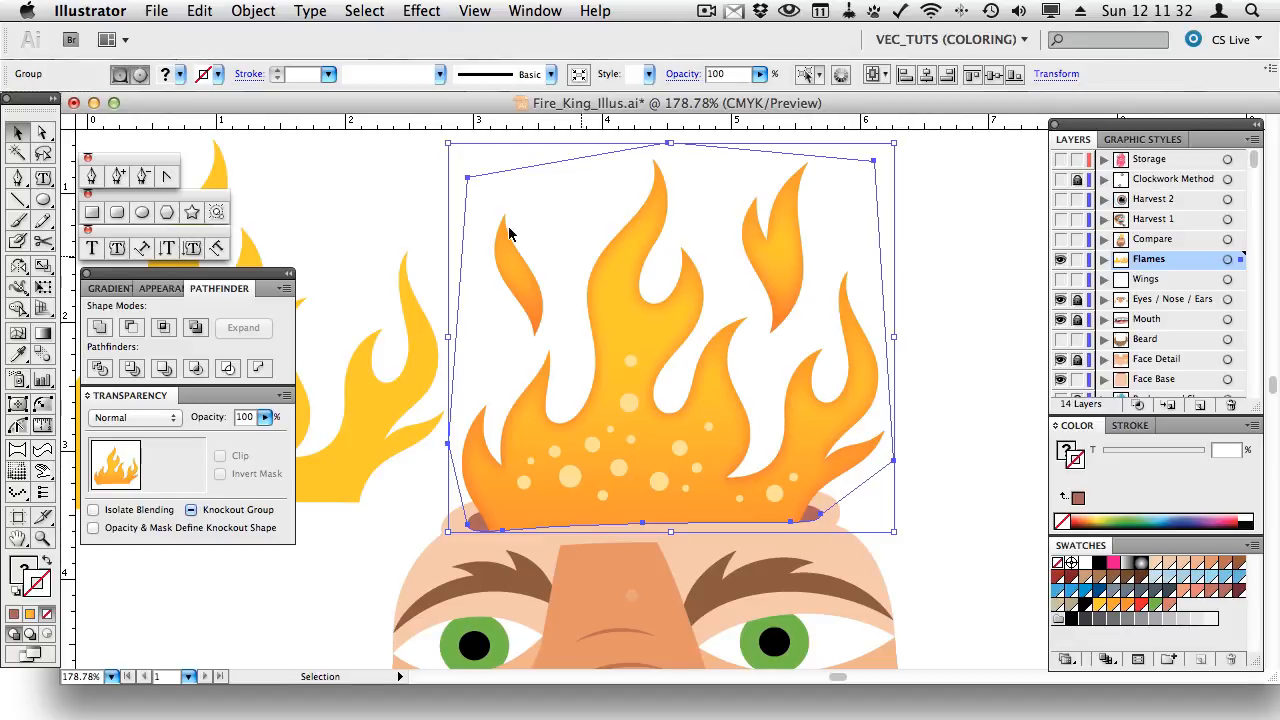
- Look up the Clipping Mask commands, undo the send-to-back and the mask, and try making and undoing the mask once more
click(196, 10)
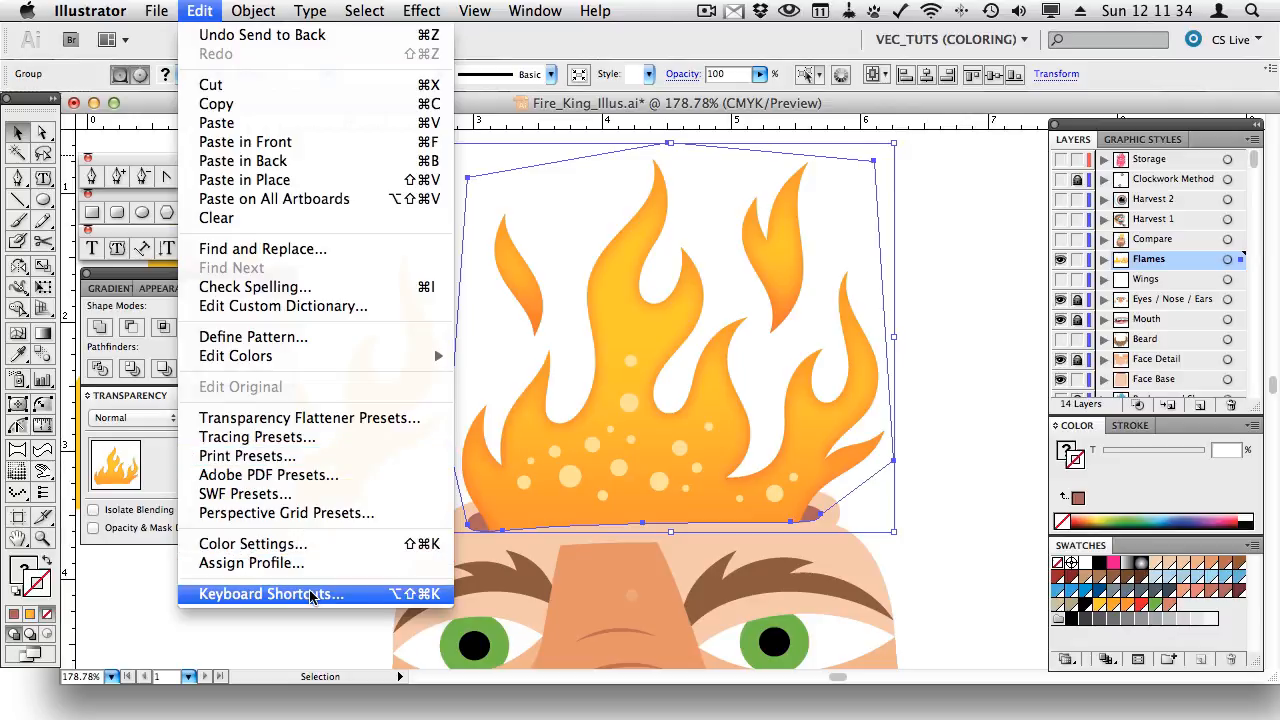
click(975, 300)
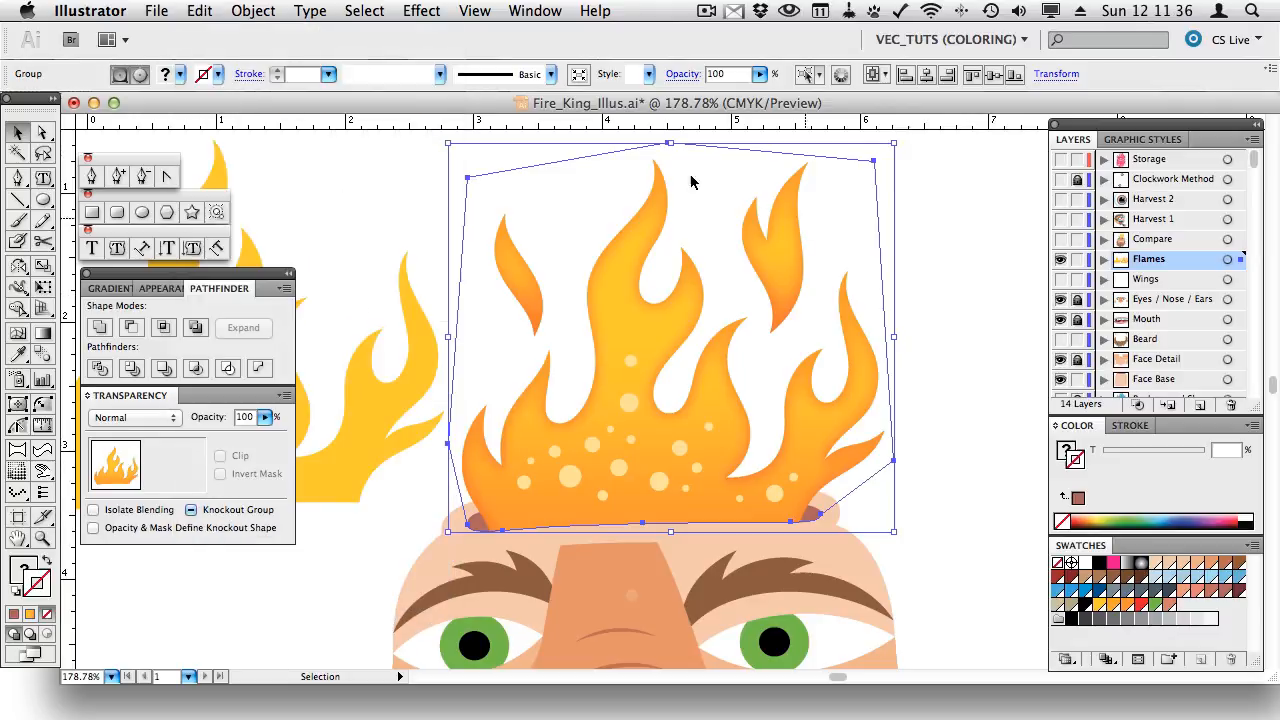
click(245, 10)
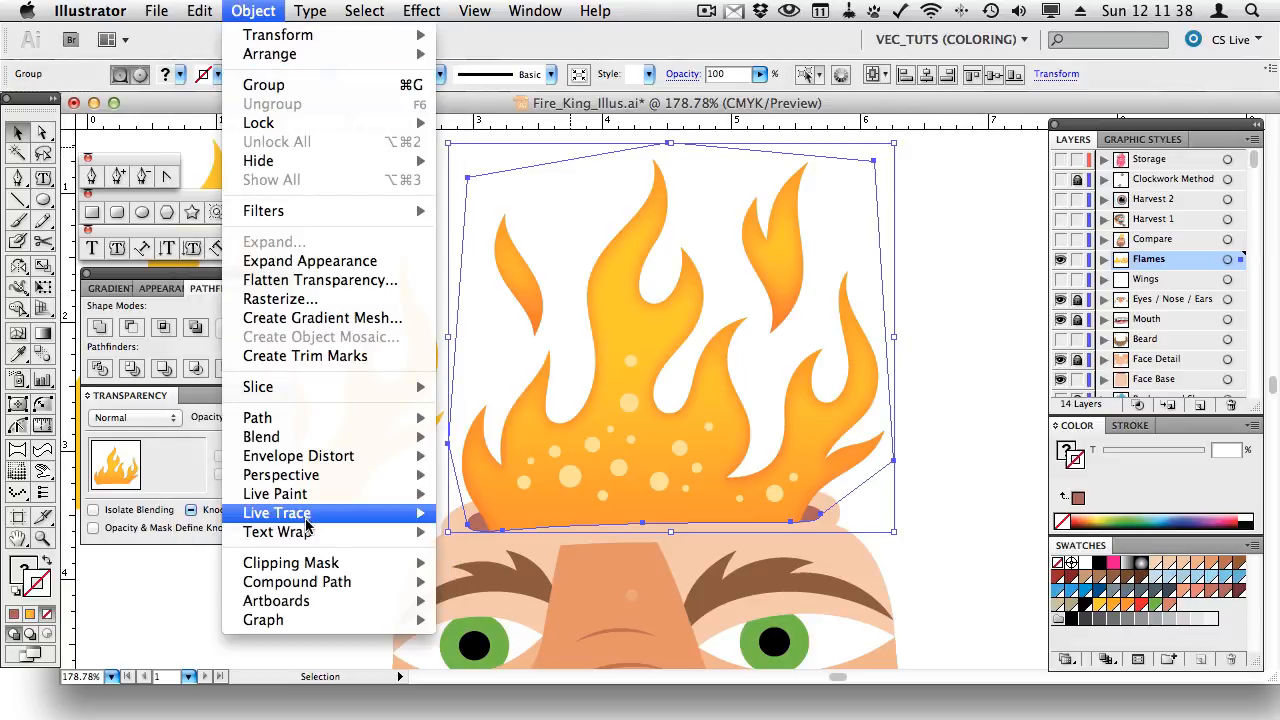
mouse_move(314, 567)
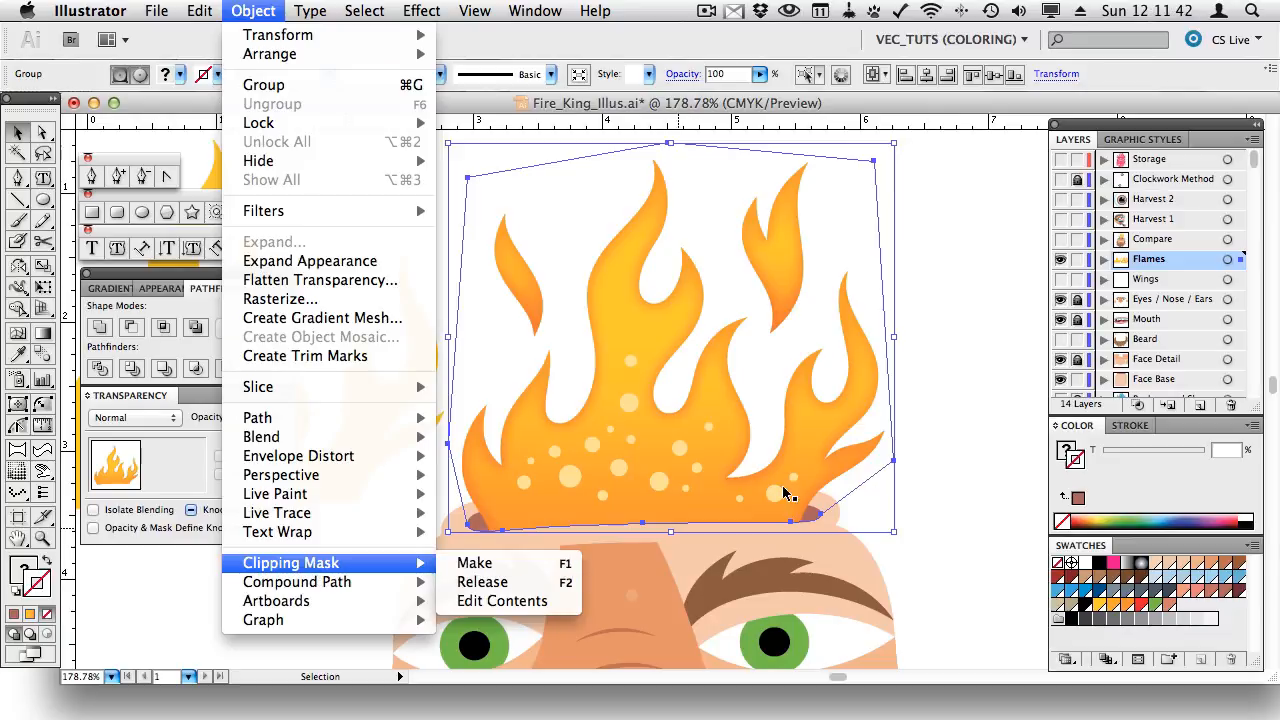
click(953, 377)
key(super+z)
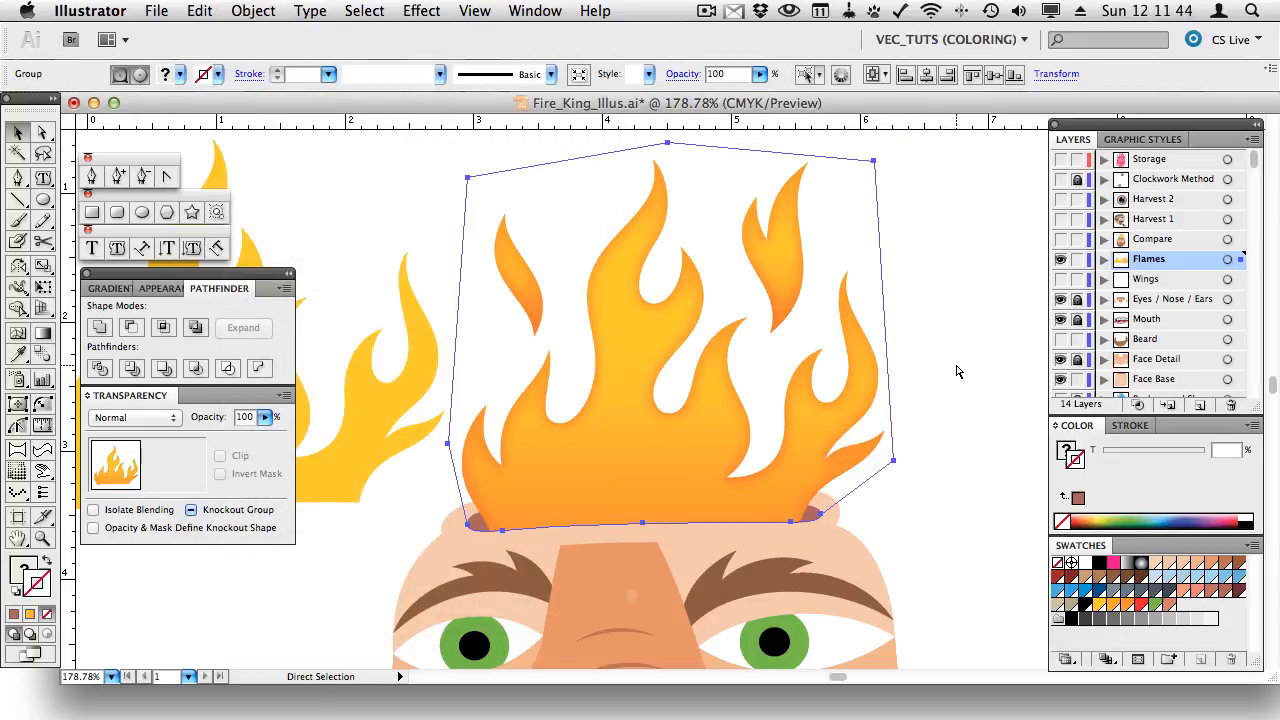
key(super+z)
key(v)
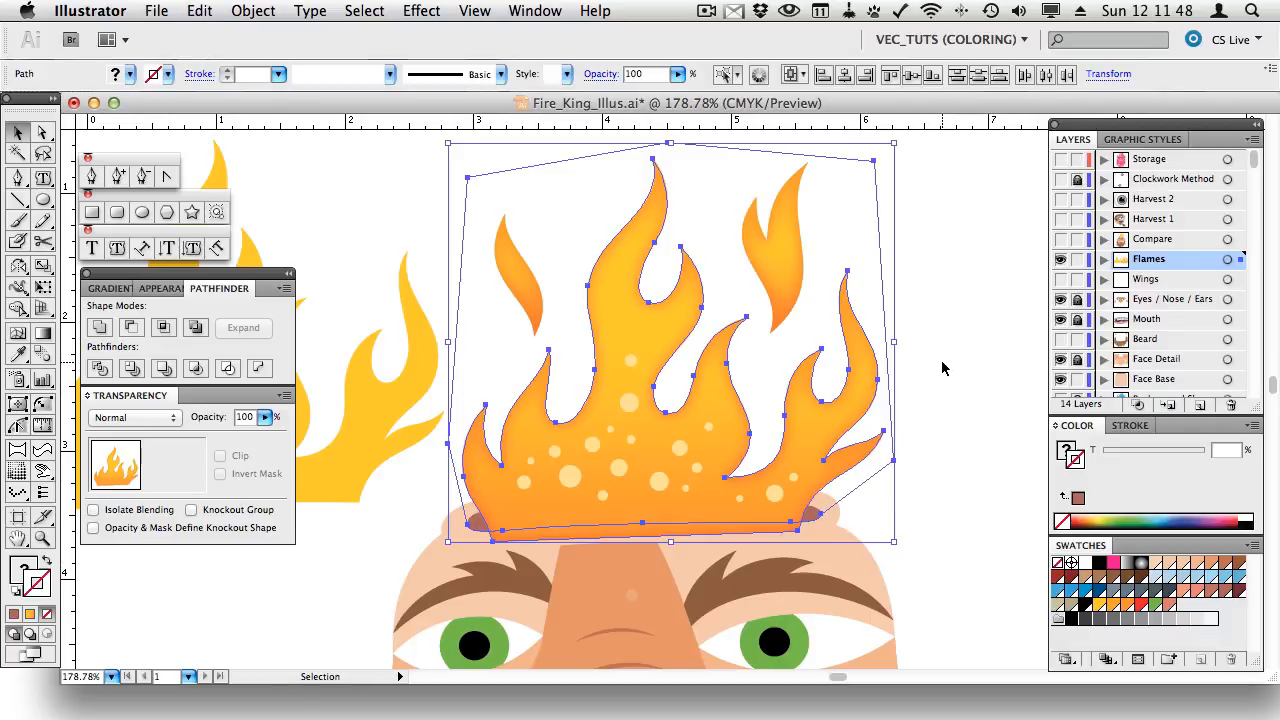
key(super+7)
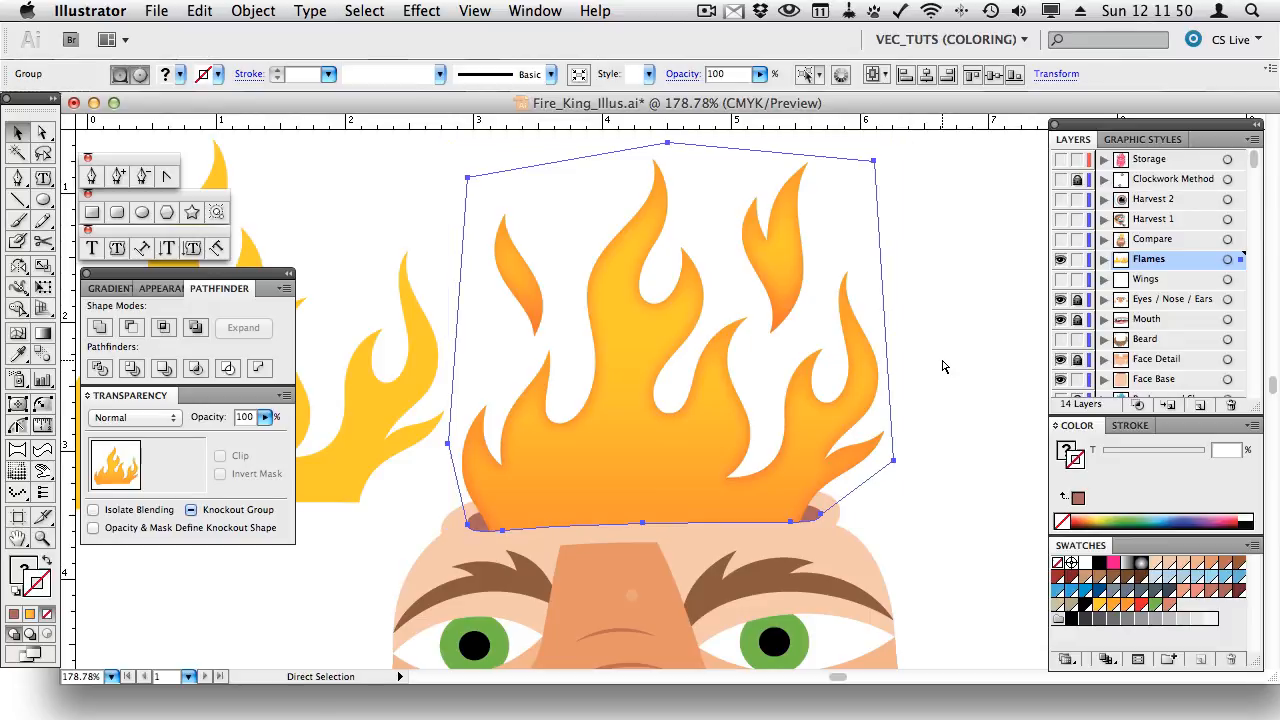
key(super+z)
- Clip the large flame with the combined shape, send the clipped group behind the dots, and deselect it
click(235, 10)
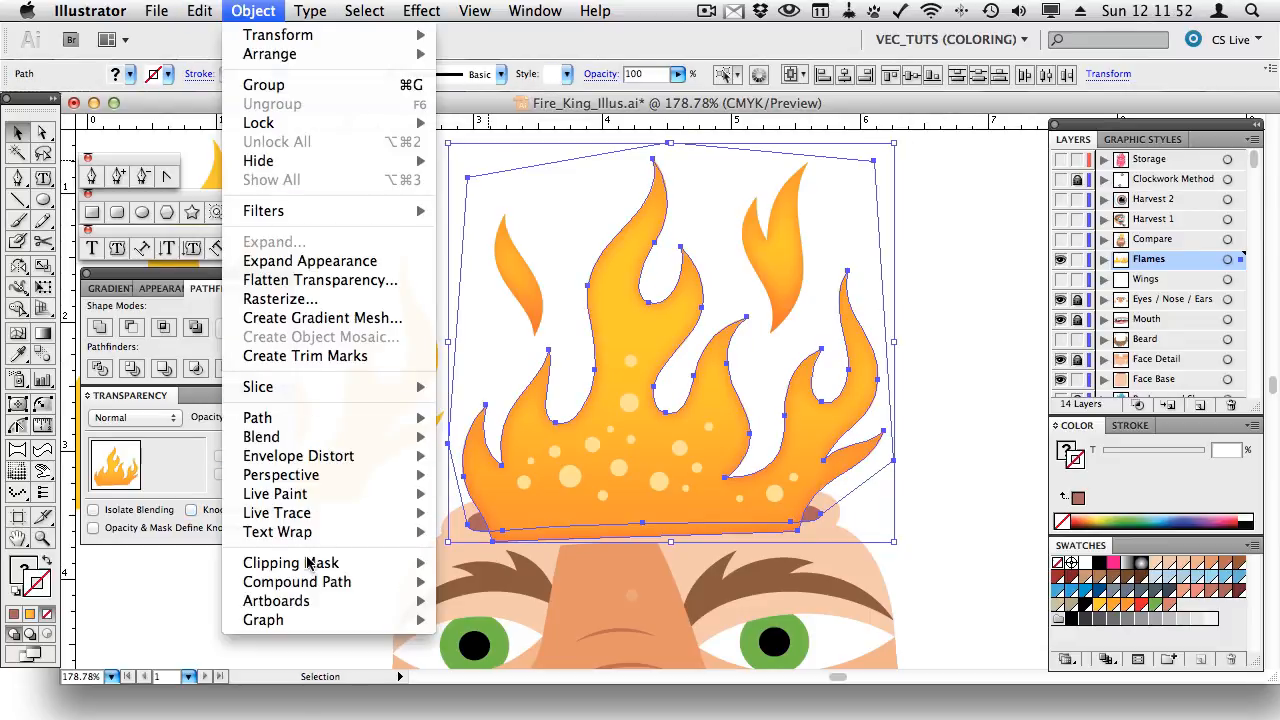
mouse_move(310, 563)
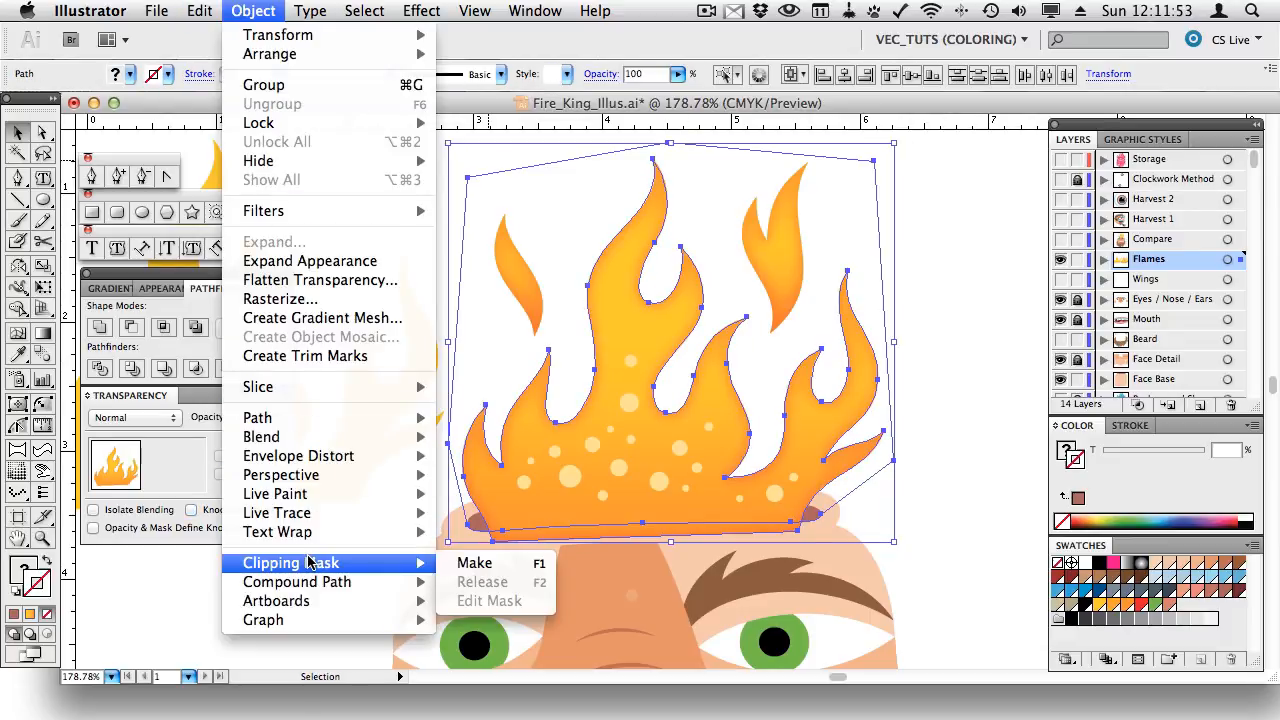
click(503, 566)
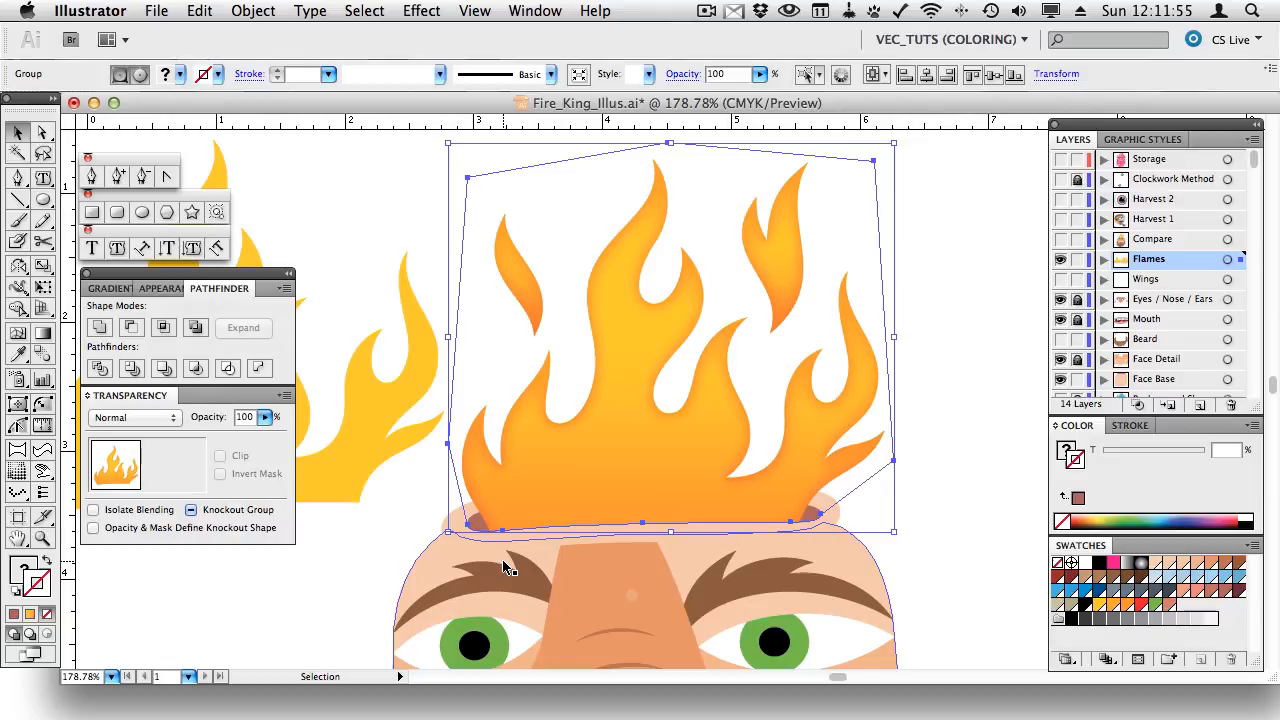
key(shift+super+[)
click(993, 386)
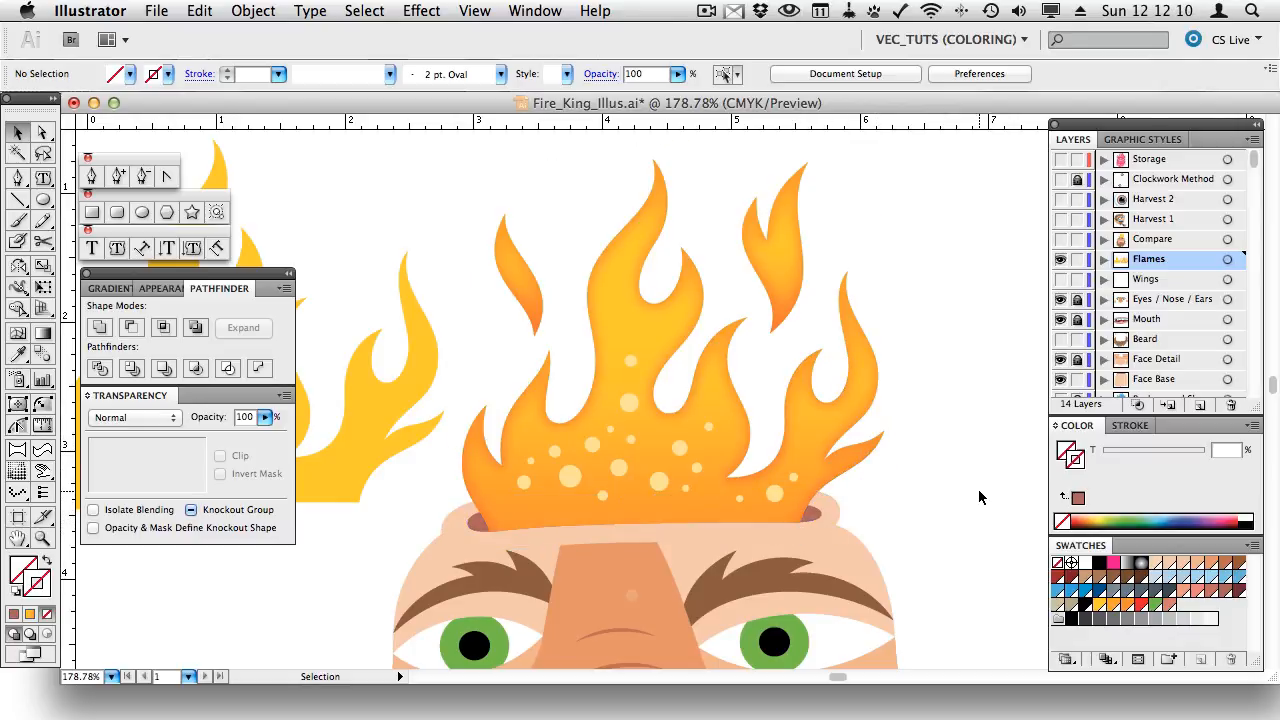
- Delete the flat yellow duplicate of the flames beside the illustration
click(421, 331)
key(Delete)
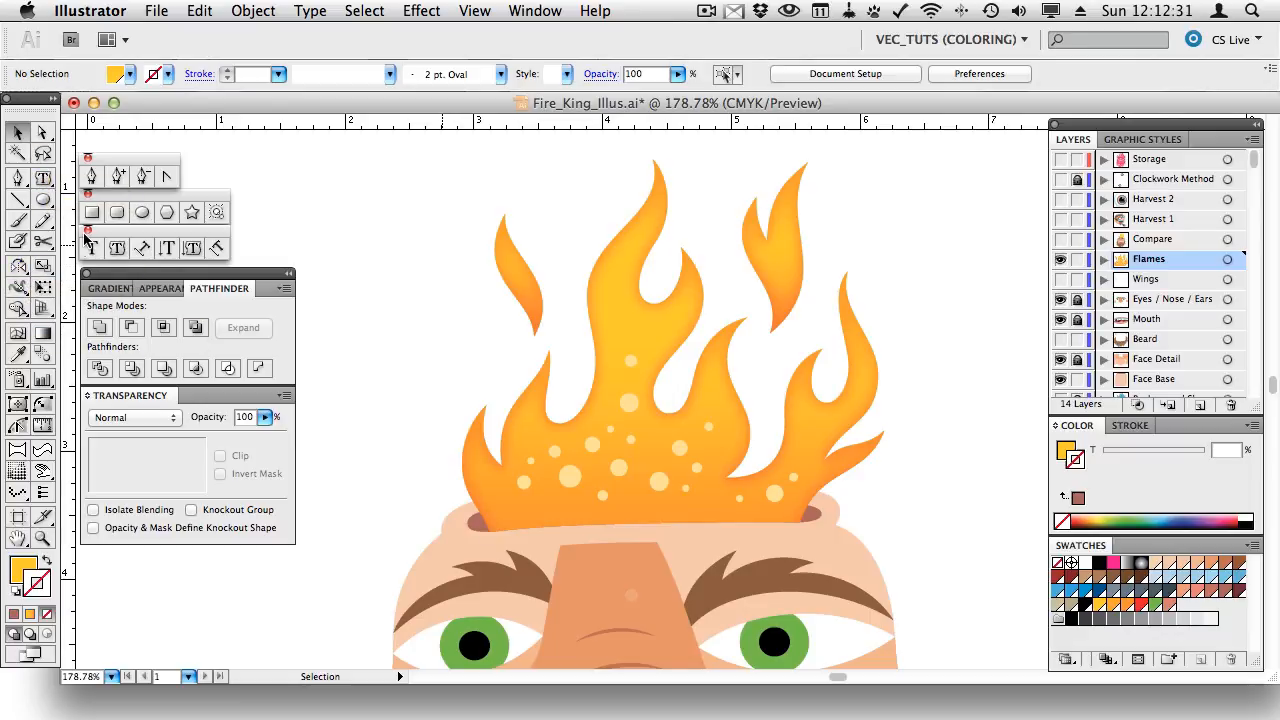
- With the Pen tool, draw a closed, unfilled strip with a 0.5 pt pink outline along the large flame's base, about 2.95 in wide
click(18, 179)
click(1121, 140)
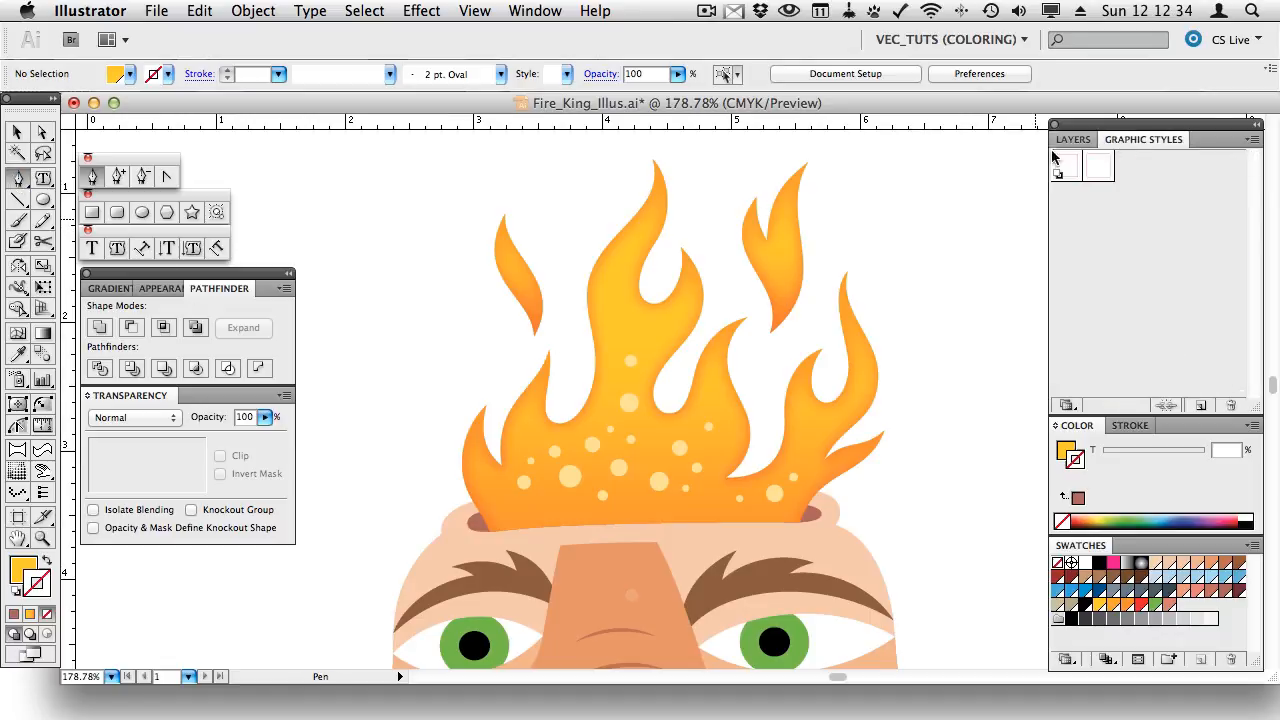
click(1066, 167)
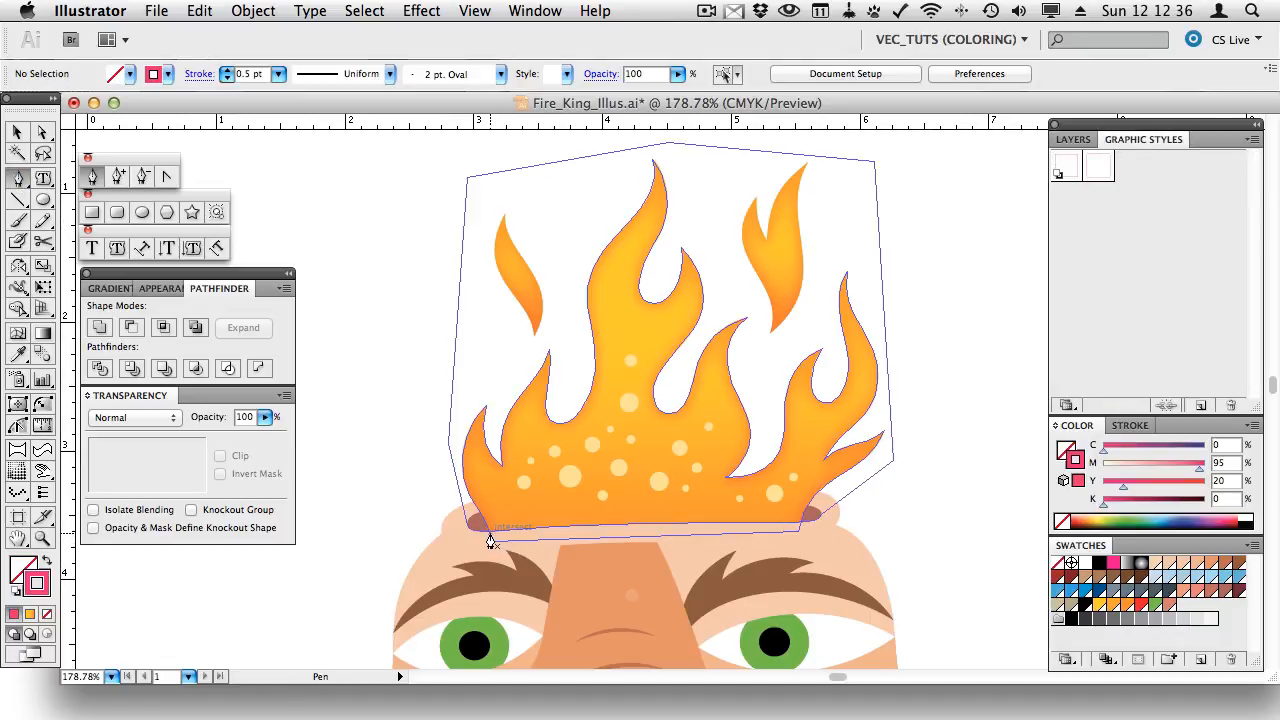
drag(488, 538, 865, 514)
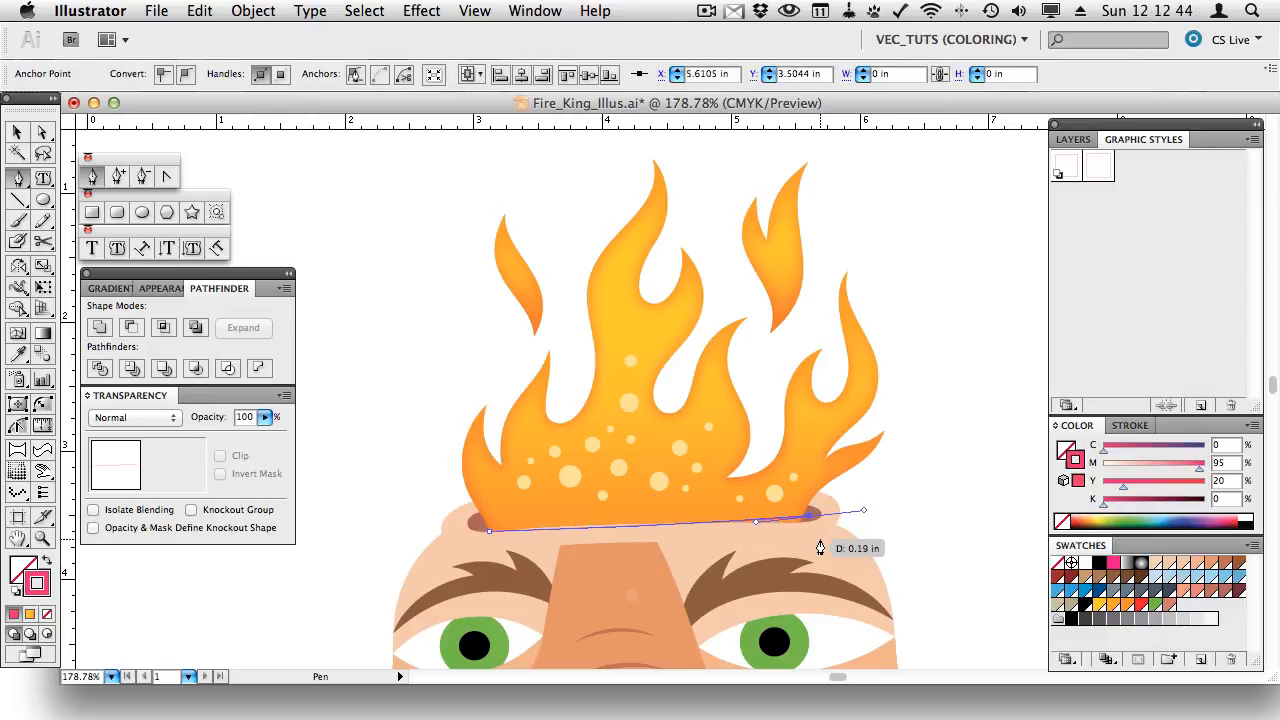
click(820, 540)
drag(456, 552, 480, 531)
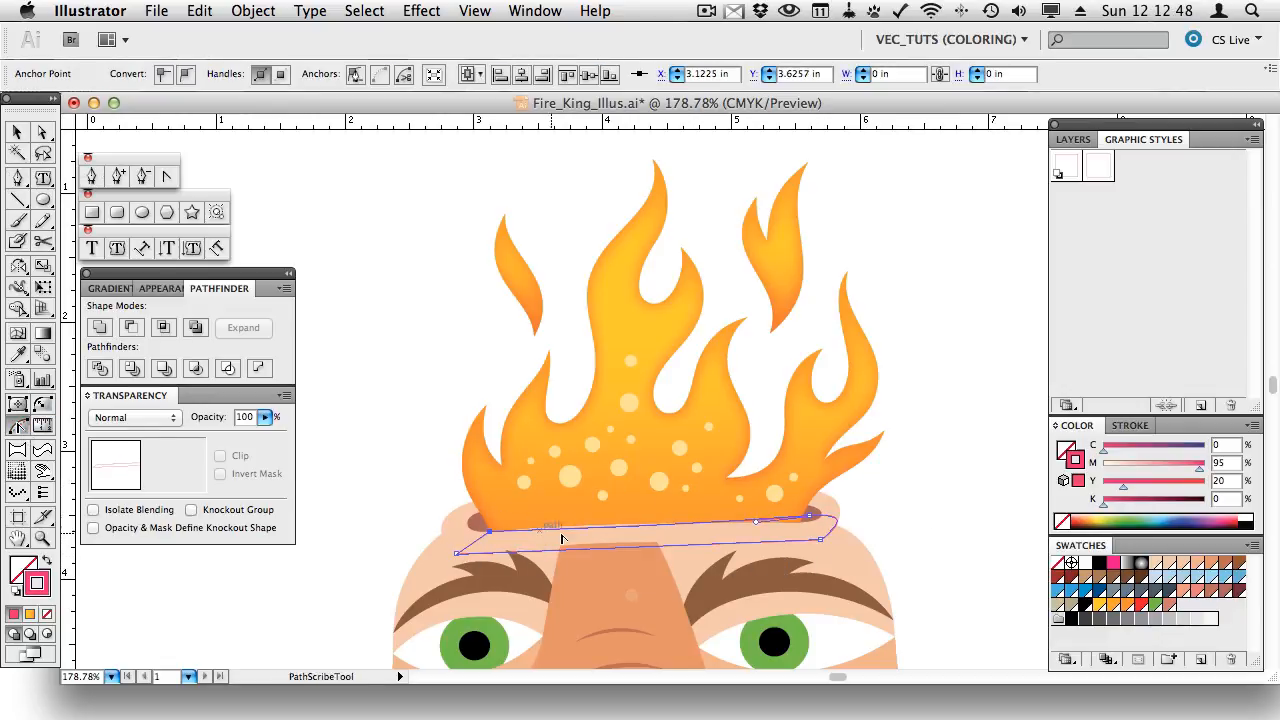
- Bend the upper edge of the outlined strip slightly upward into a smooth curve and fine-tune its two handles
drag(562, 537, 563, 521)
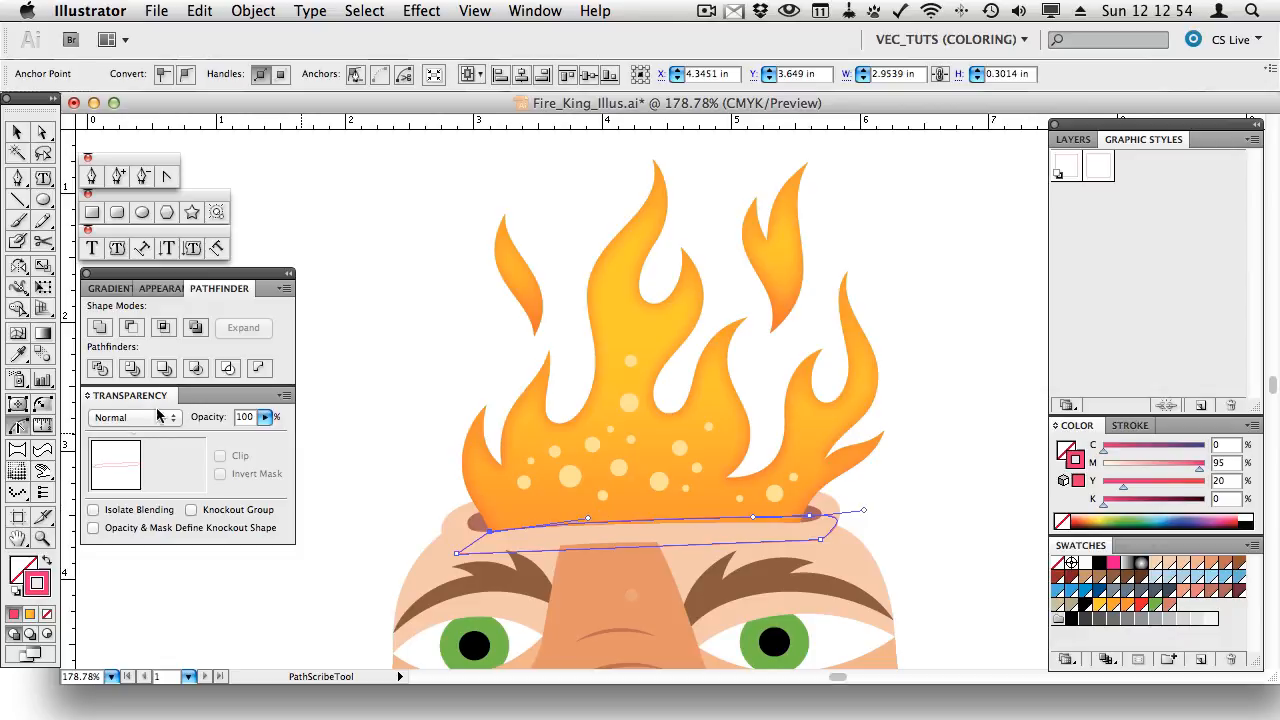
click(42, 537)
drag(375, 344, 886, 612)
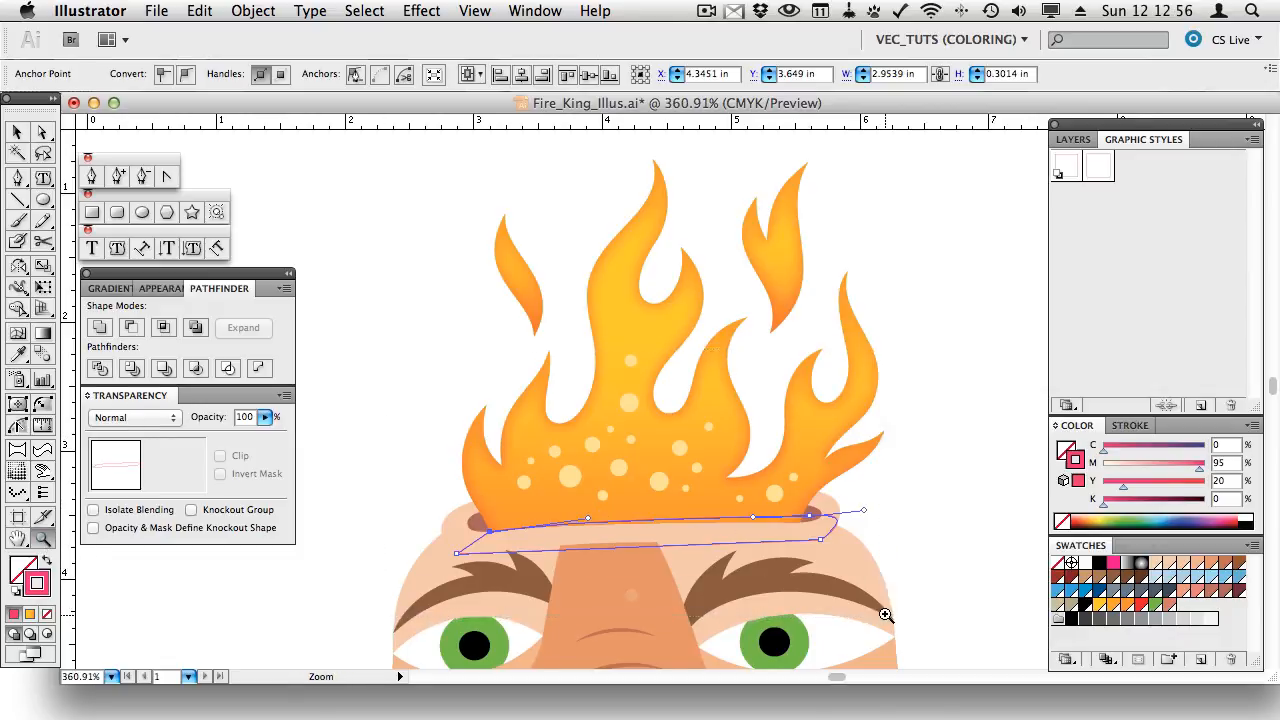
drag(843, 534, 800, 457)
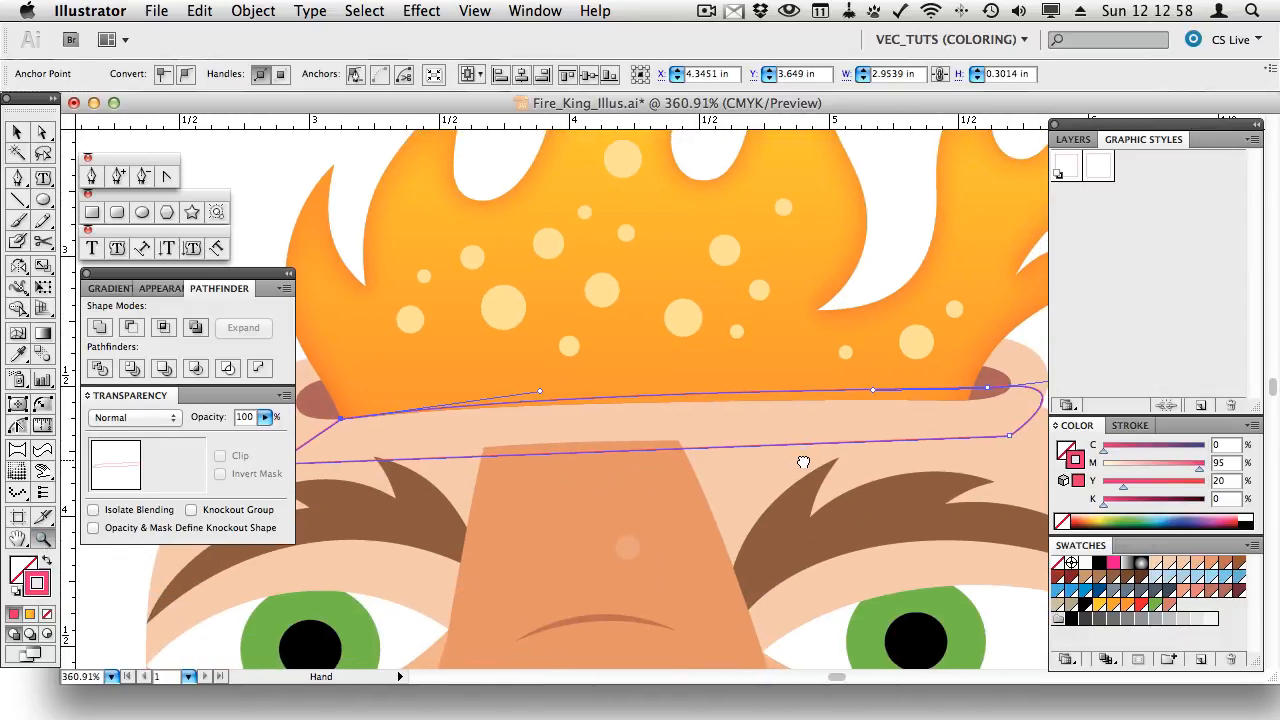
key(a)
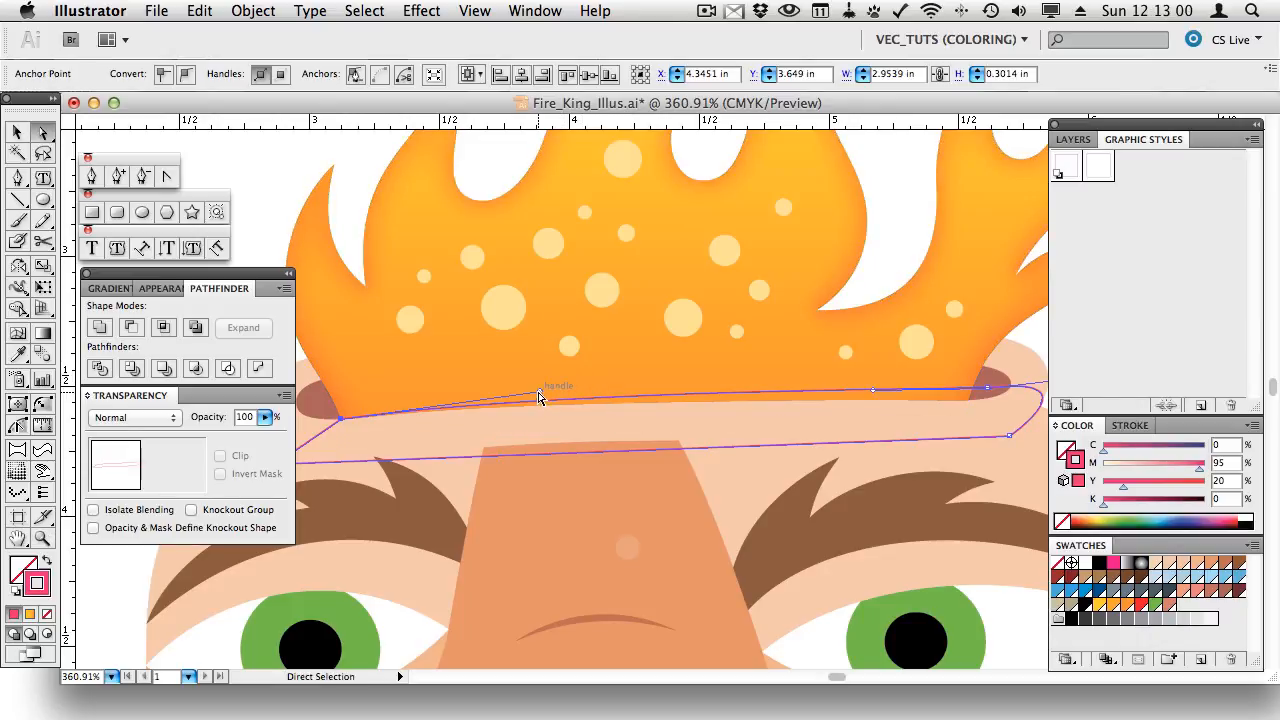
drag(538, 397, 523, 388)
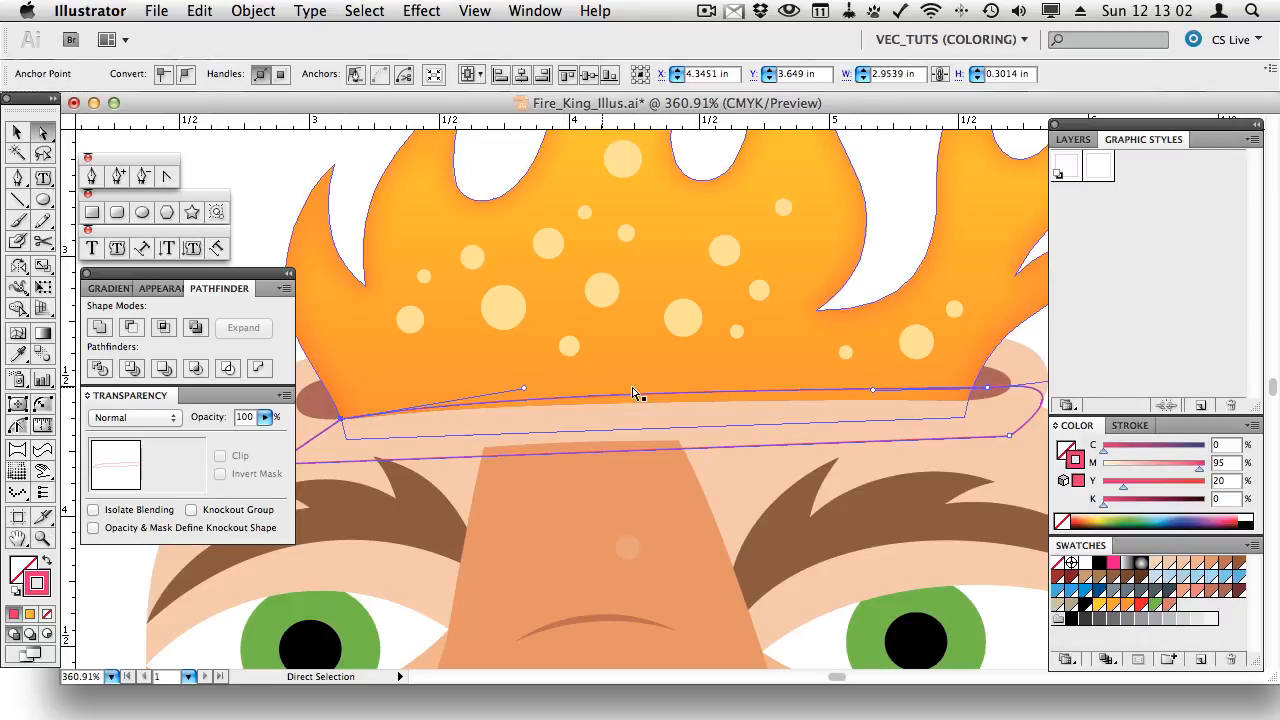
drag(873, 391, 862, 395)
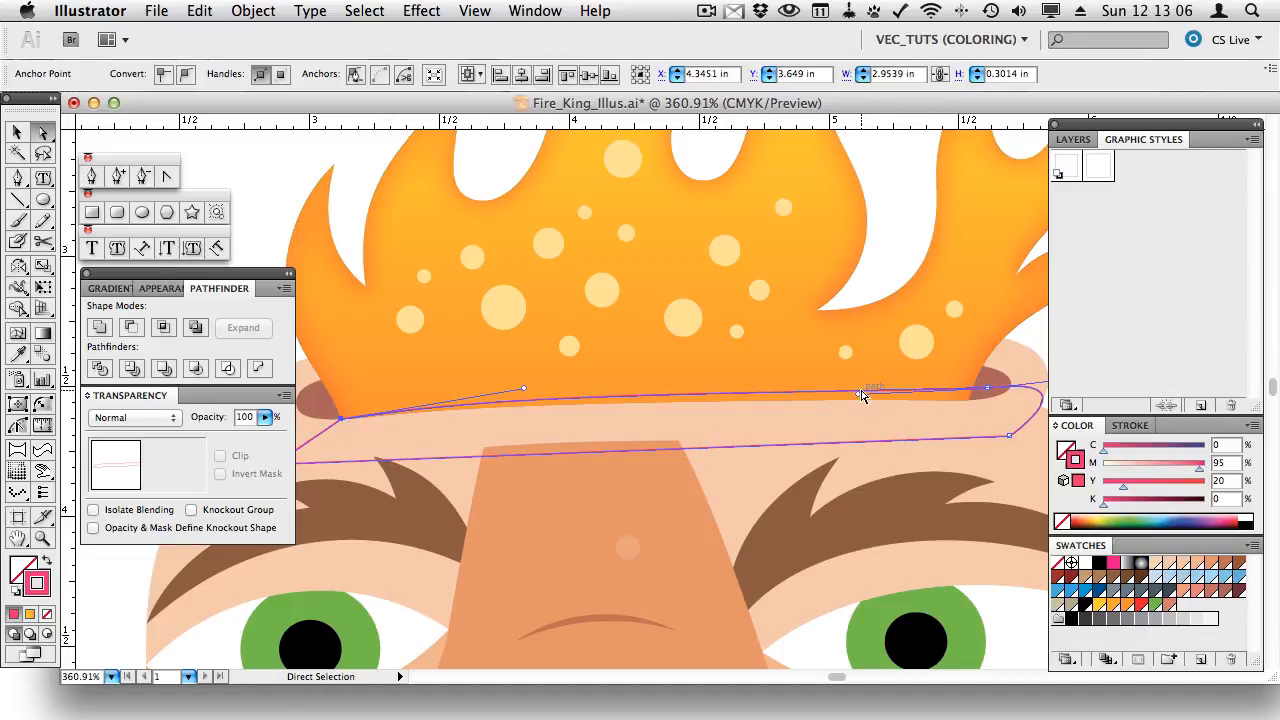
- Copy the dark head opening shape from the Face Base layer and paste it in front on the Flames layer
key(v)
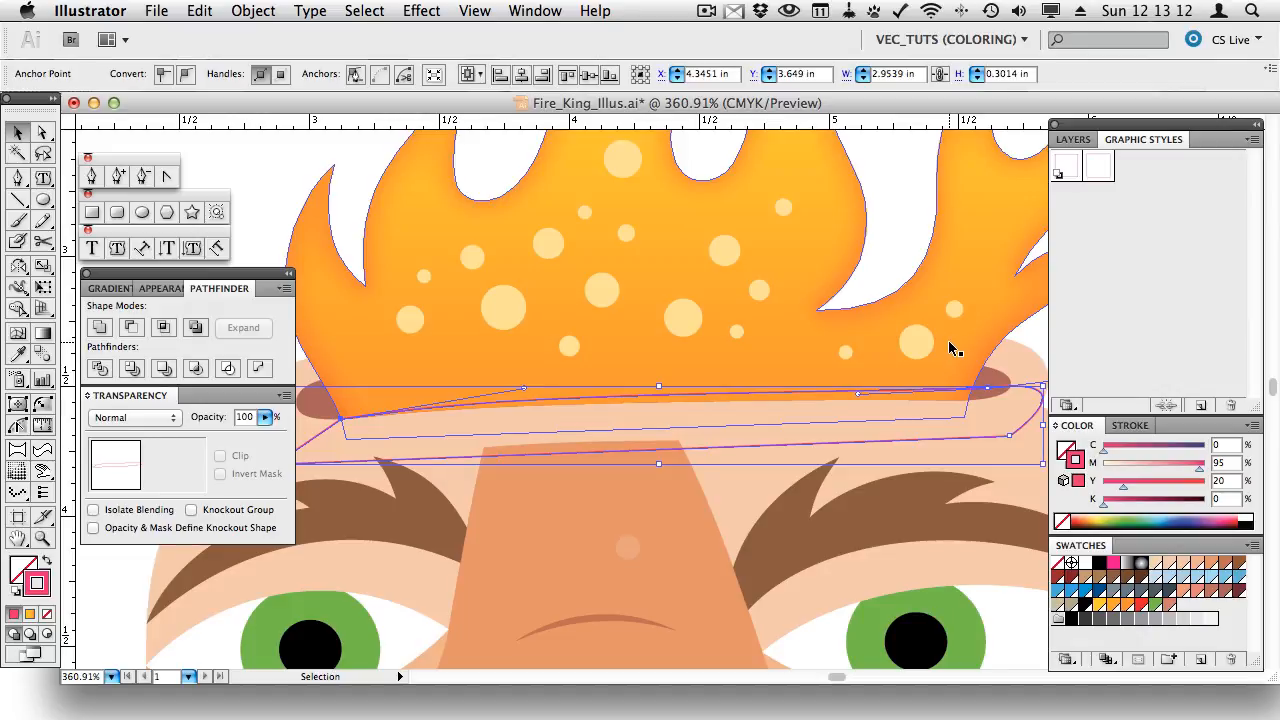
click(949, 342)
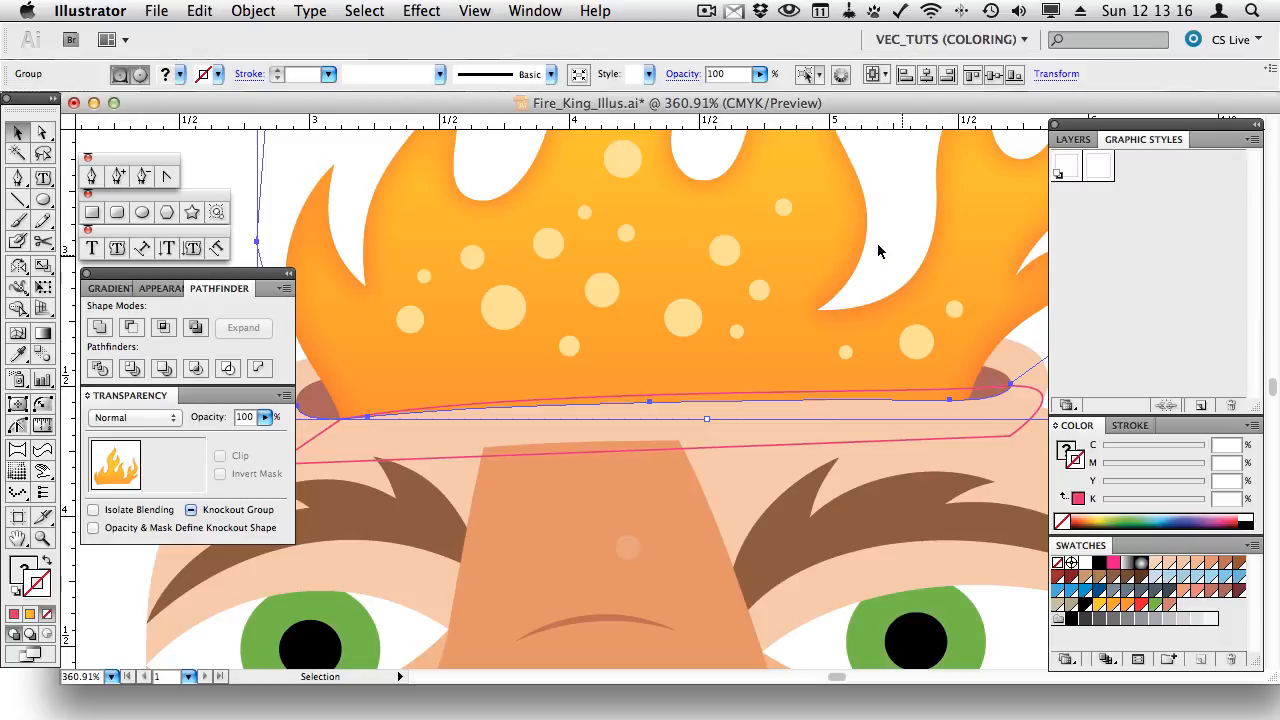
click(899, 226)
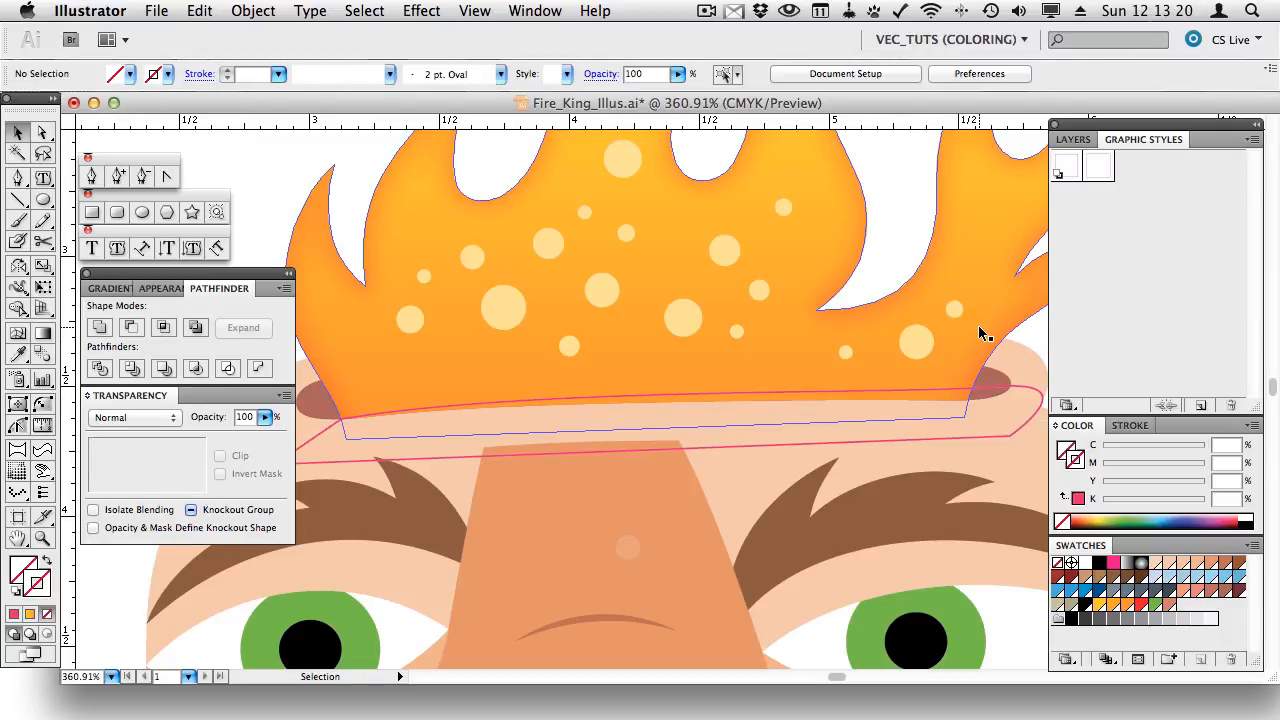
click(995, 380)
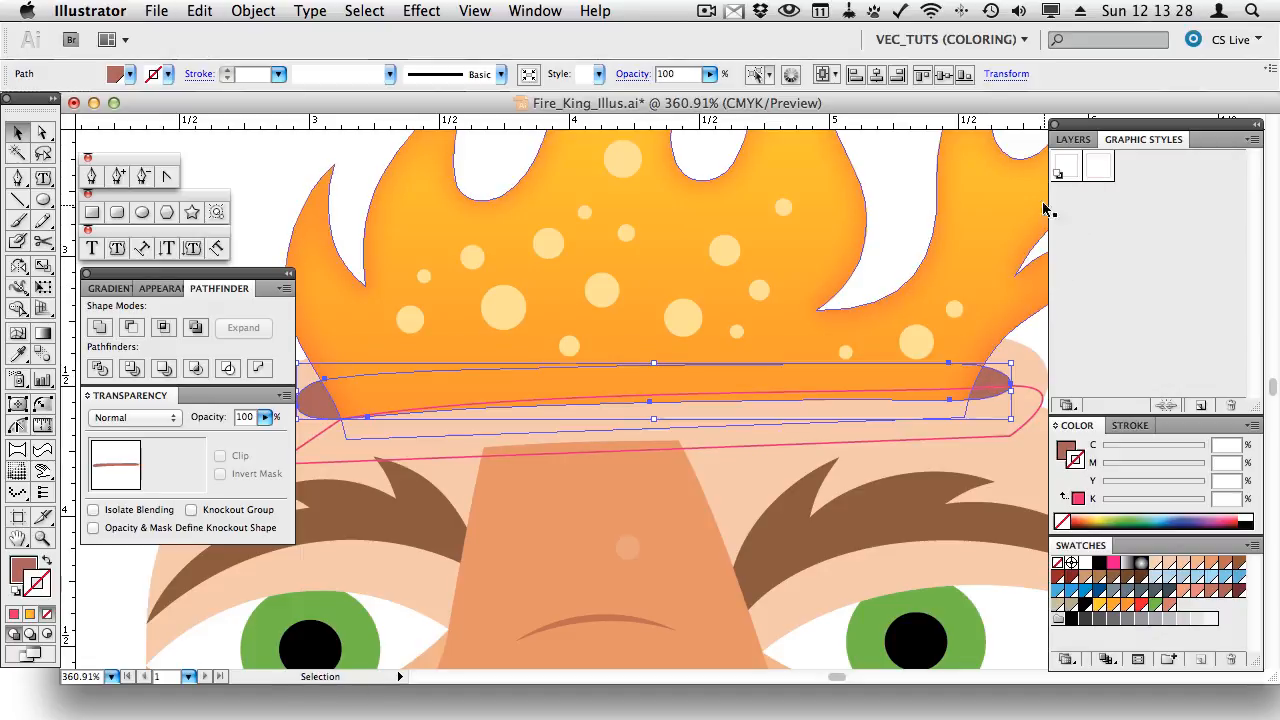
click(1070, 140)
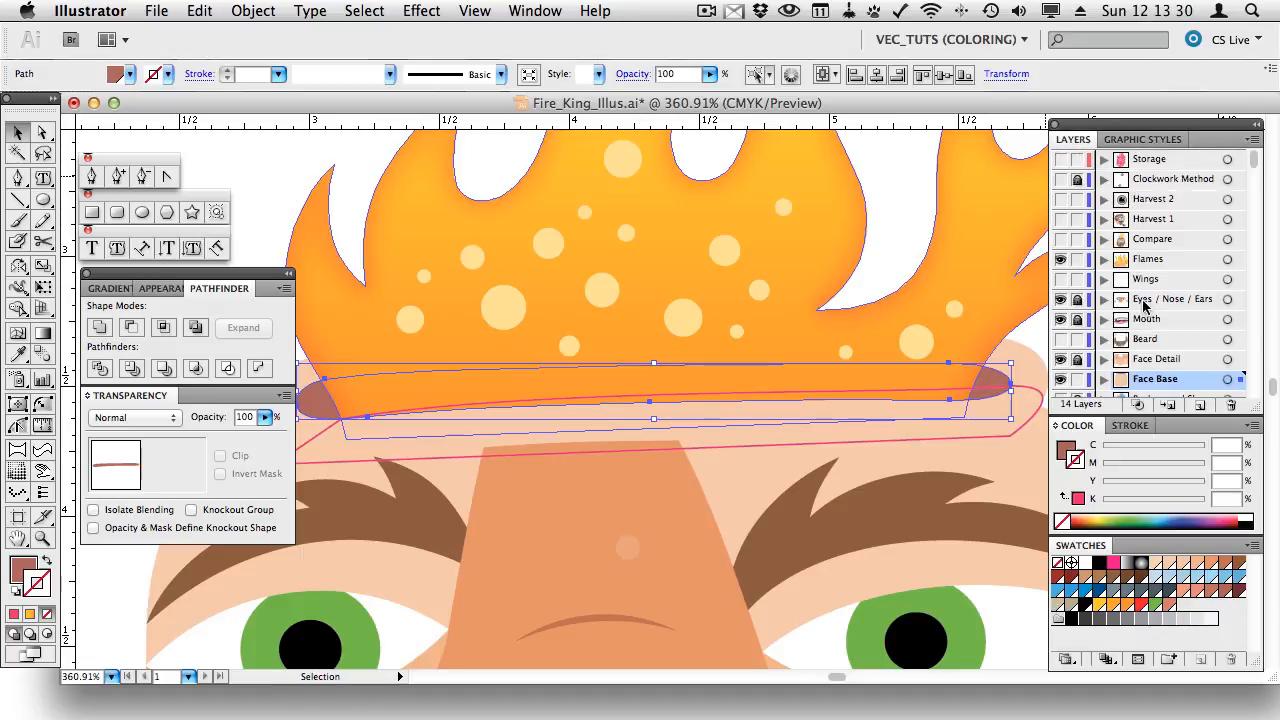
click(1145, 261)
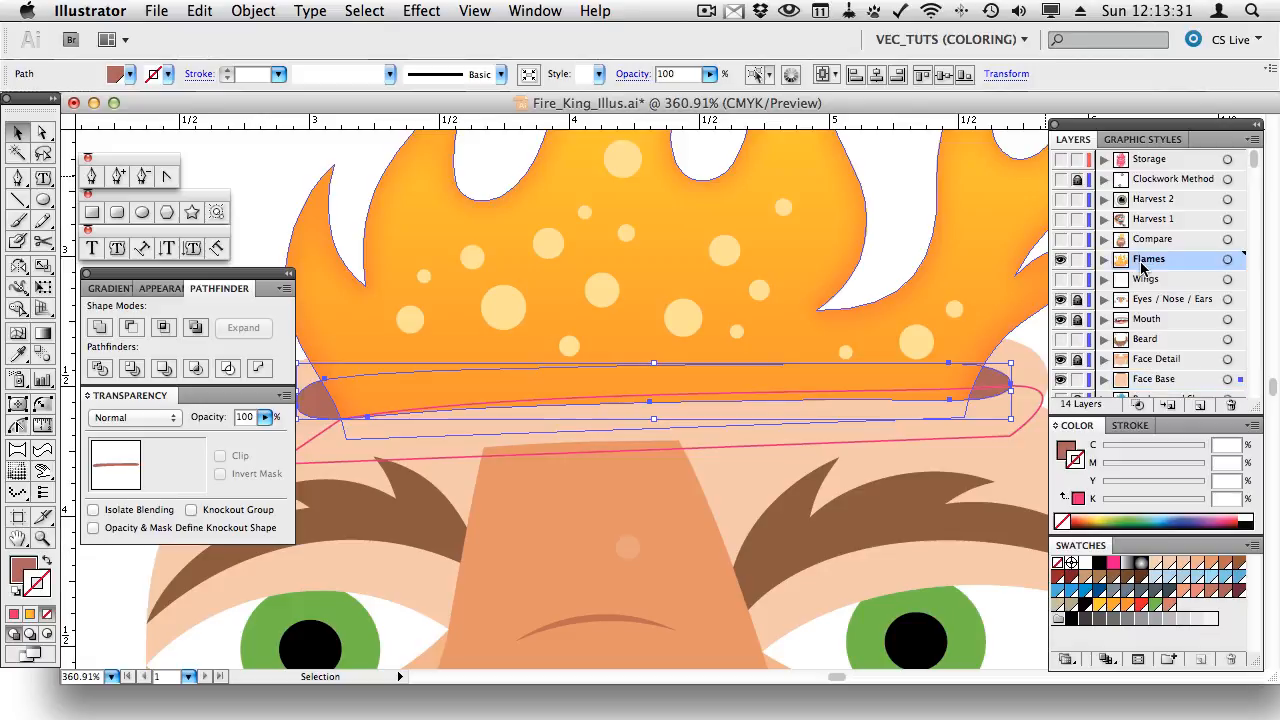
click(888, 226)
click(966, 337)
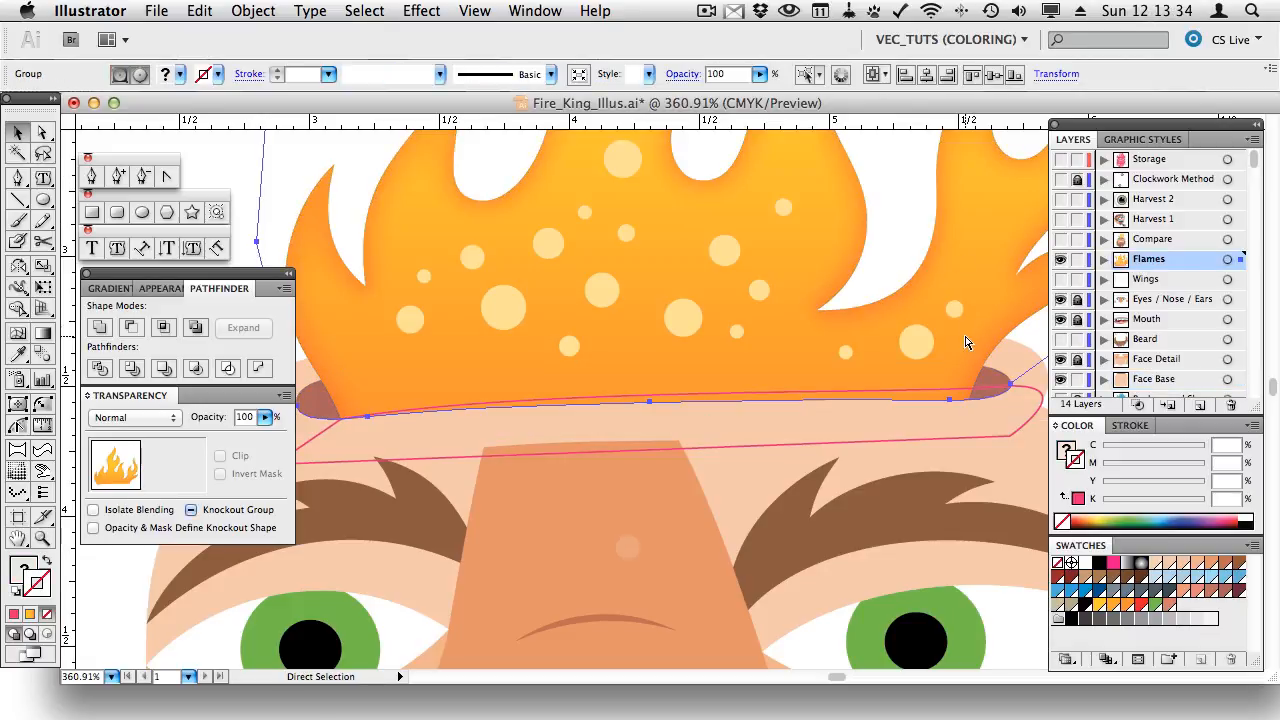
key(super+f)
key(v)
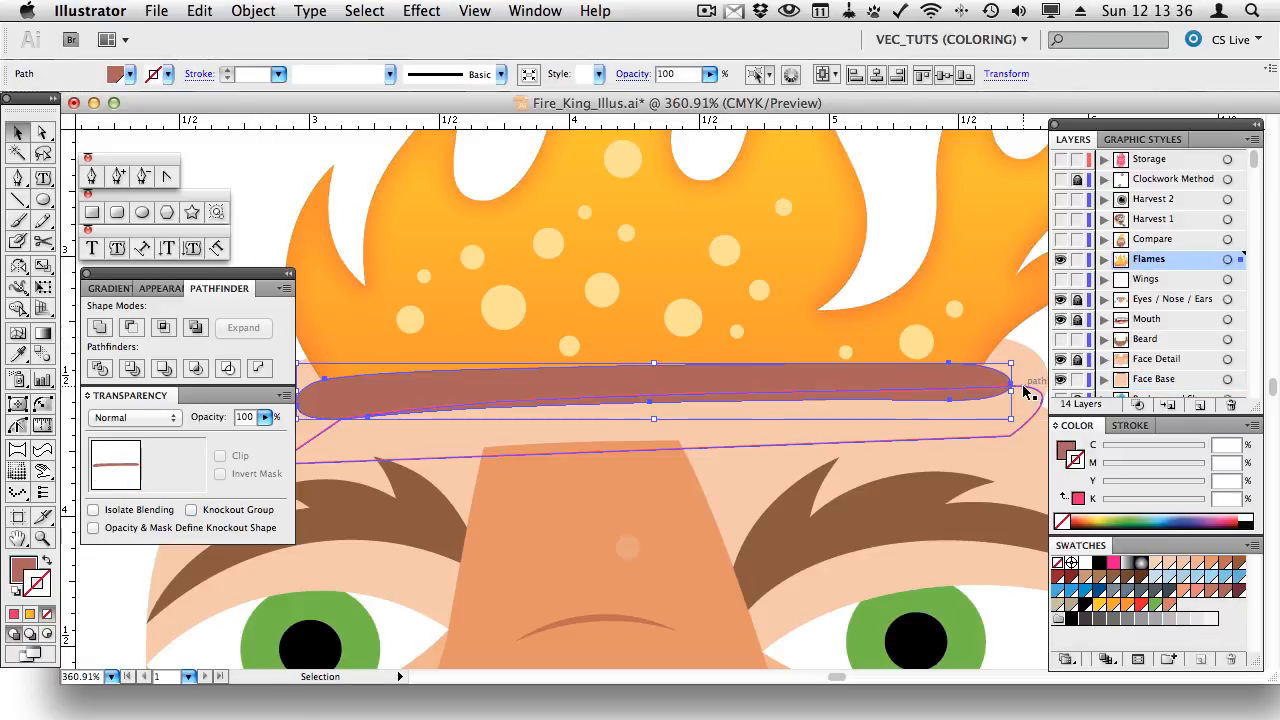
- Try to intersect the pasted head opening with the pink outlined strip, and undo the intersection
shift+click(1024, 393)
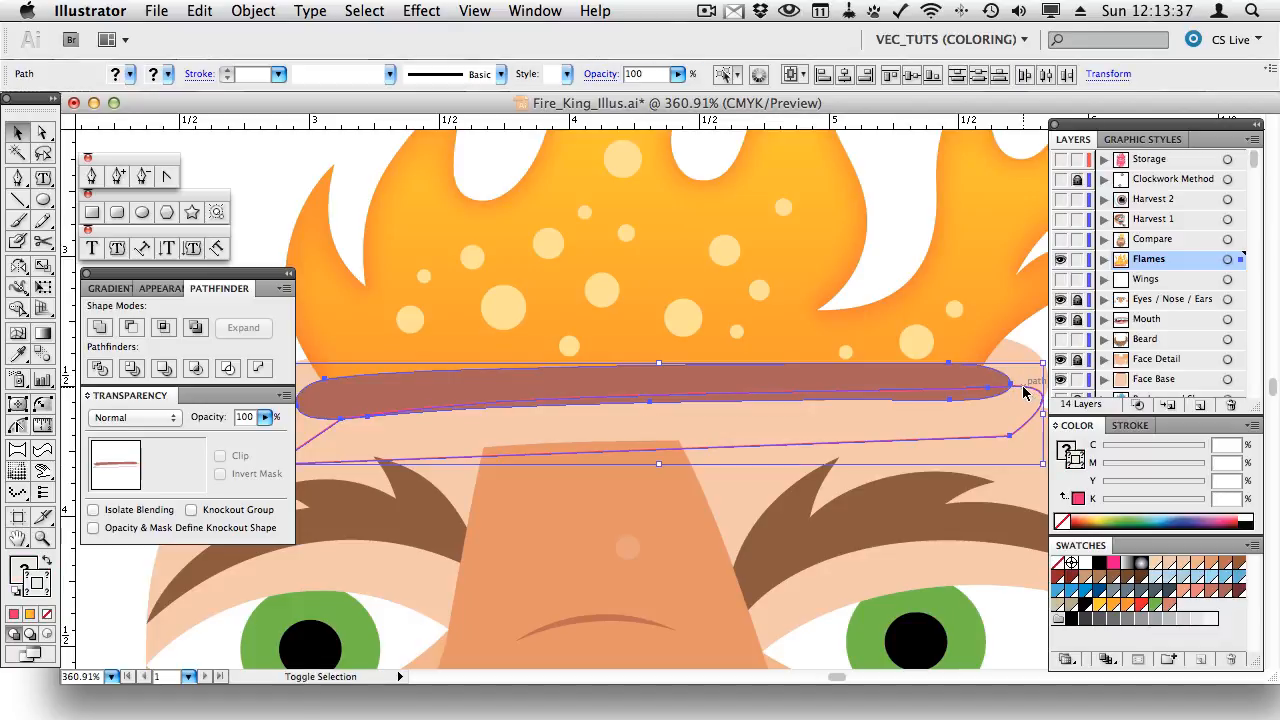
click(166, 330)
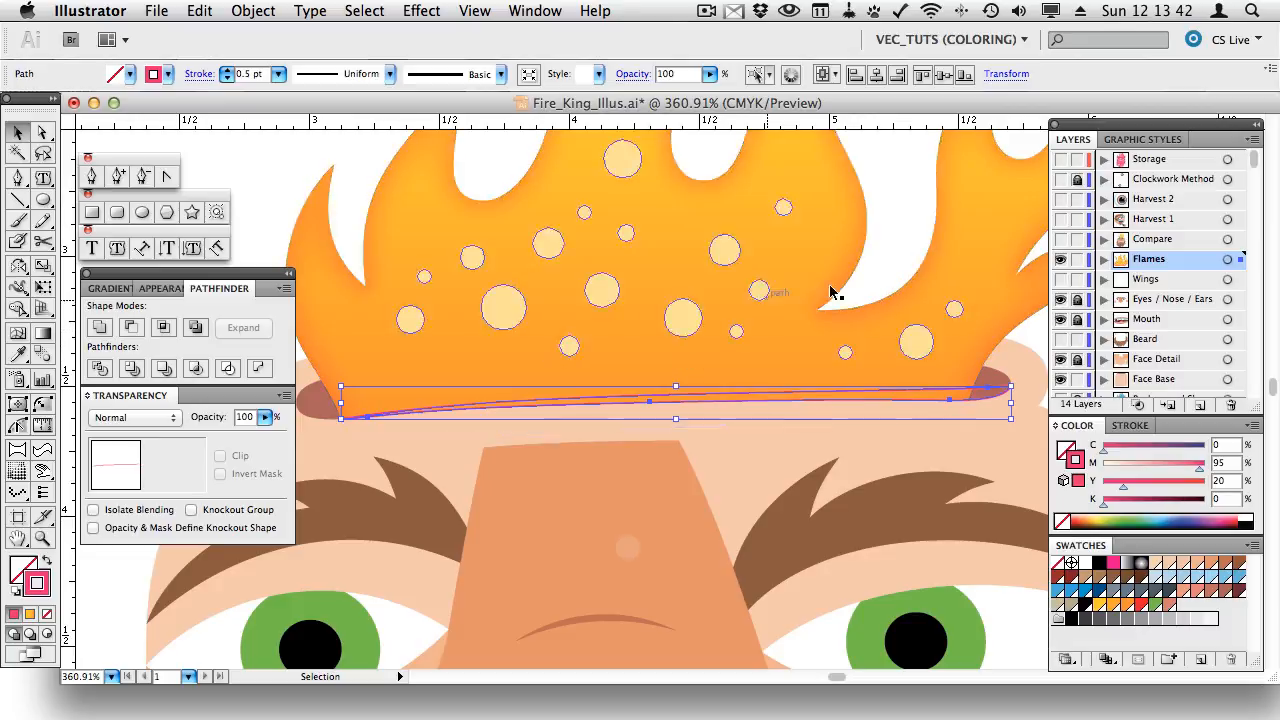
key(a)
key(super+z)
key(v)
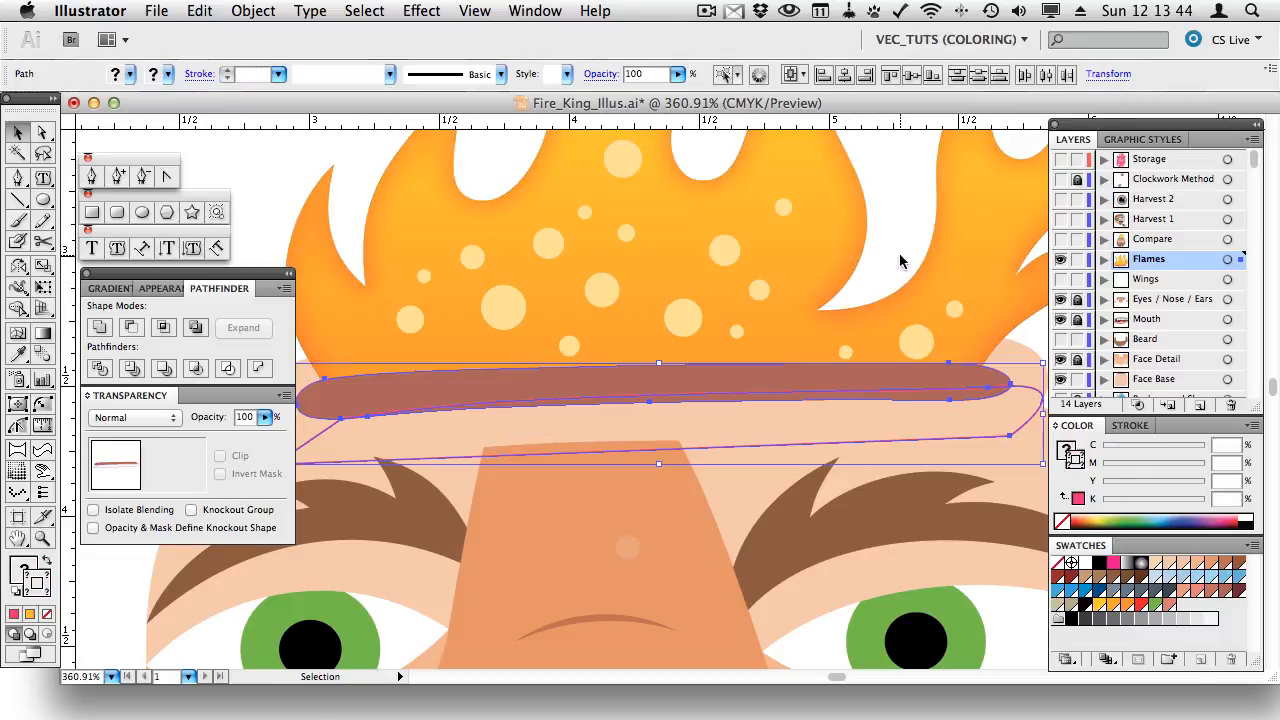
- Remove the pasted head opening copy from in front of the large flame and clear the selection
key(super+shift+a)
click(914, 374)
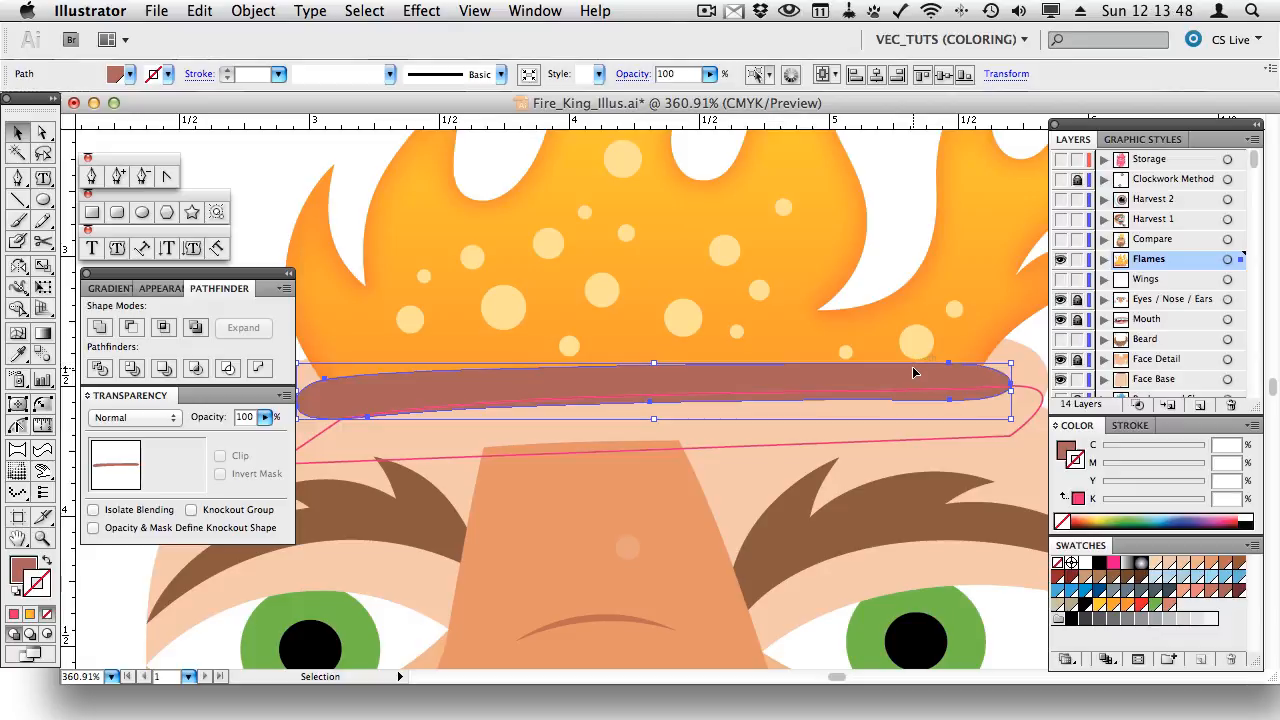
key(super+shift+bracketleft)
key(super+shift+a)
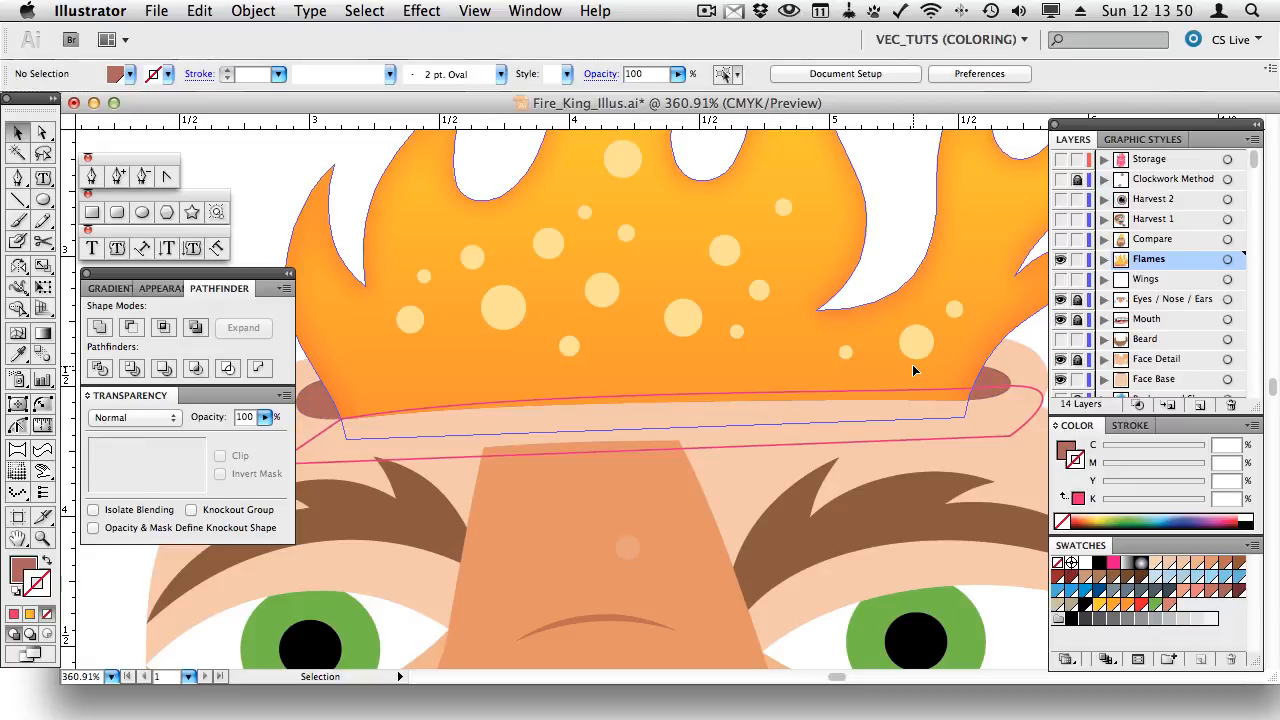
- Copy the large flame path from inside its clipped group and paste it in front, outside the group
double_click(966, 375)
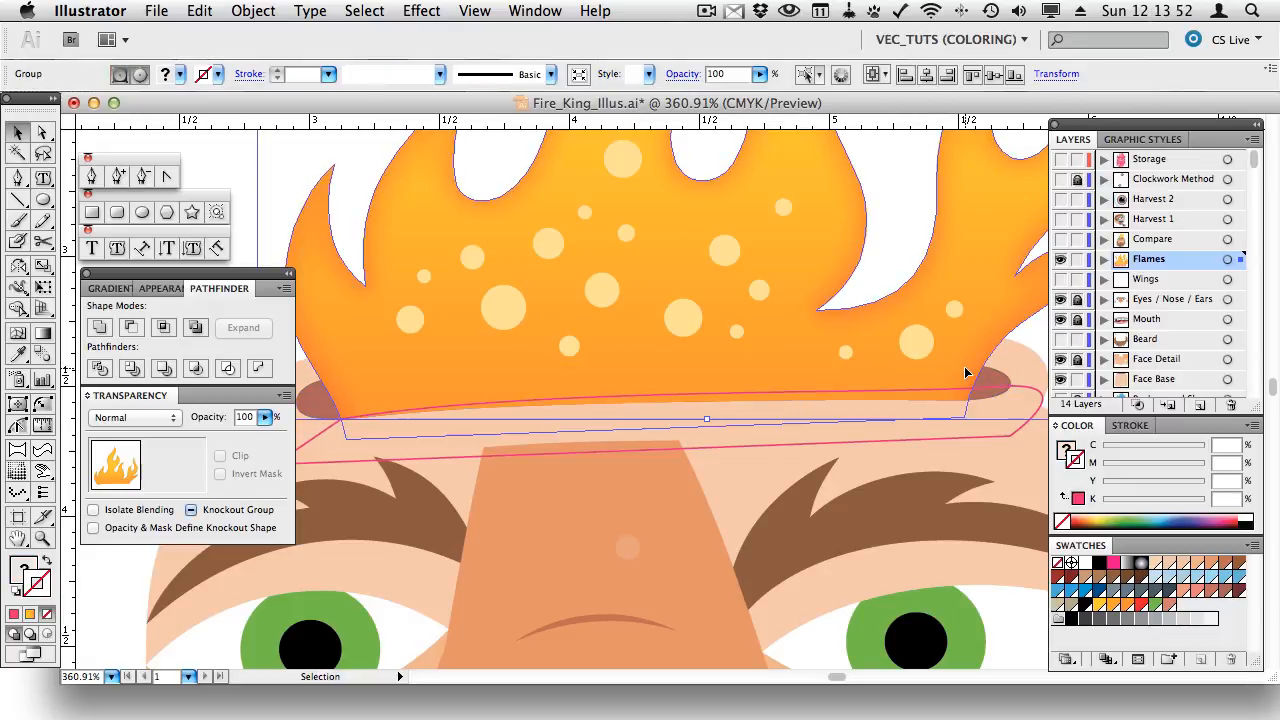
key(a)
click(966, 373)
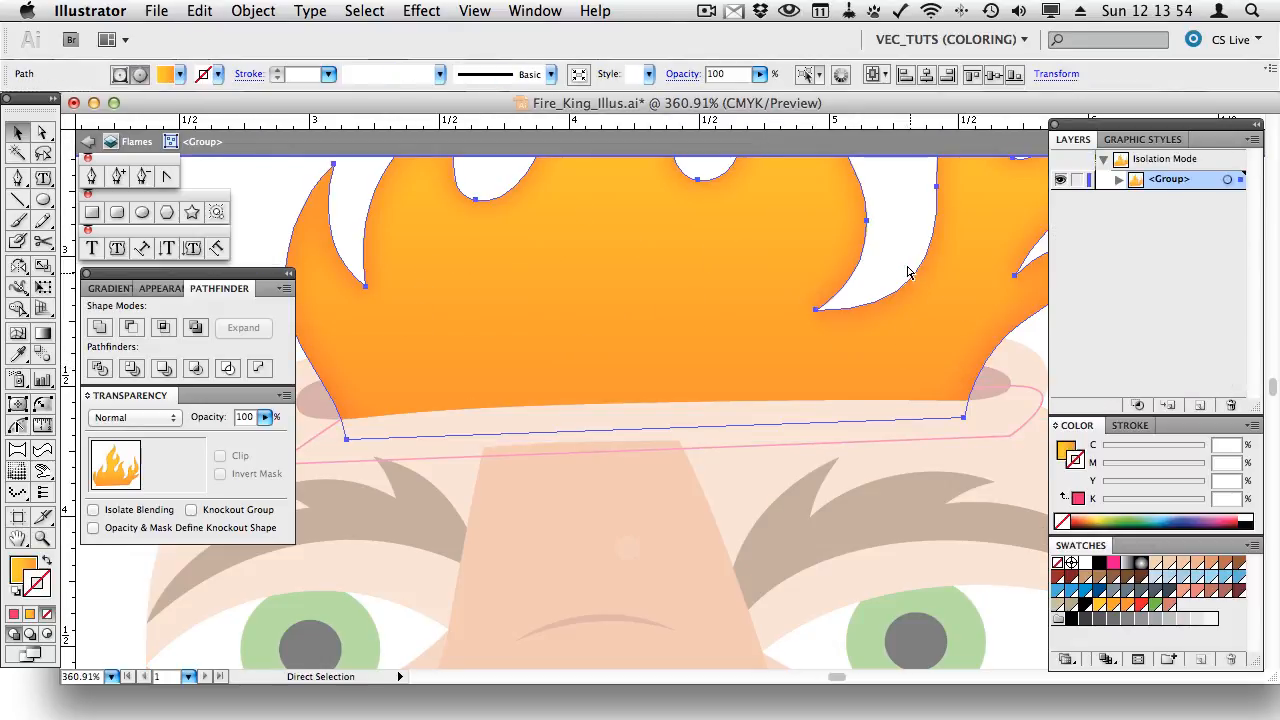
click(893, 247)
double_click(893, 247)
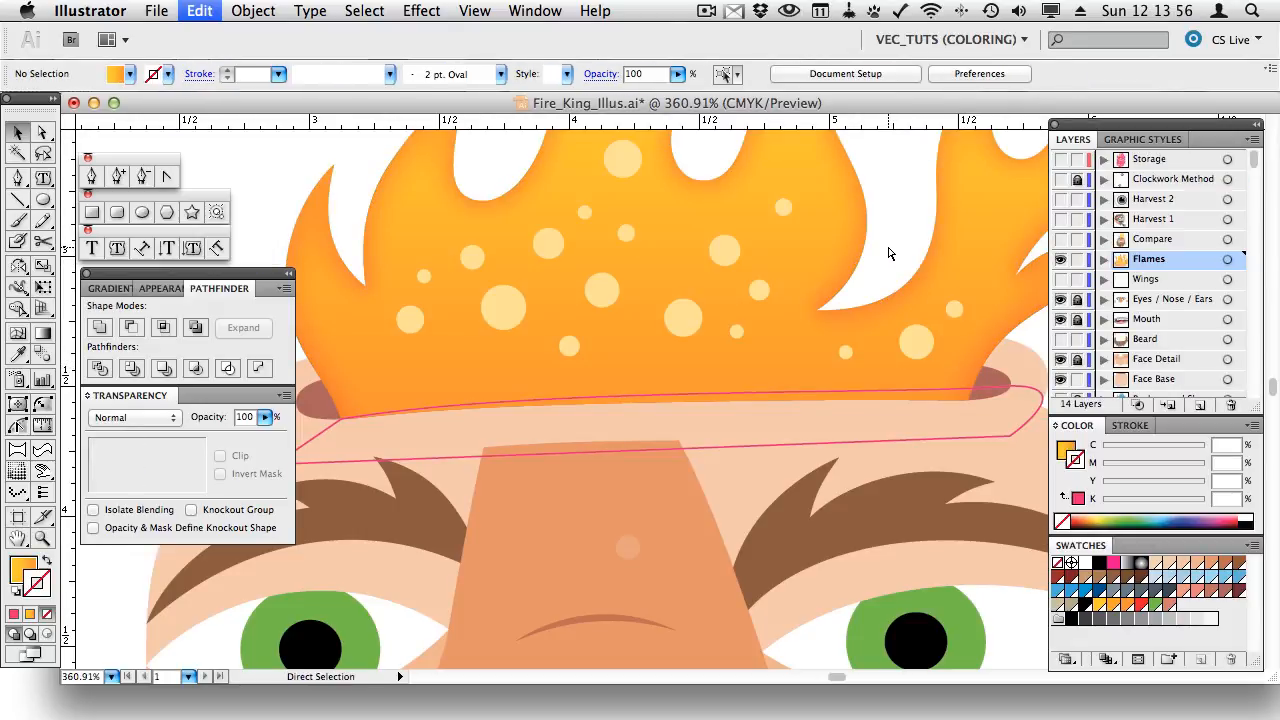
click(892, 260)
- Intersect the flame copy with the pink outlined strip and give the result the no-fill, 0.5 pt pink stroke style
shift+click(991, 394)
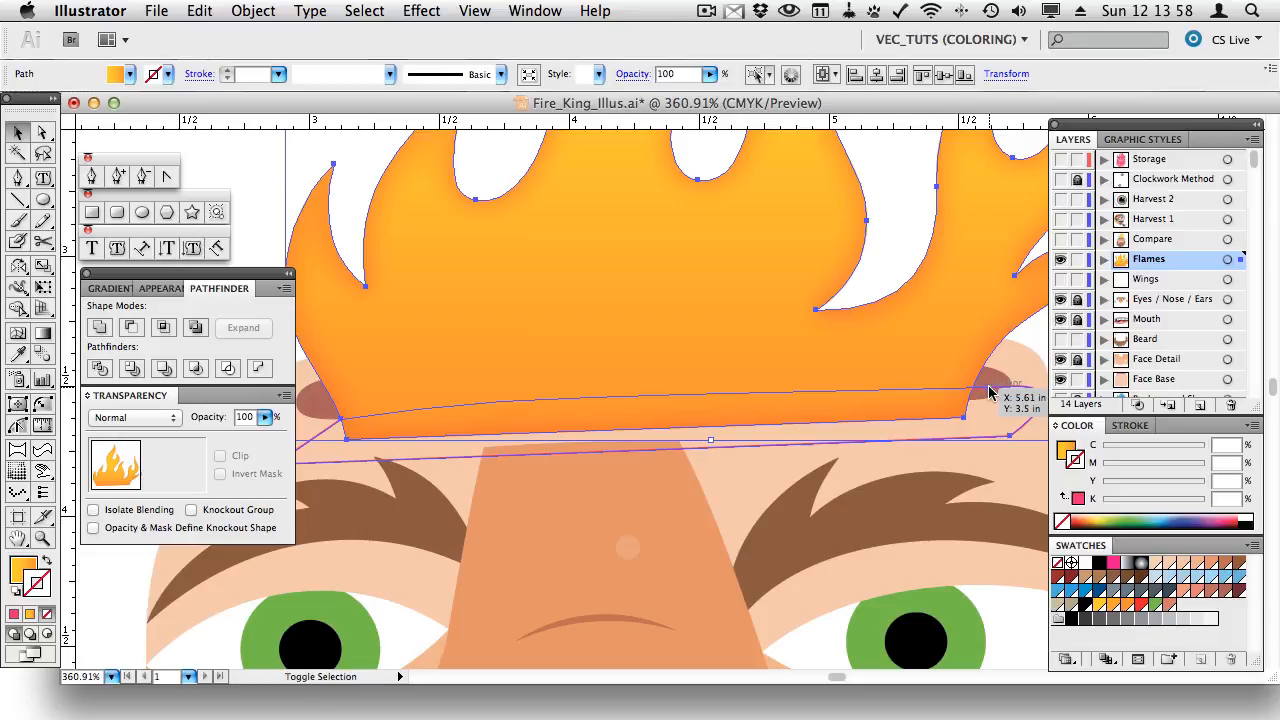
shift+click(989, 390)
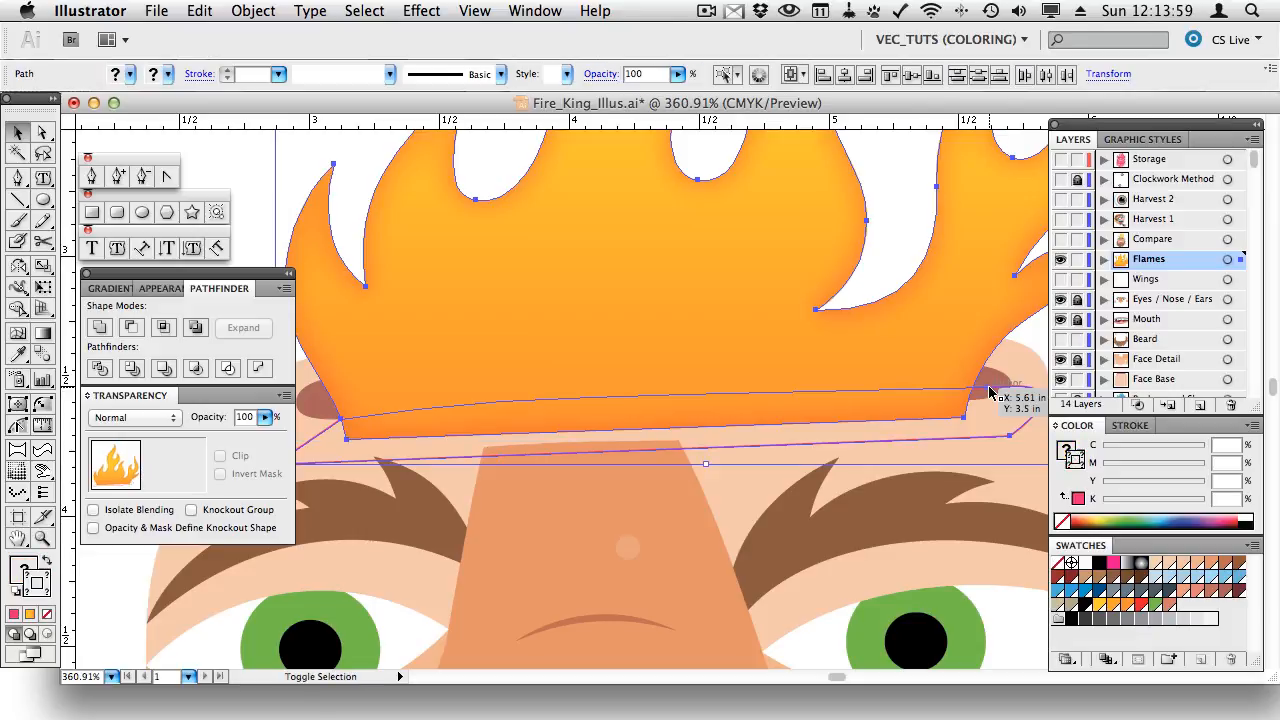
click(163, 328)
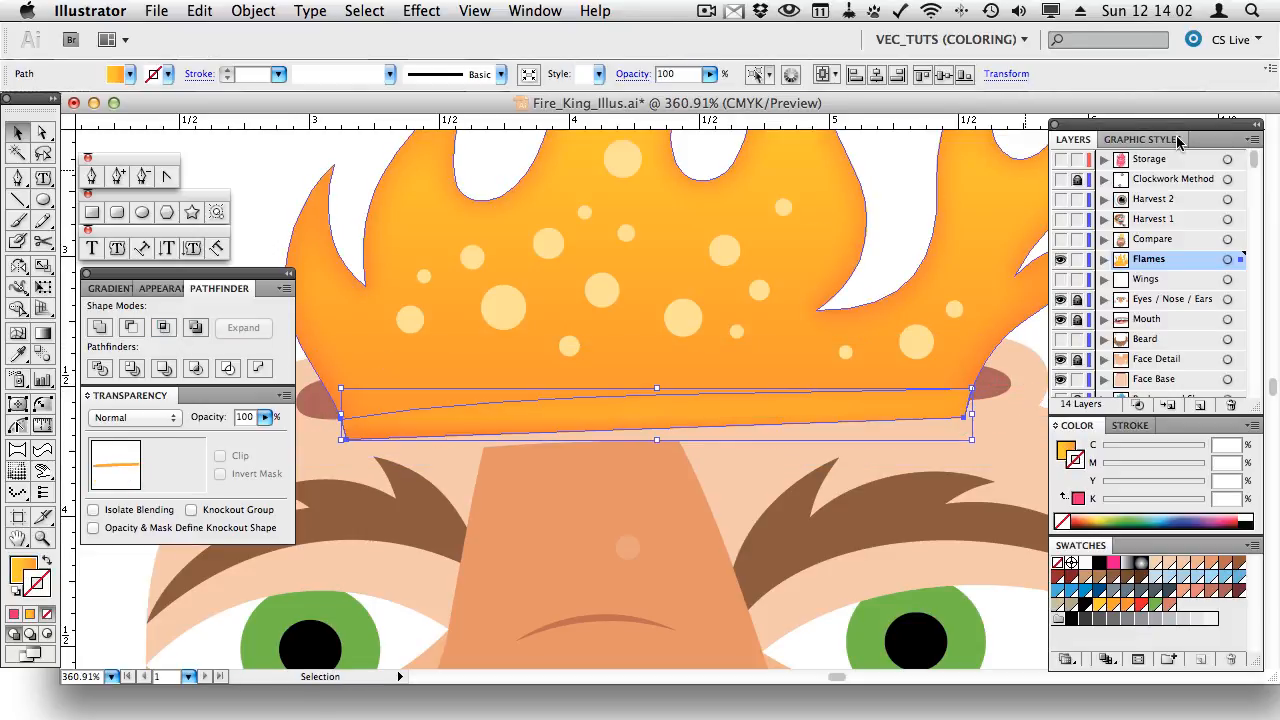
click(1143, 139)
click(1072, 163)
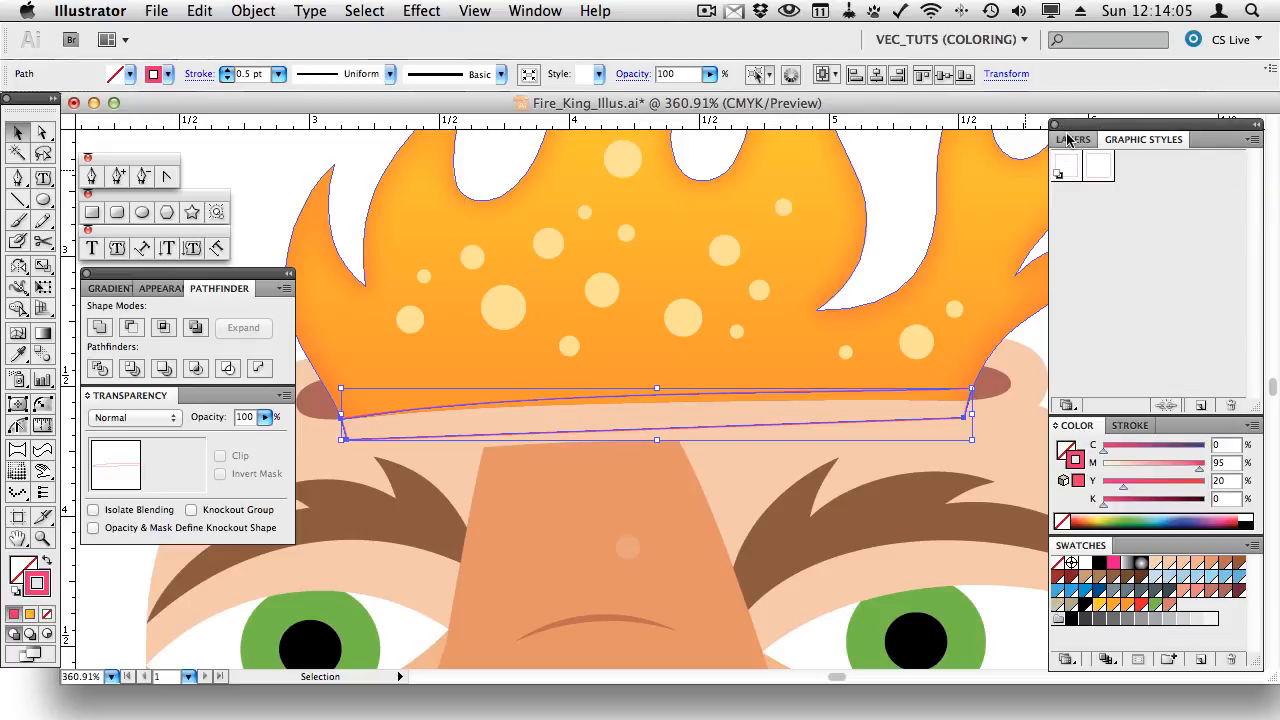
click(1073, 139)
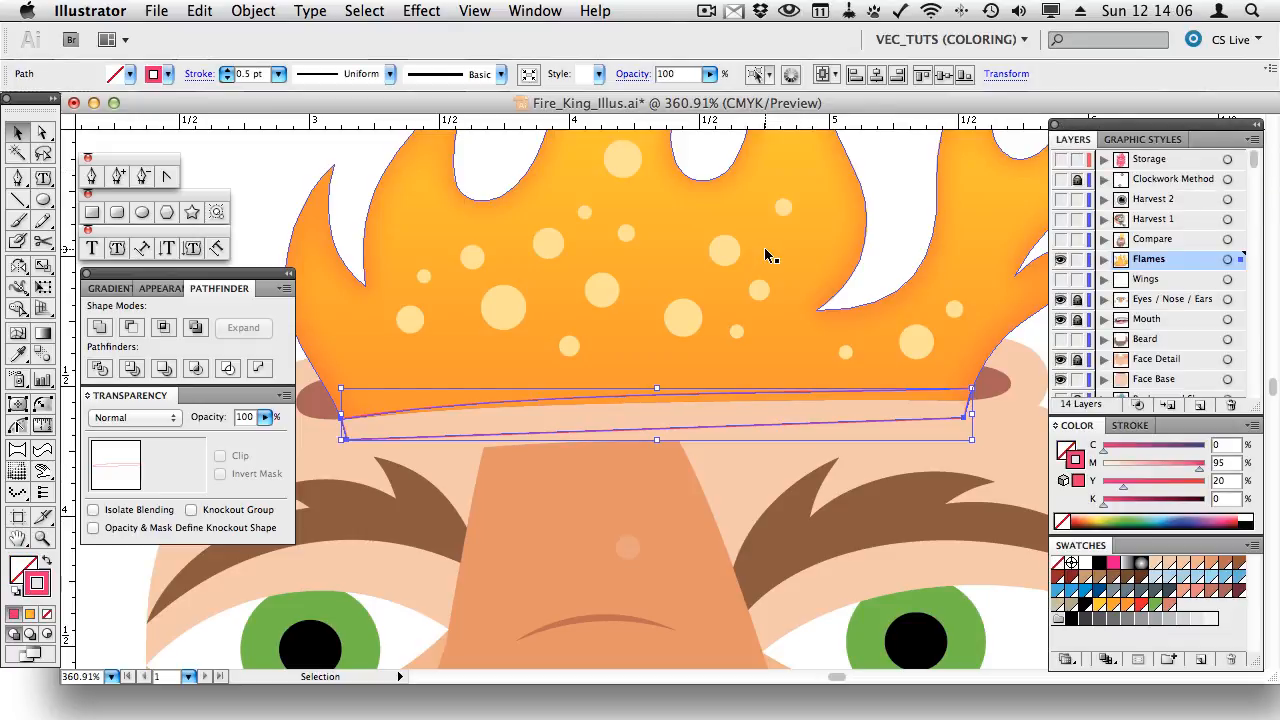
- Copy the head opening path from the Face Base layer and make the Flames layer the active one
click(1000, 386)
key(a)
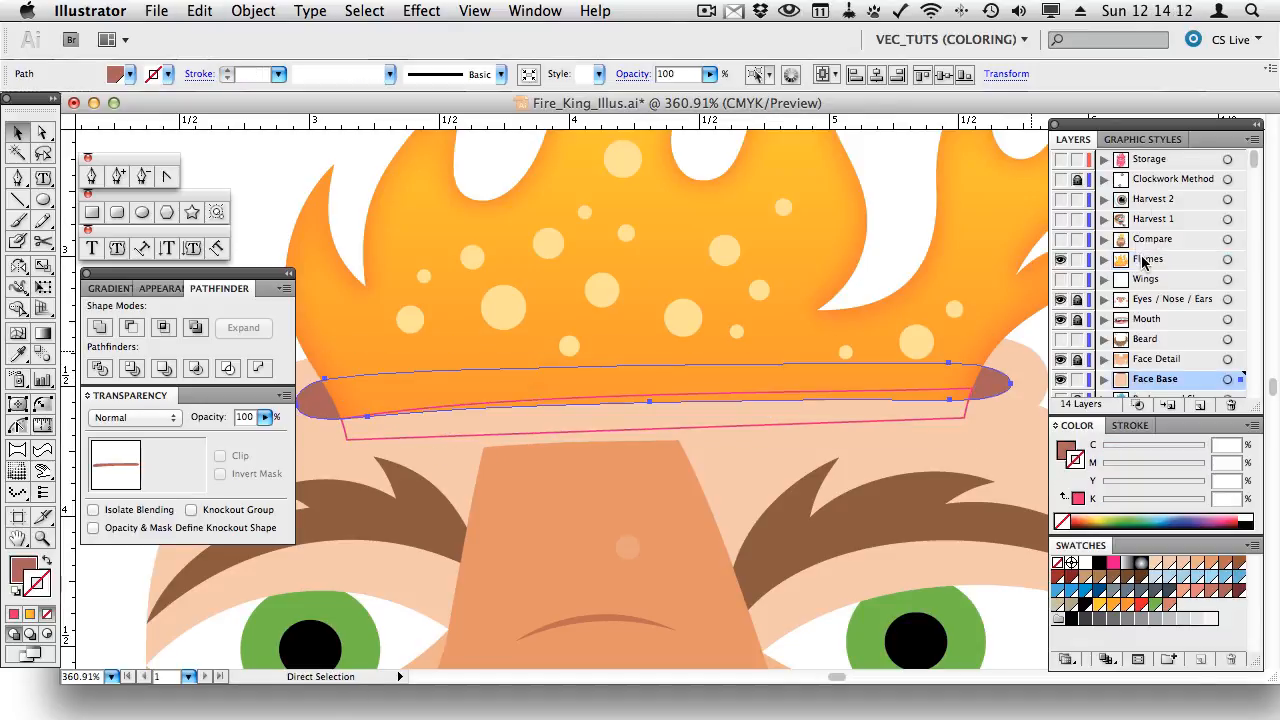
key(v)
click(987, 222)
click(1142, 262)
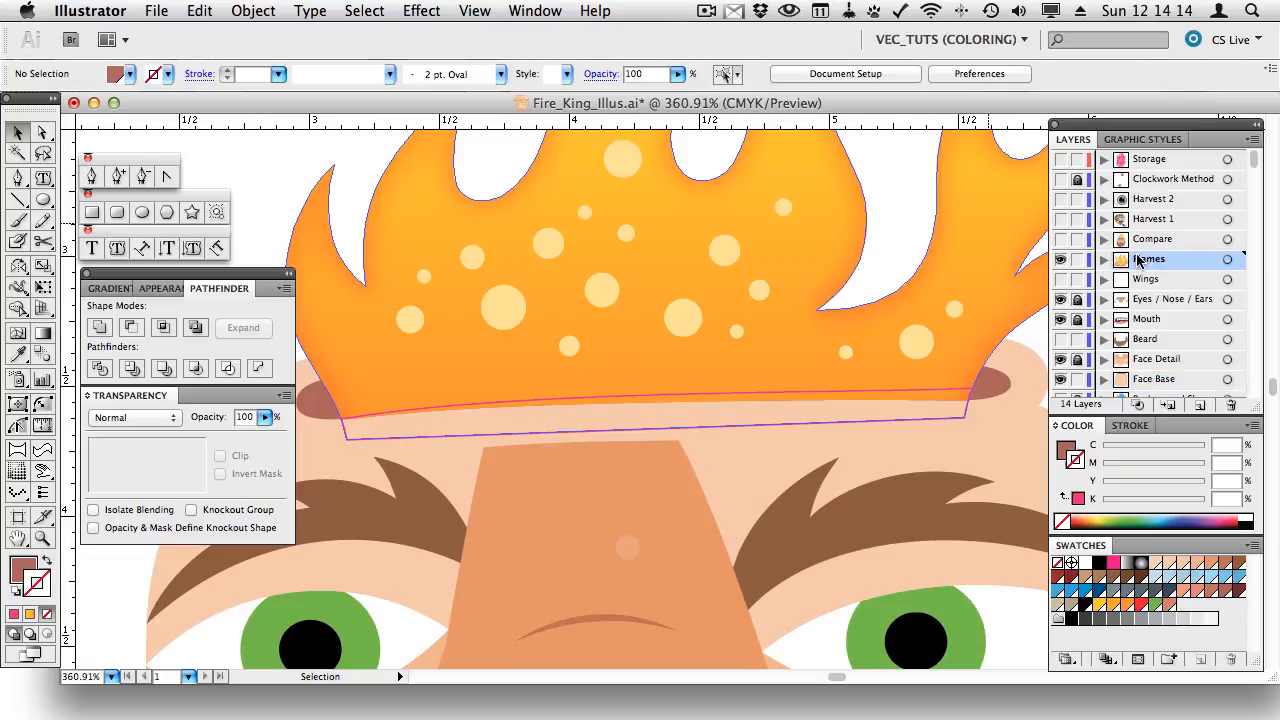
- Paste the head opening in front on the Flames layer and intersect it with the pink outlined strip
click(971, 410)
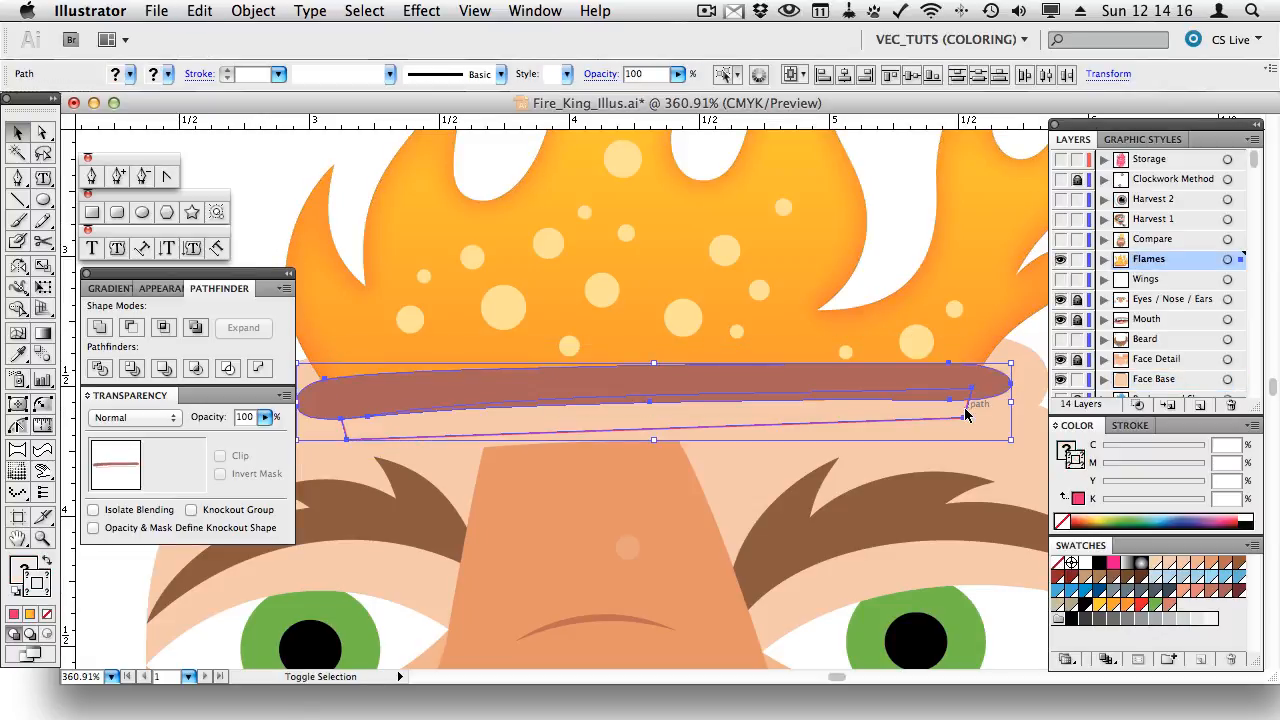
shift+click(966, 416)
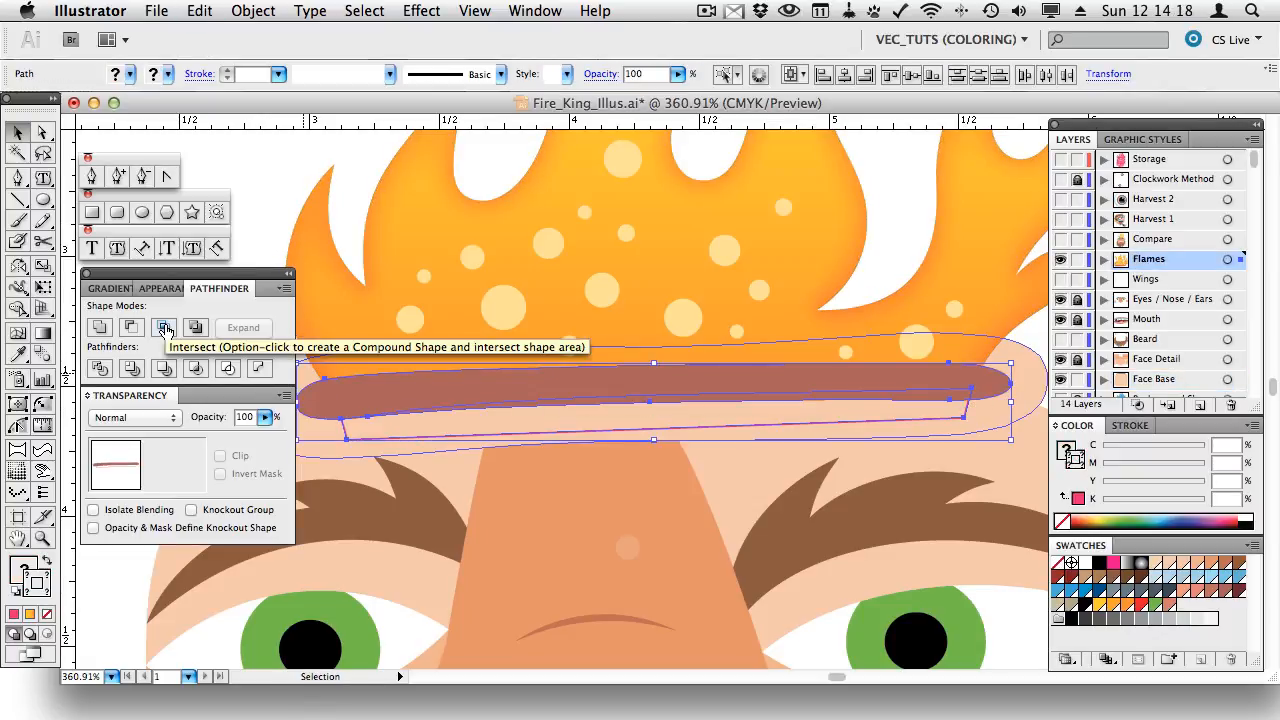
click(165, 328)
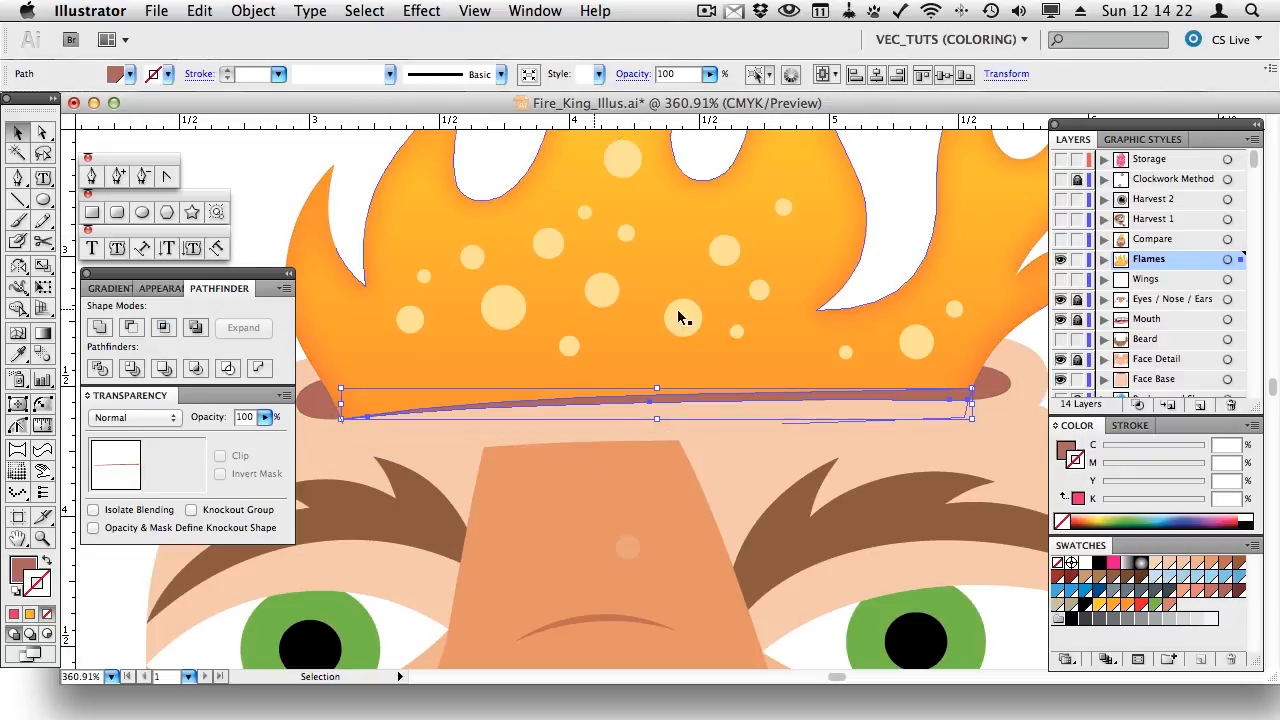
- Fill the intersected shading shape with the orange swatch C=0 M=50 Y=100 K=0 and give it no stroke
click(1115, 605)
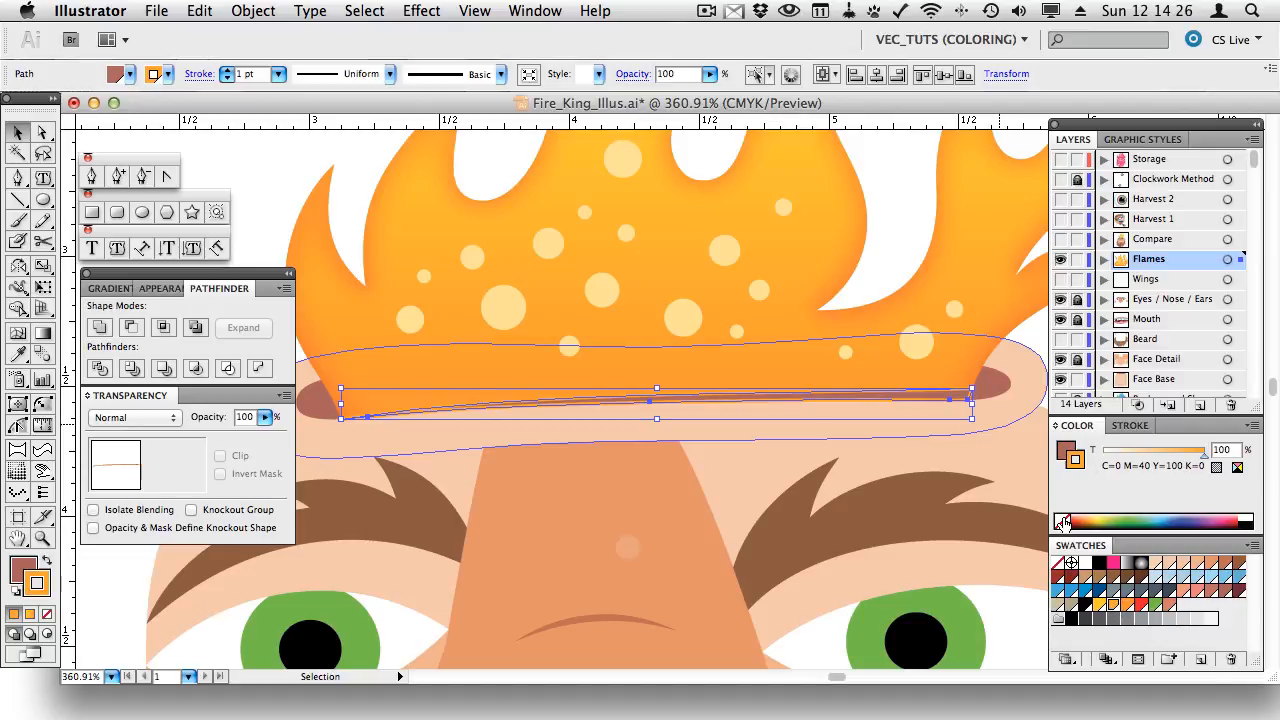
click(1062, 521)
click(1066, 452)
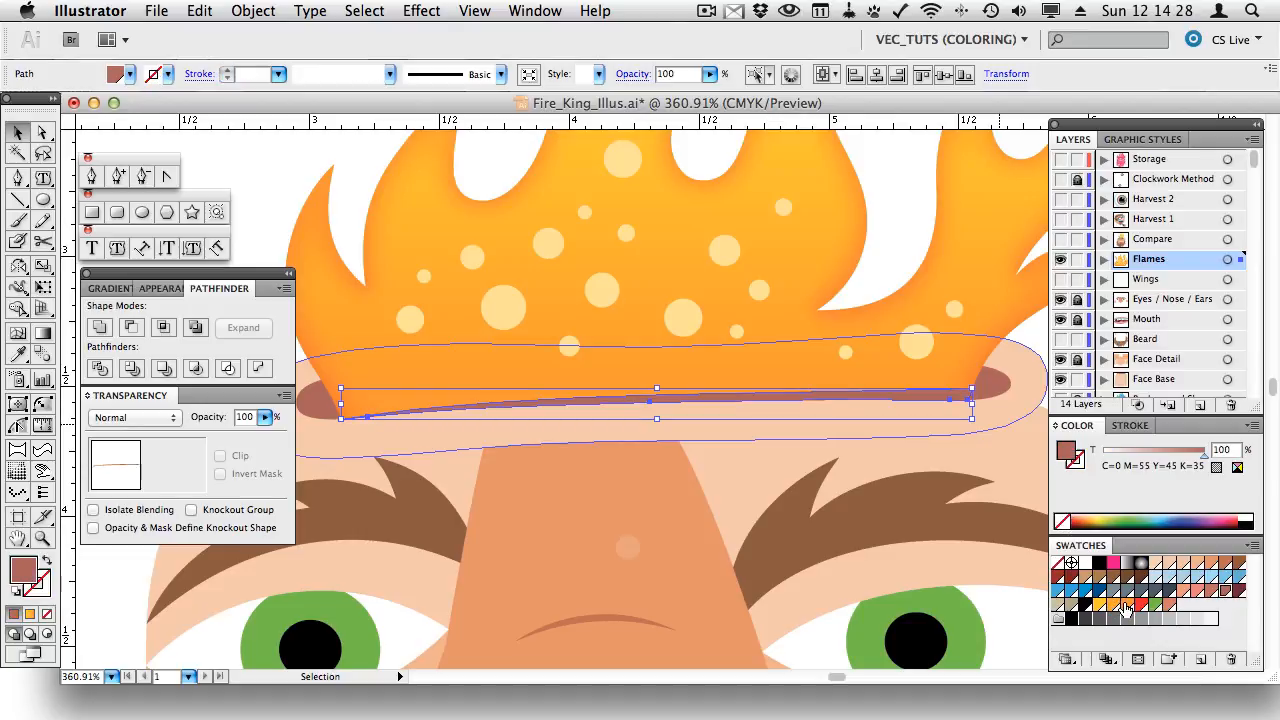
click(1127, 605)
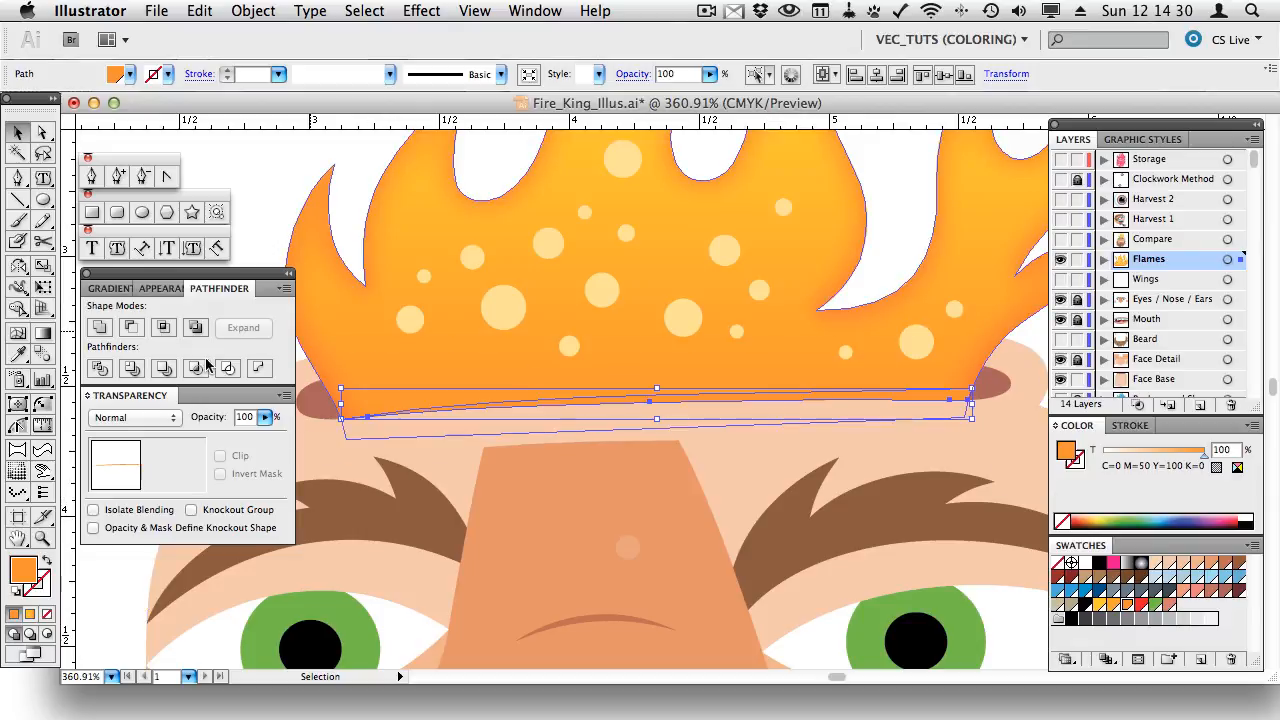
- Set the shading shape's blending mode to Multiply at 35% opacity and clear the selection
click(104, 418)
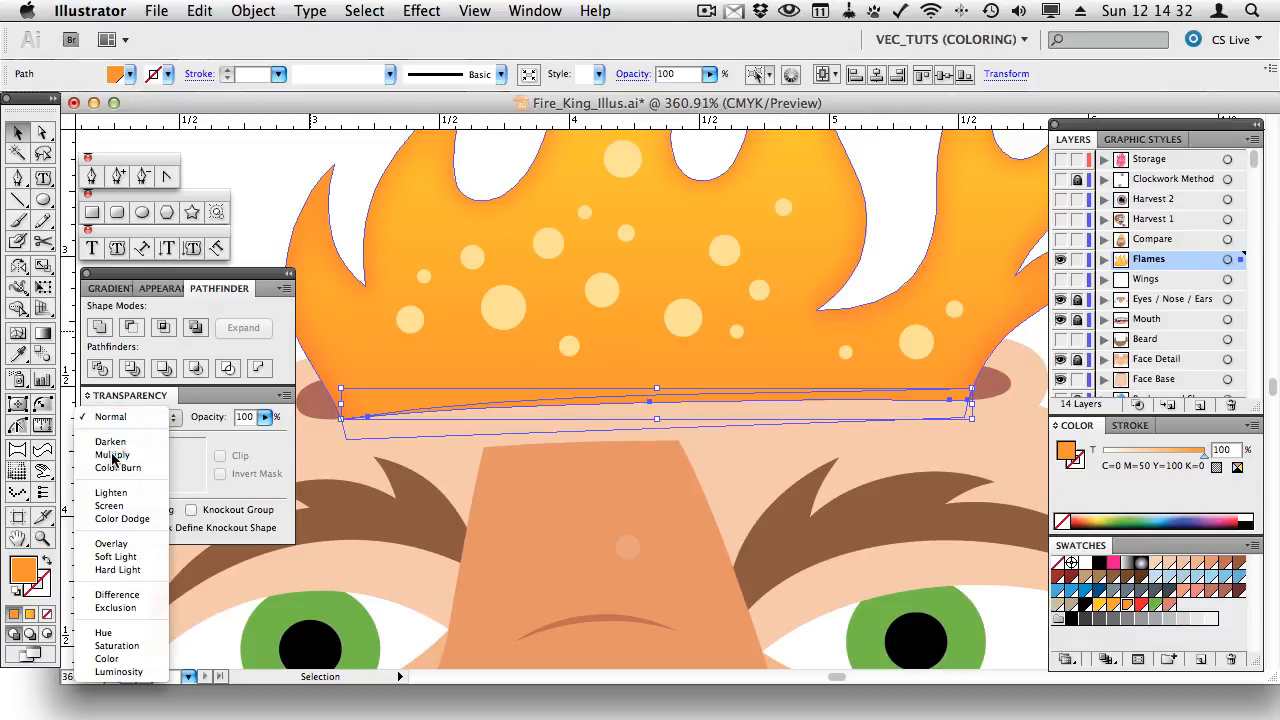
click(112, 455)
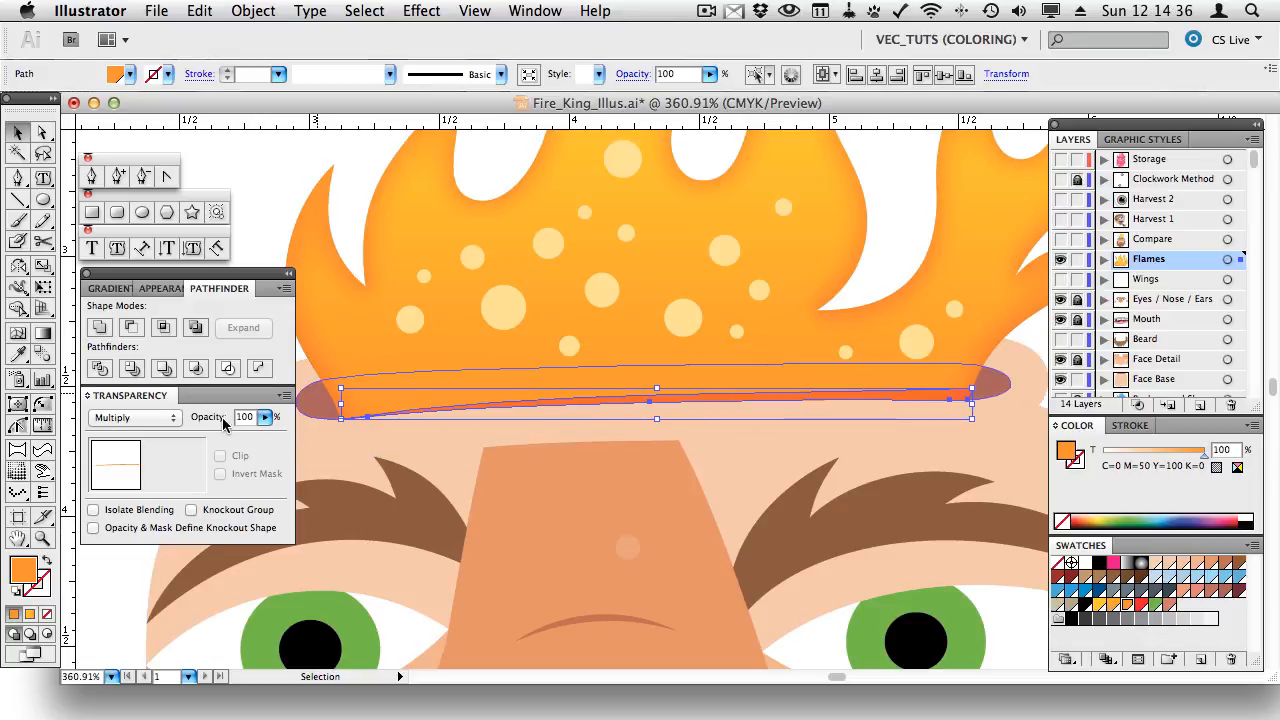
click(264, 418)
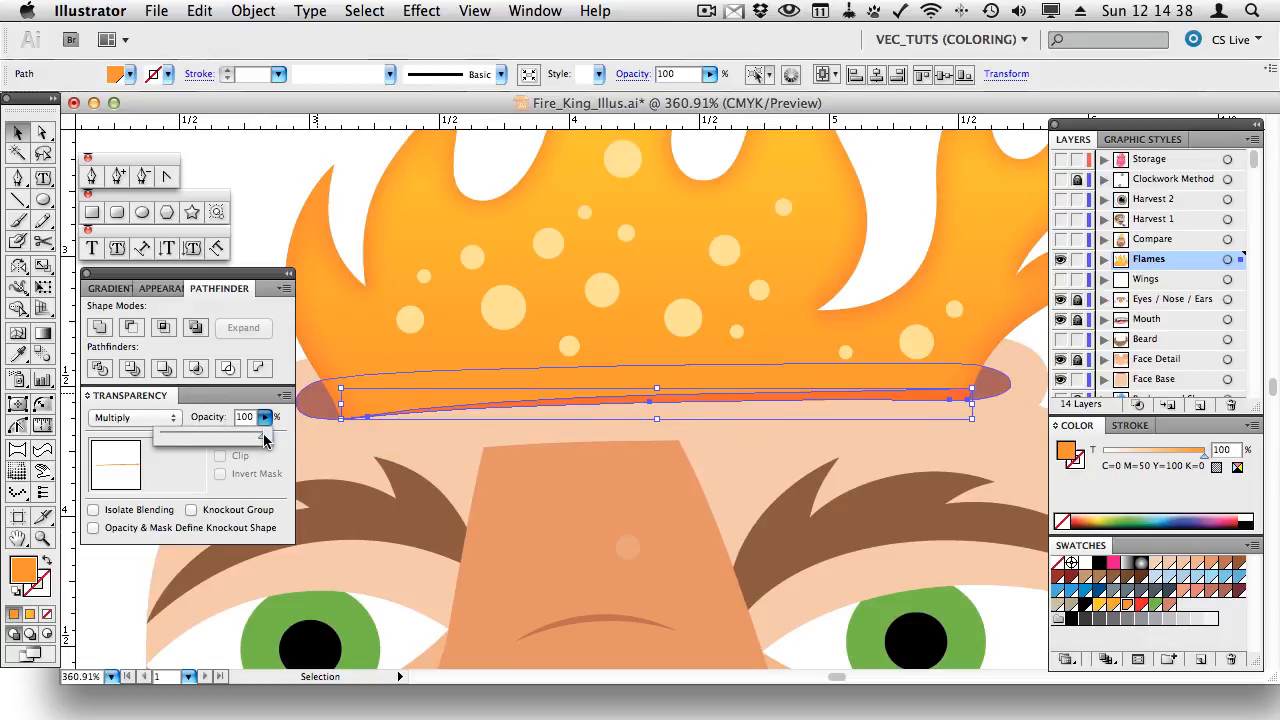
drag(265, 440, 196, 445)
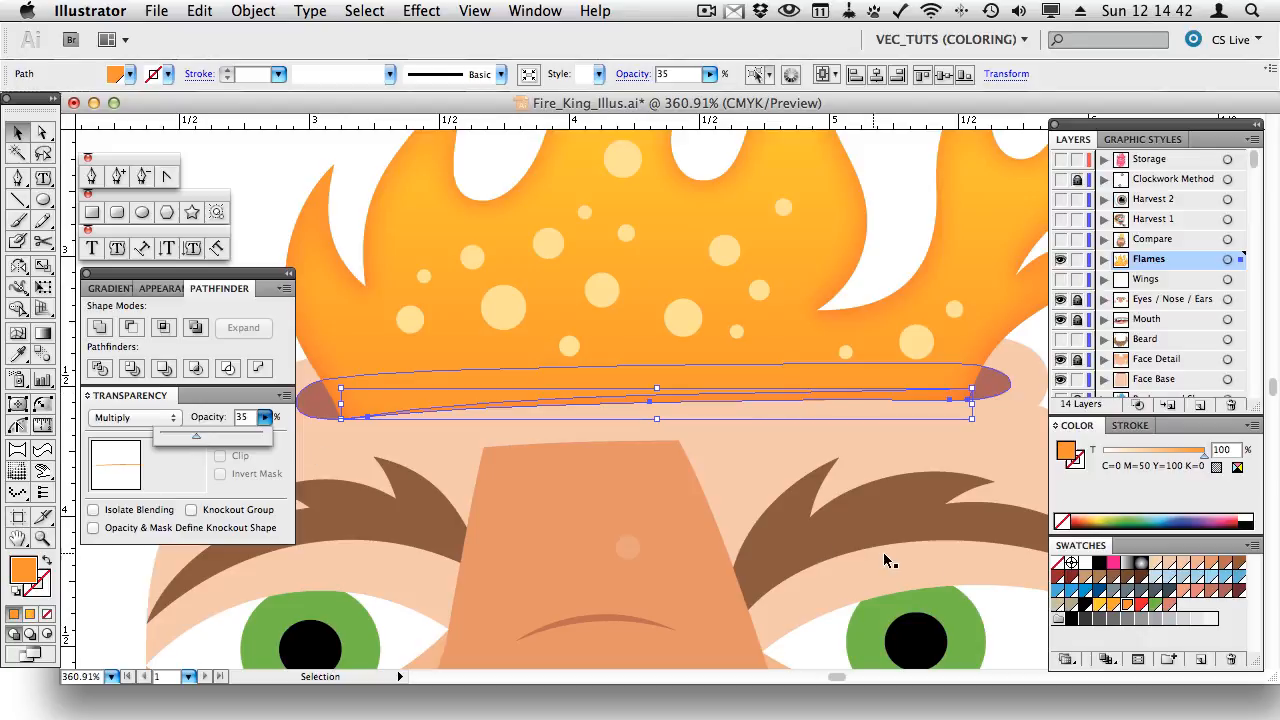
click(906, 244)
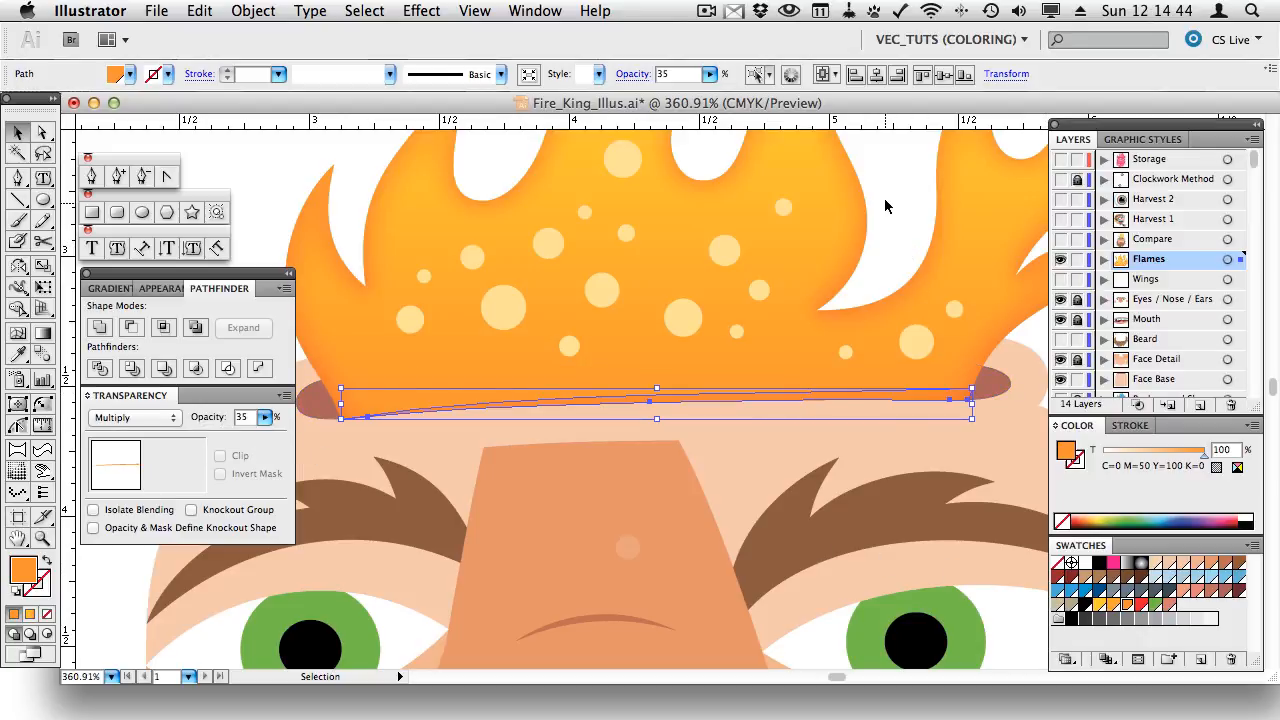
click(236, 155)
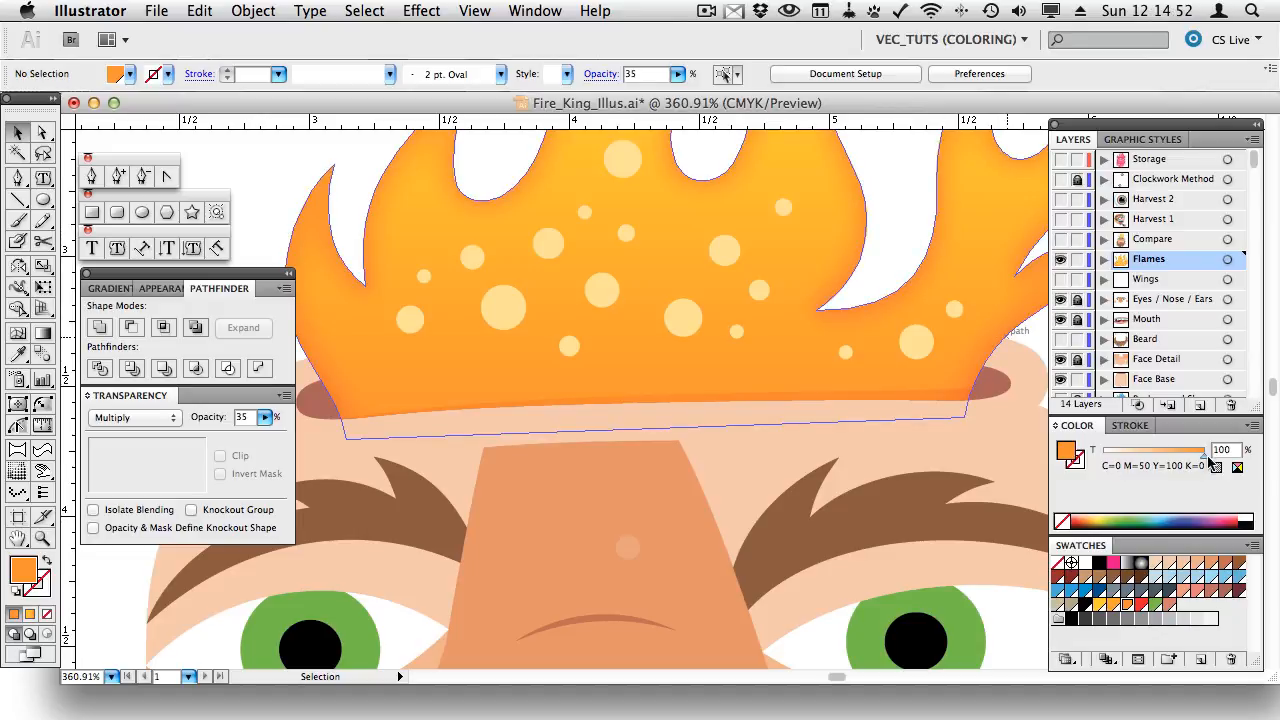
- Mix a darker orange, C=0 M=55 Y=100 K=10, from the current fill colour and save it as a new swatch
click(1237, 467)
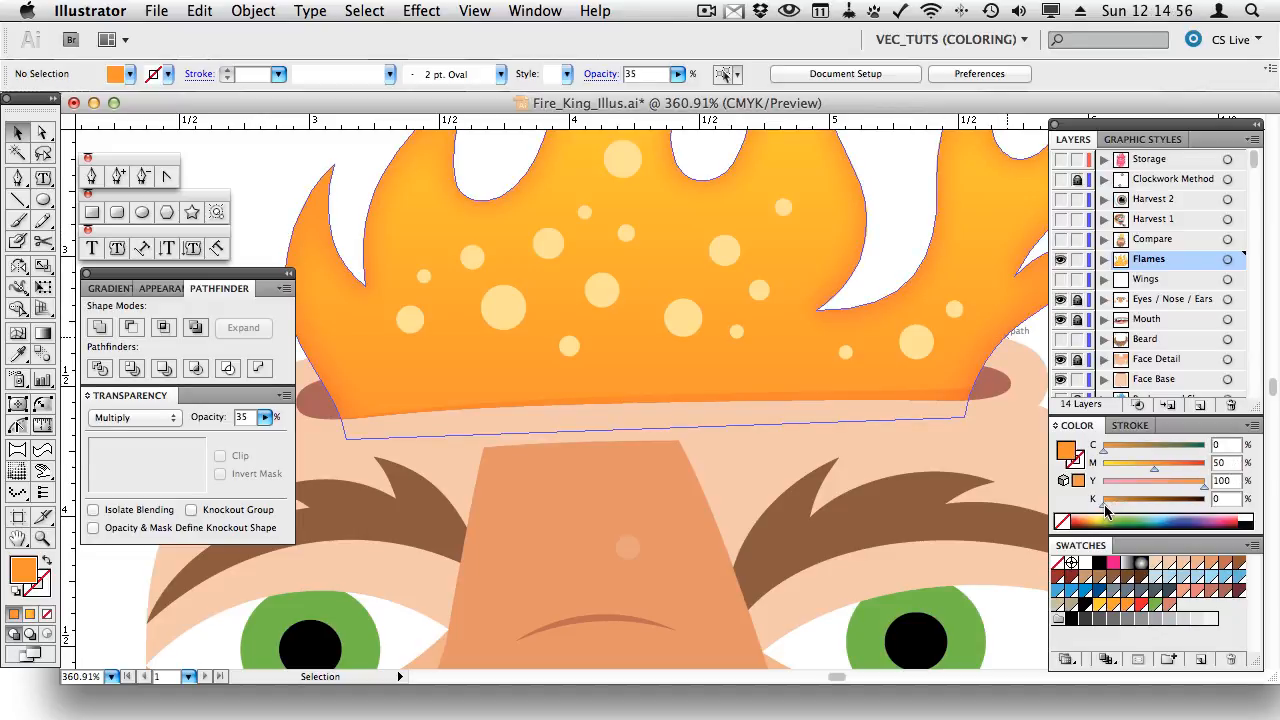
drag(1106, 510, 1108, 512)
drag(1108, 505, 1112, 506)
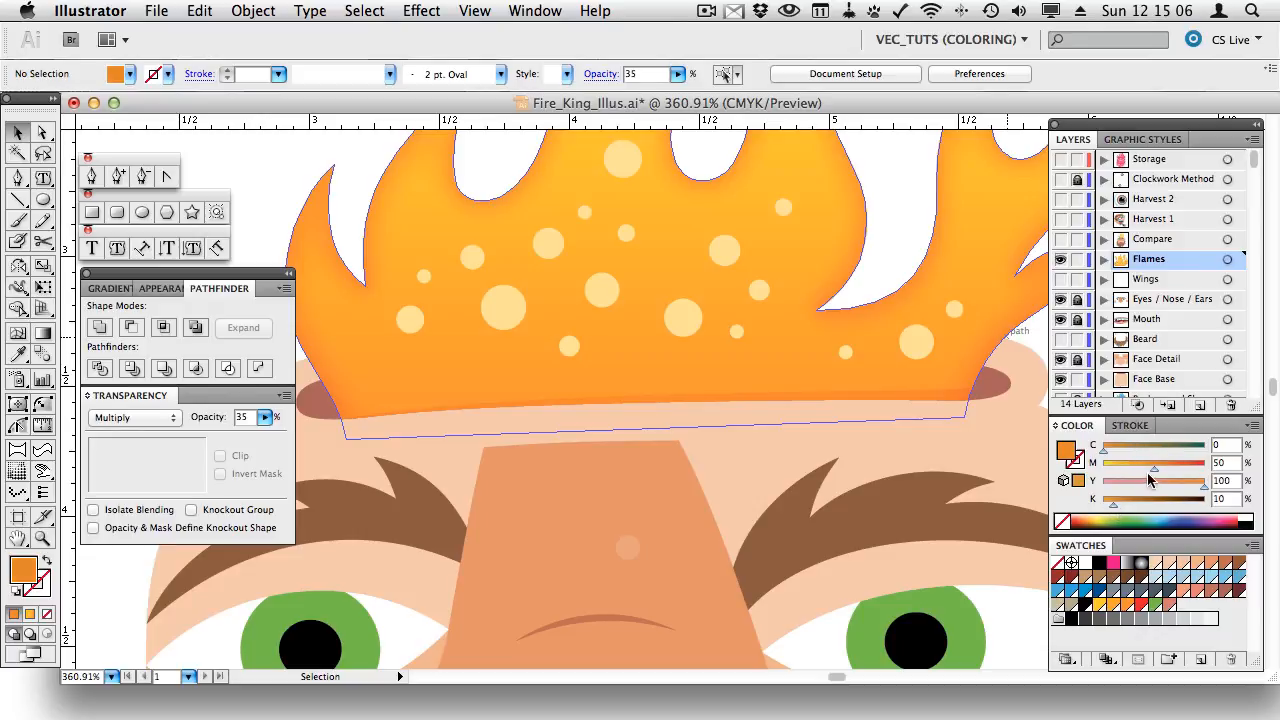
drag(1154, 468, 1160, 472)
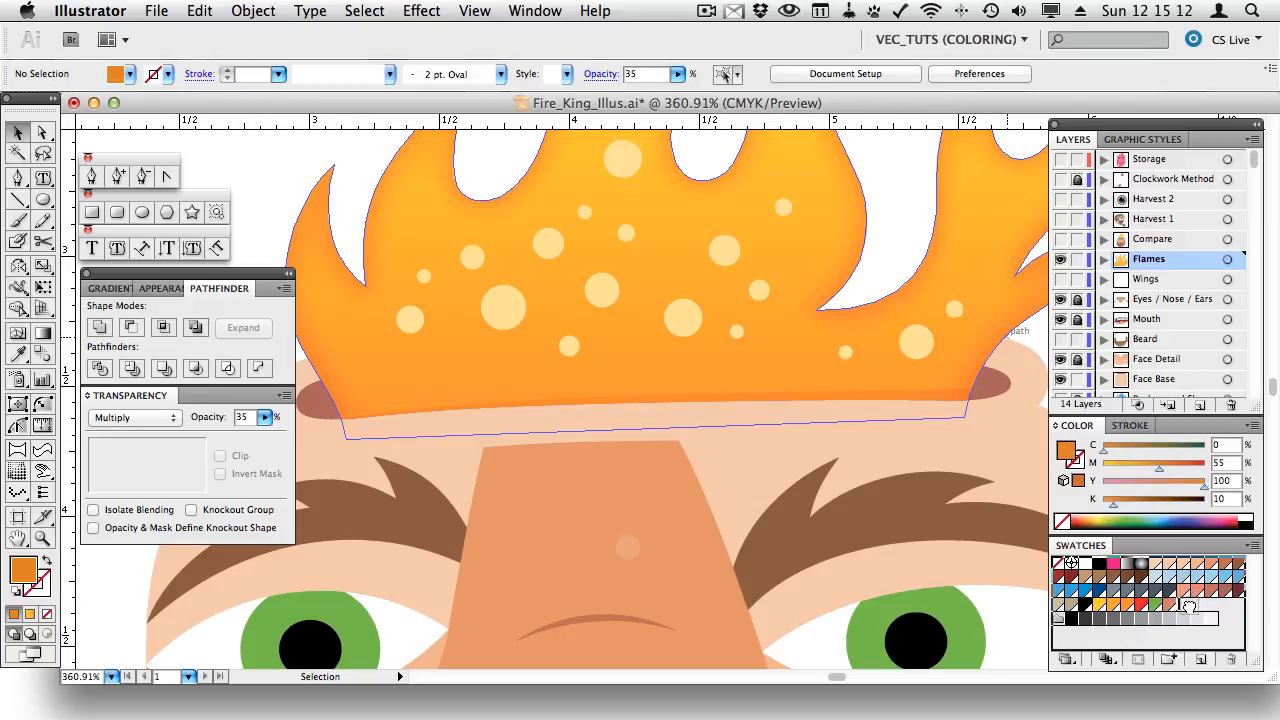
drag(1189, 607, 1185, 605)
- Make the new darker orange swatch global and fill the shading shape along the flame's base with it
double_click(1183, 604)
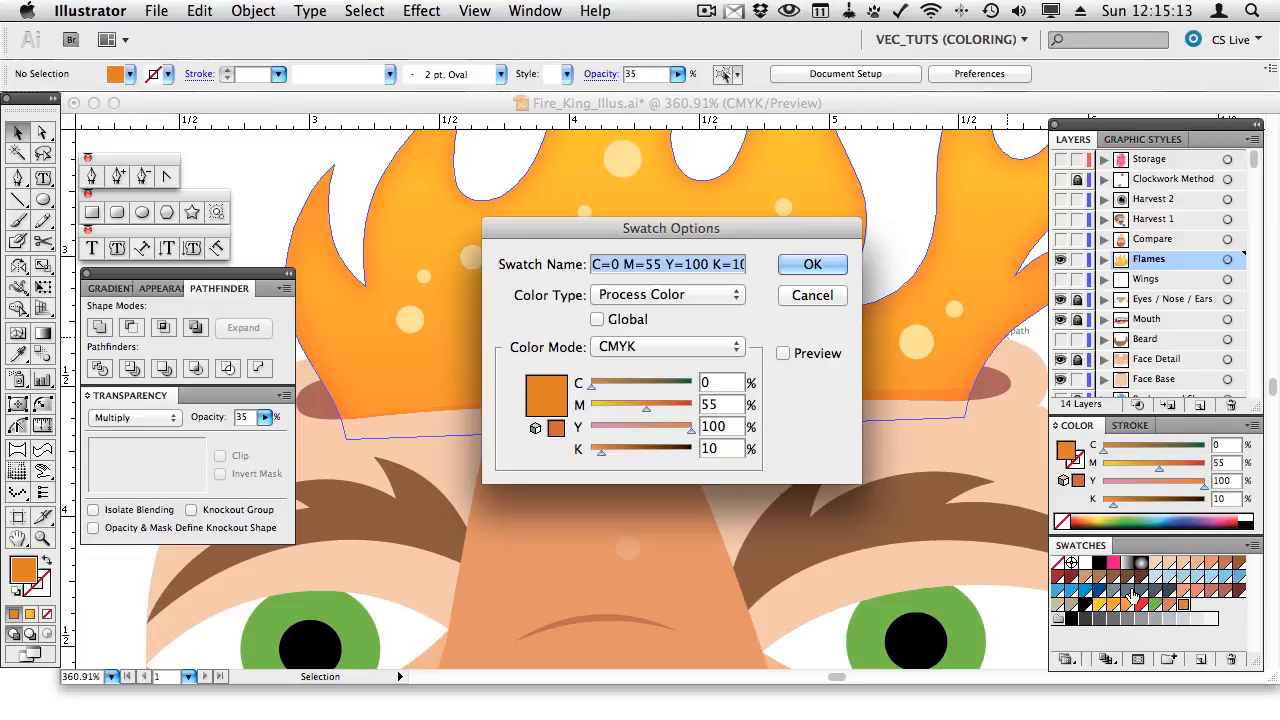
click(636, 319)
click(813, 266)
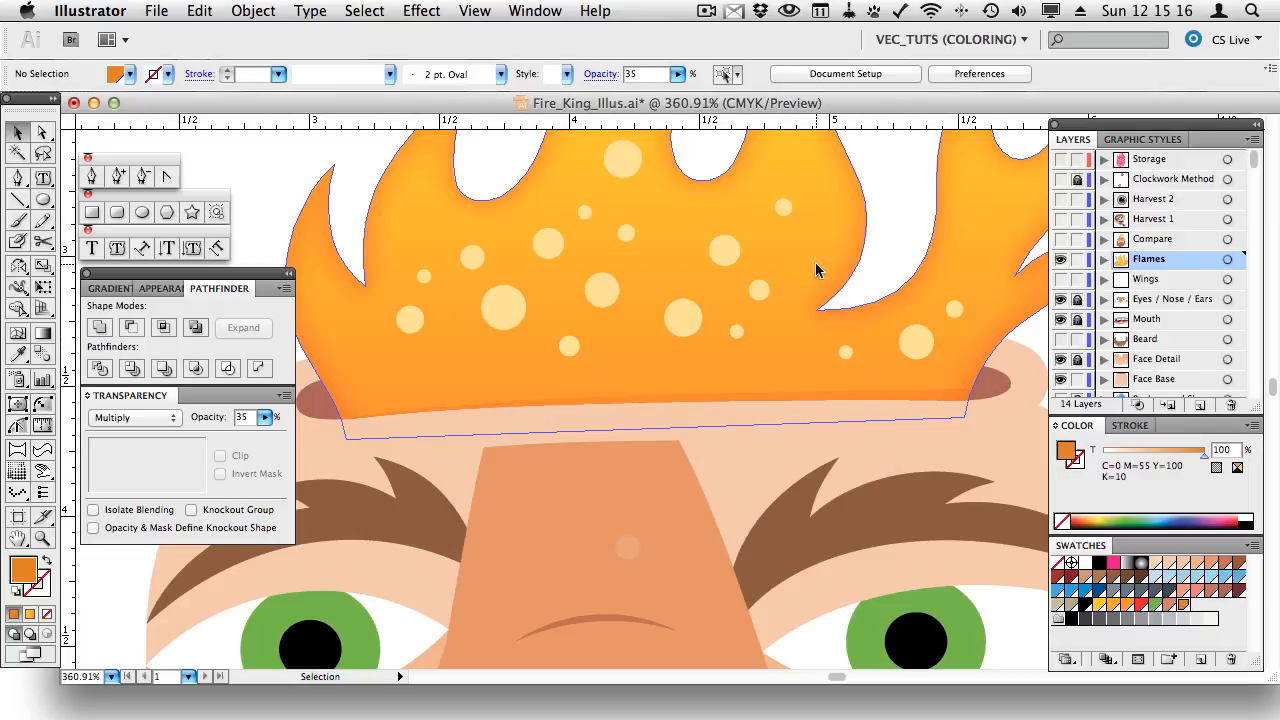
click(866, 402)
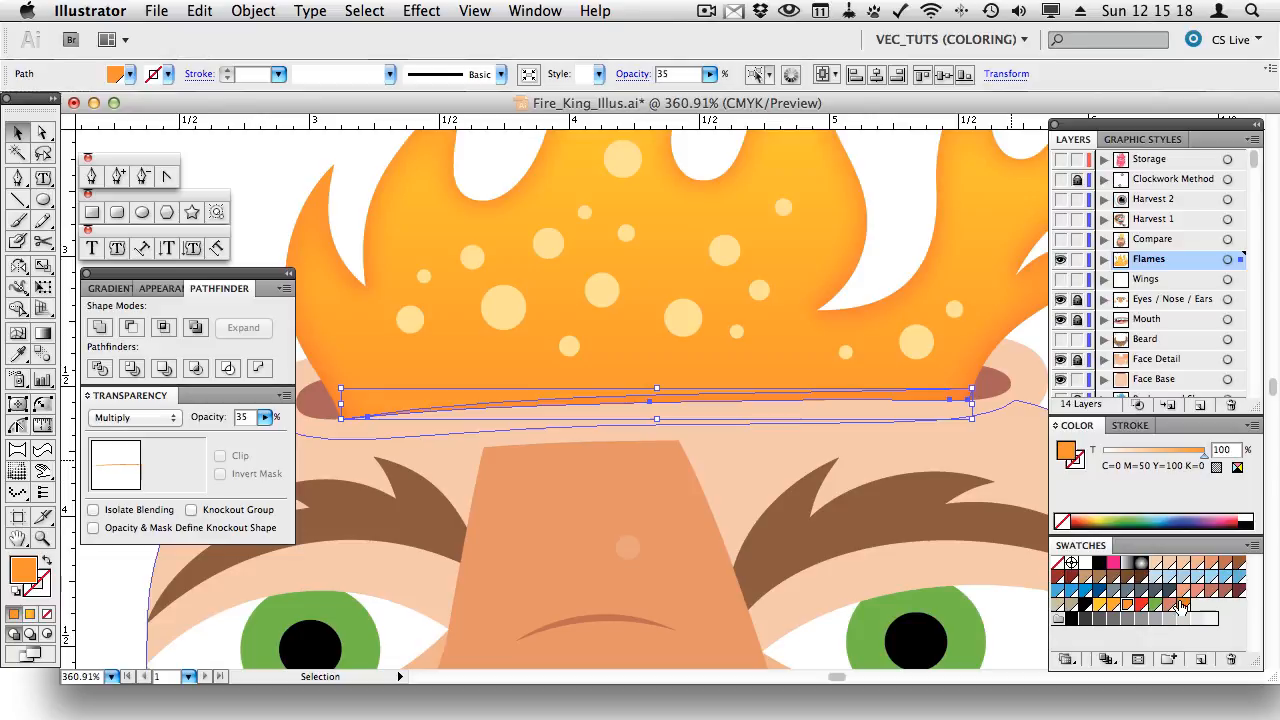
click(896, 247)
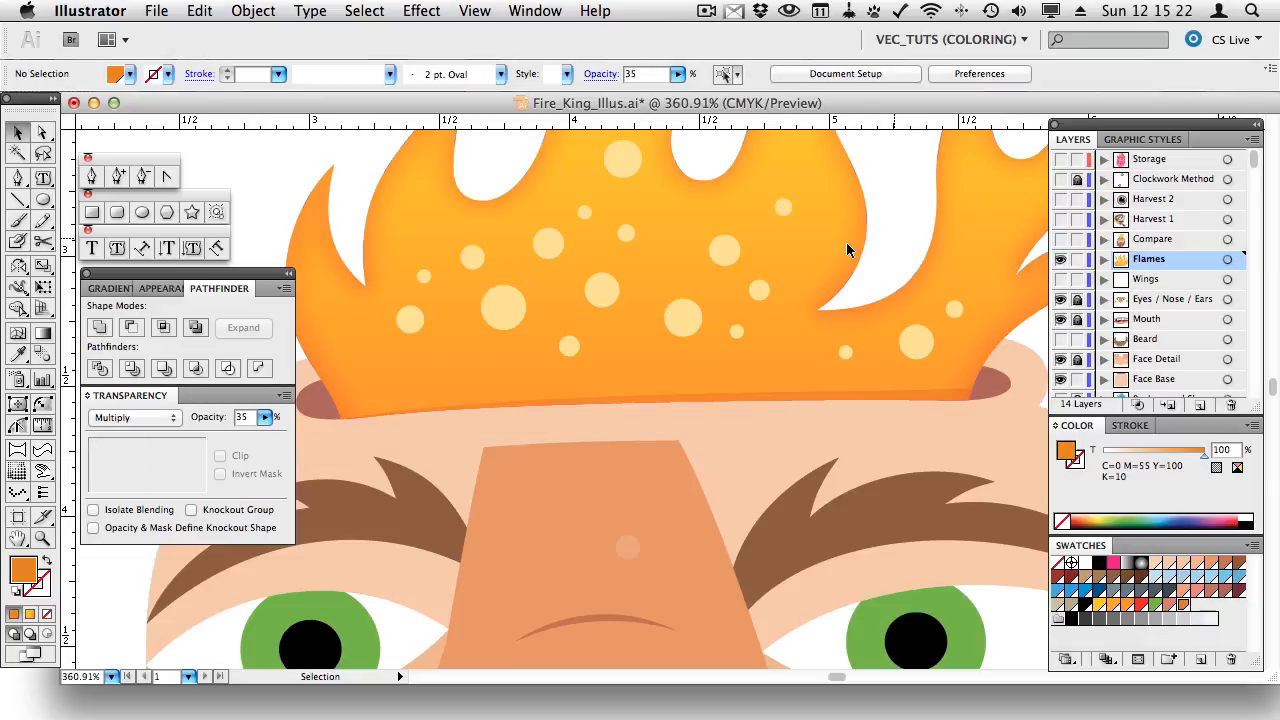
- Try the mouth interior's gradient, sampled with the Eyedropper, and the dark red C=10 M=80 Y=45 K=60 as the head opening's fill
key(z)
alt+click(710, 400)
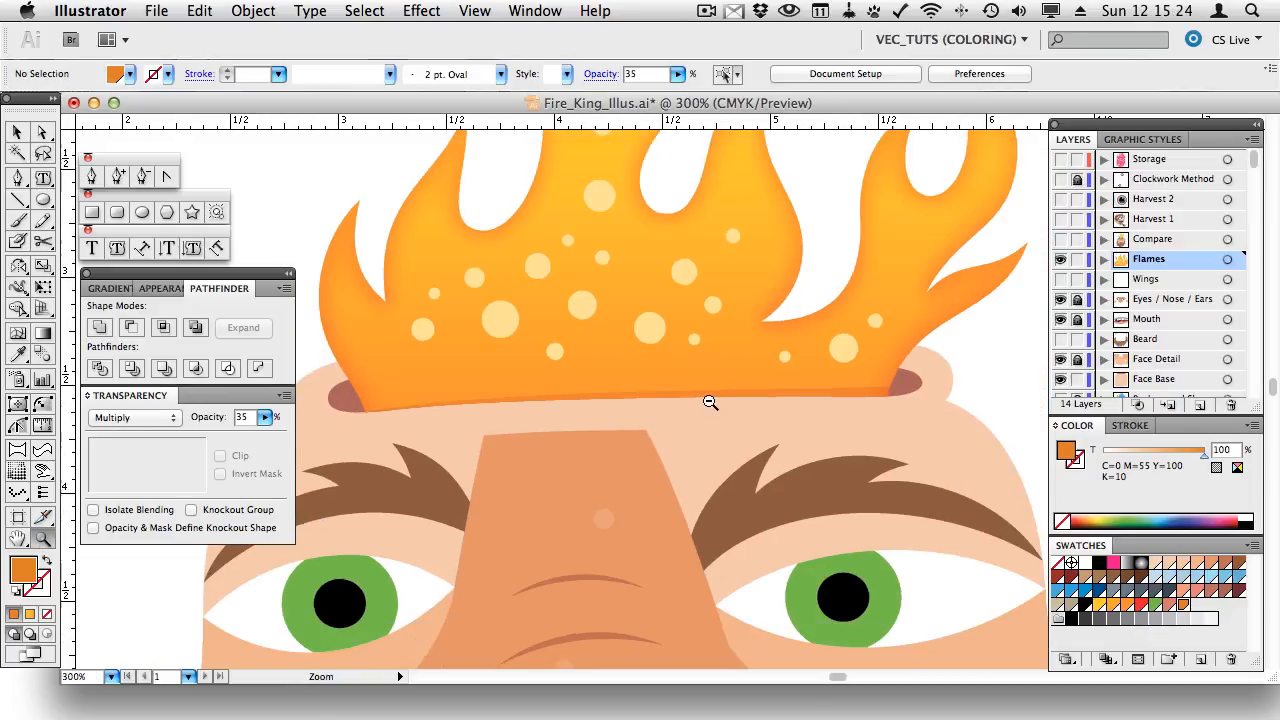
alt+click(658, 368)
alt+click(674, 366)
scroll(706, 320, left, 3)
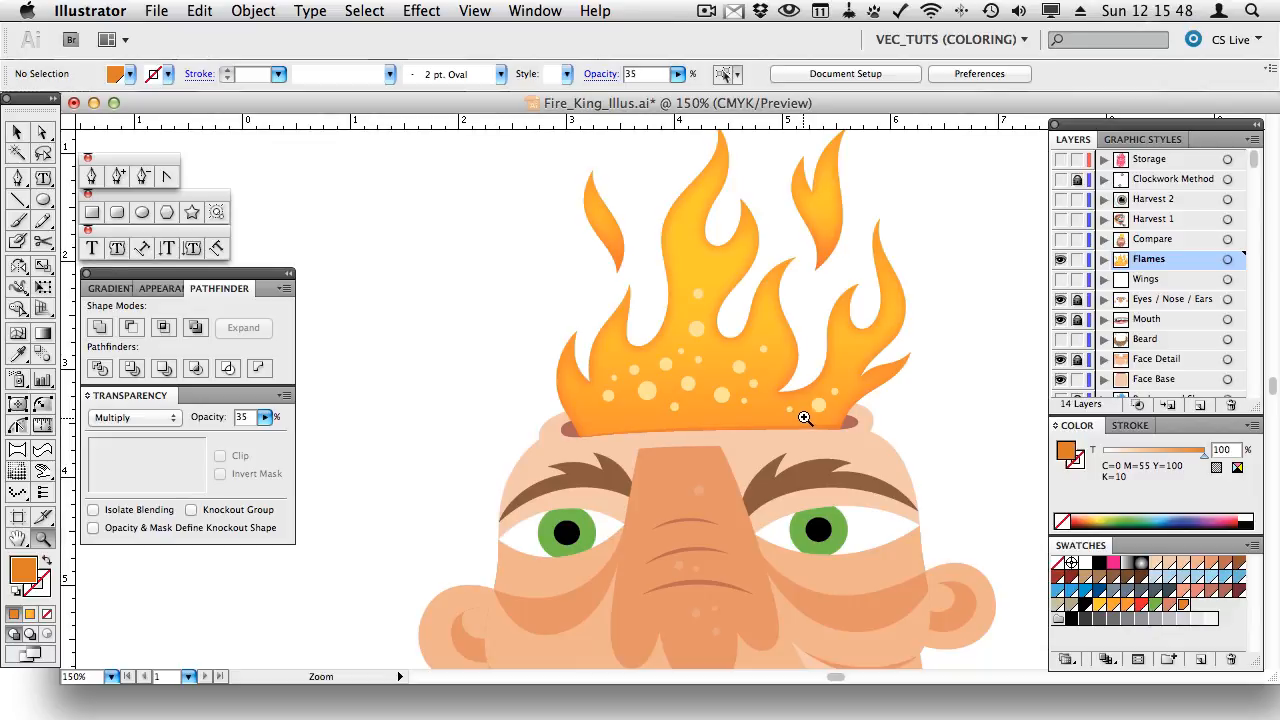
drag(809, 457, 777, 305)
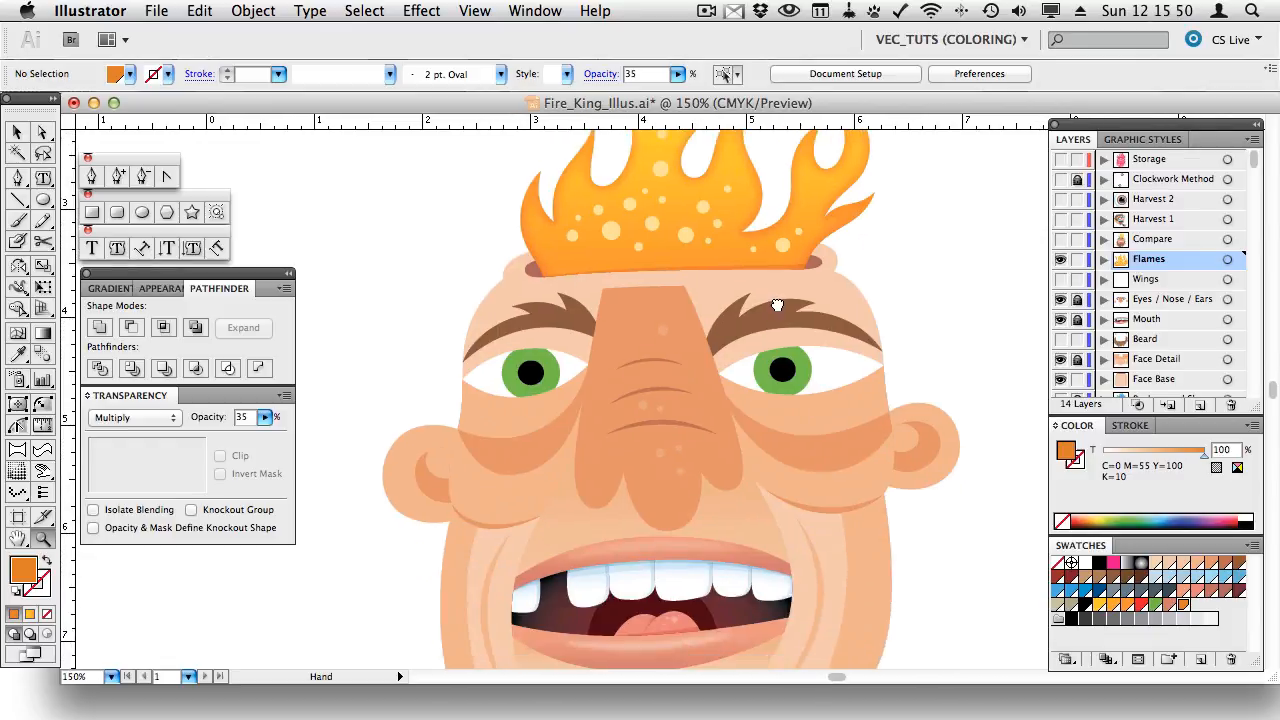
key(space)
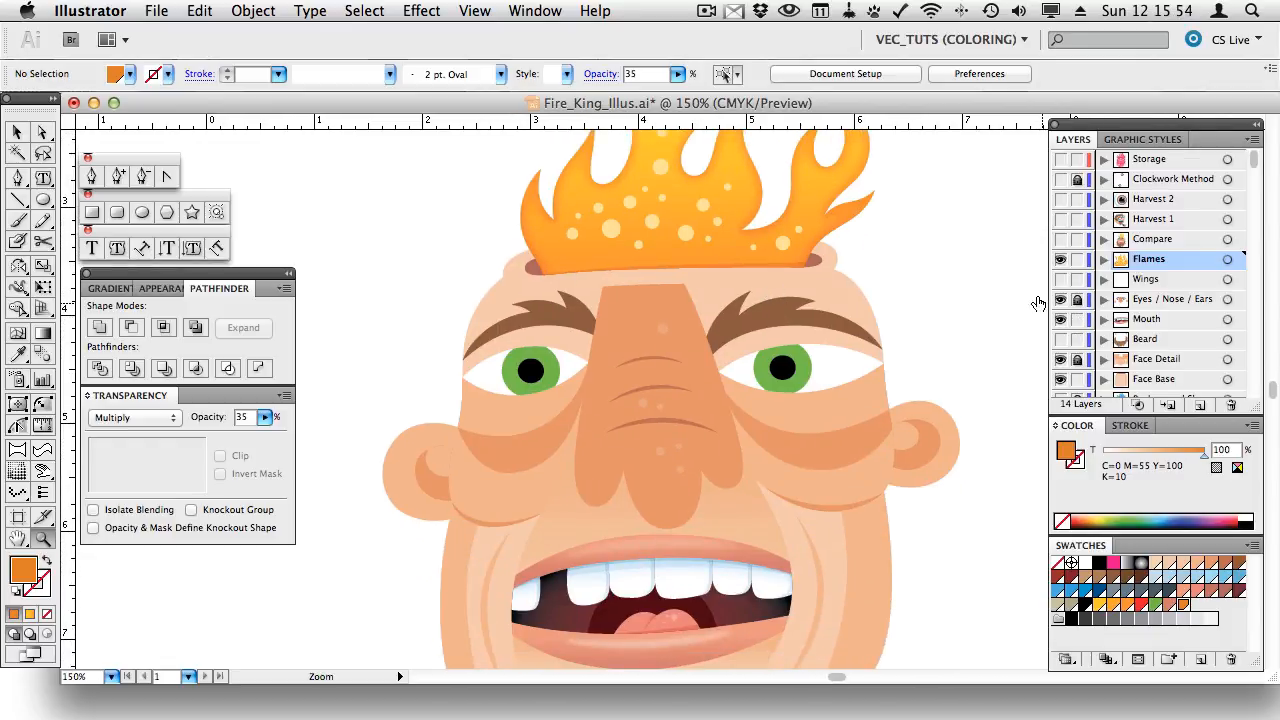
super+click(813, 257)
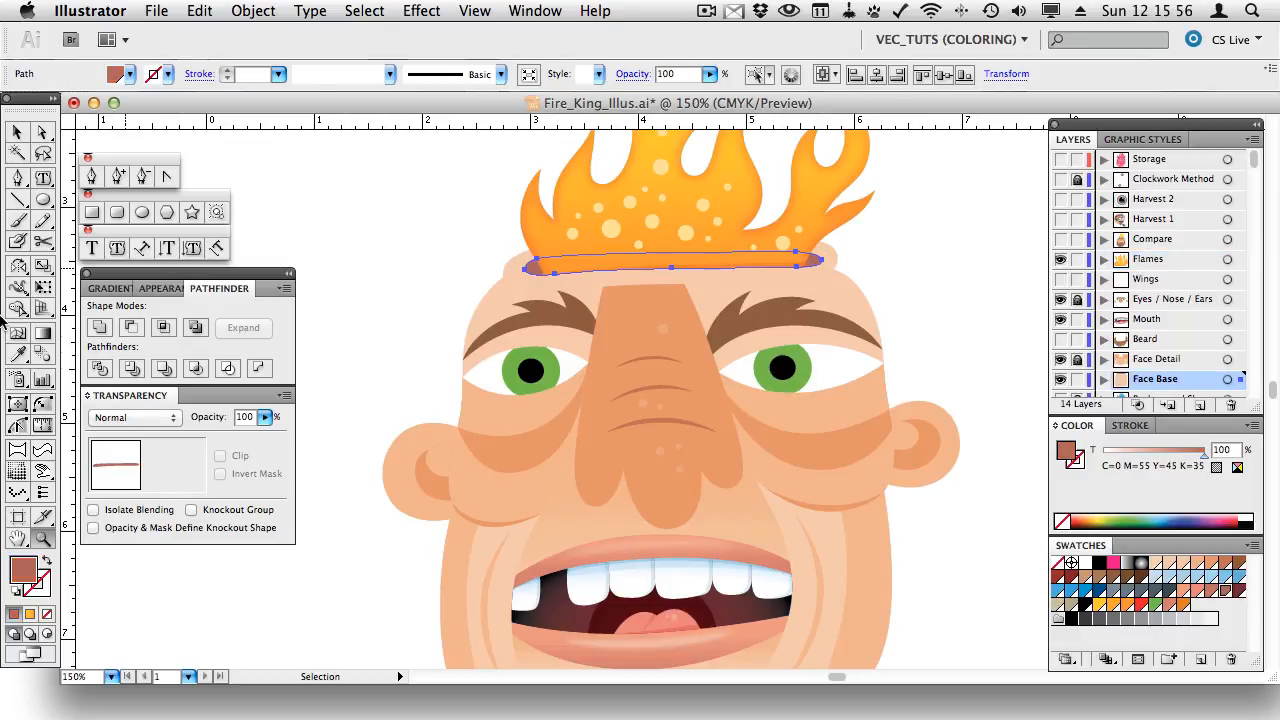
click(18, 354)
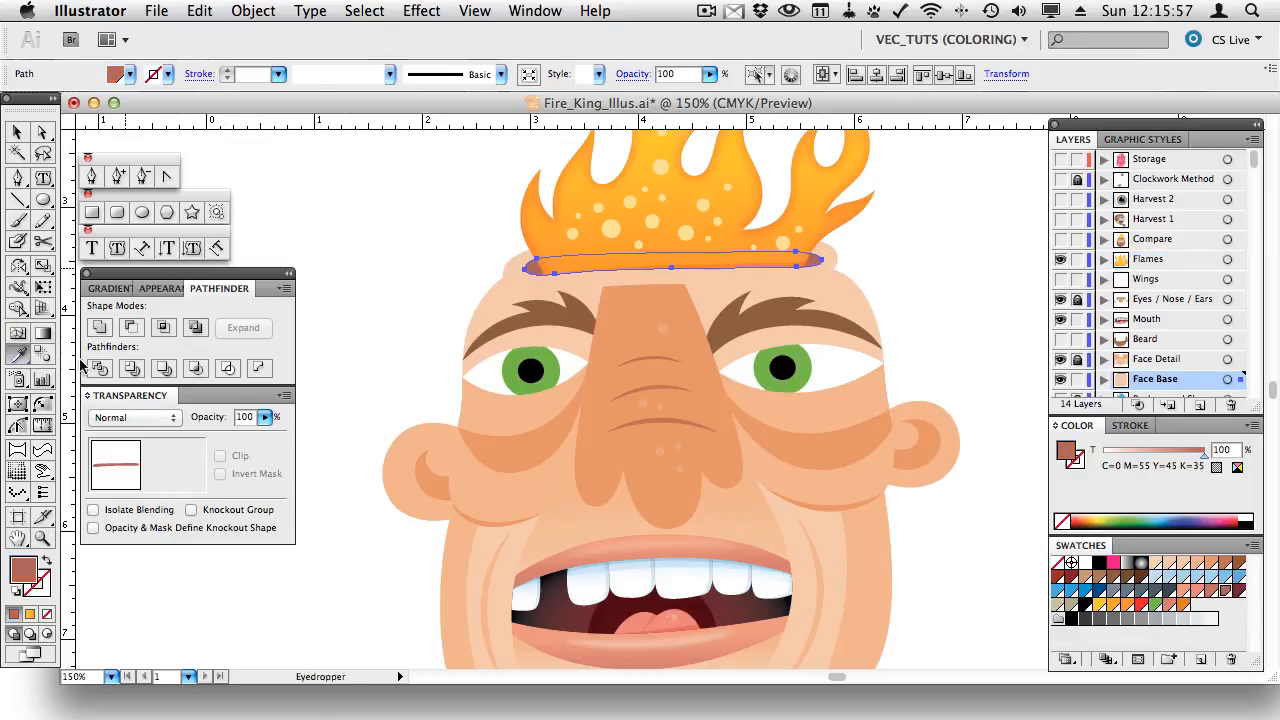
click(745, 597)
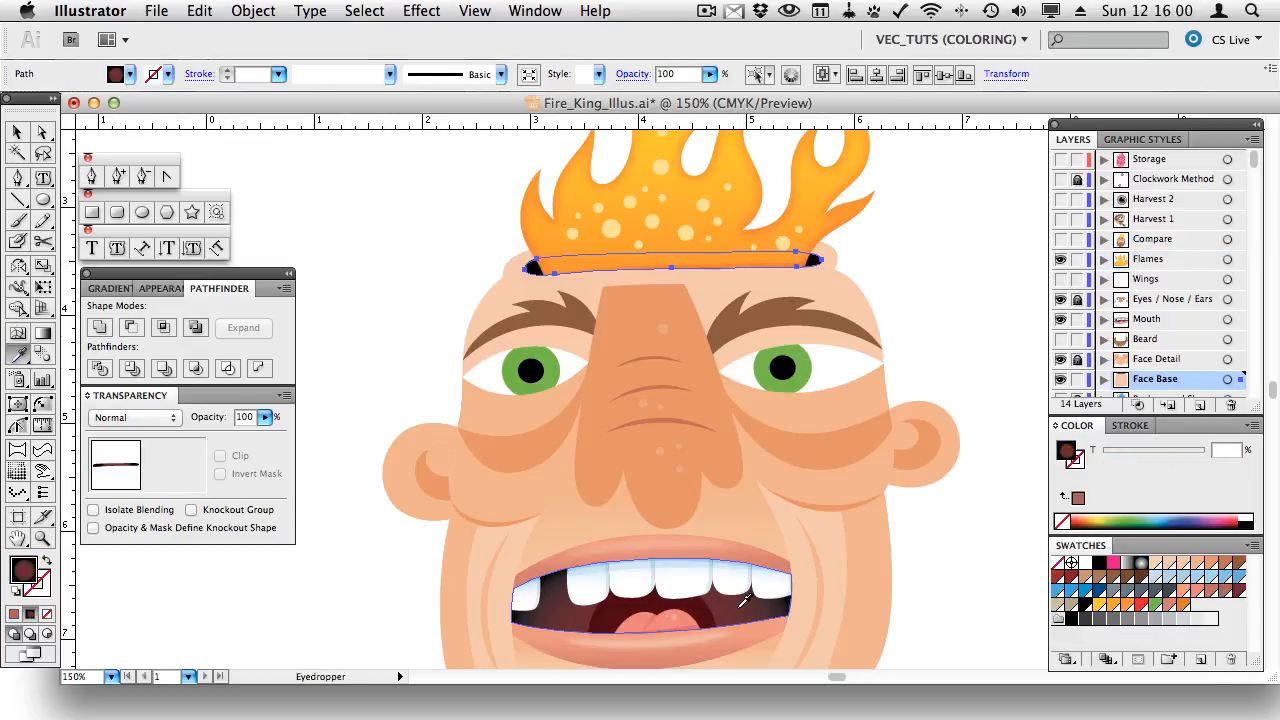
click(1237, 592)
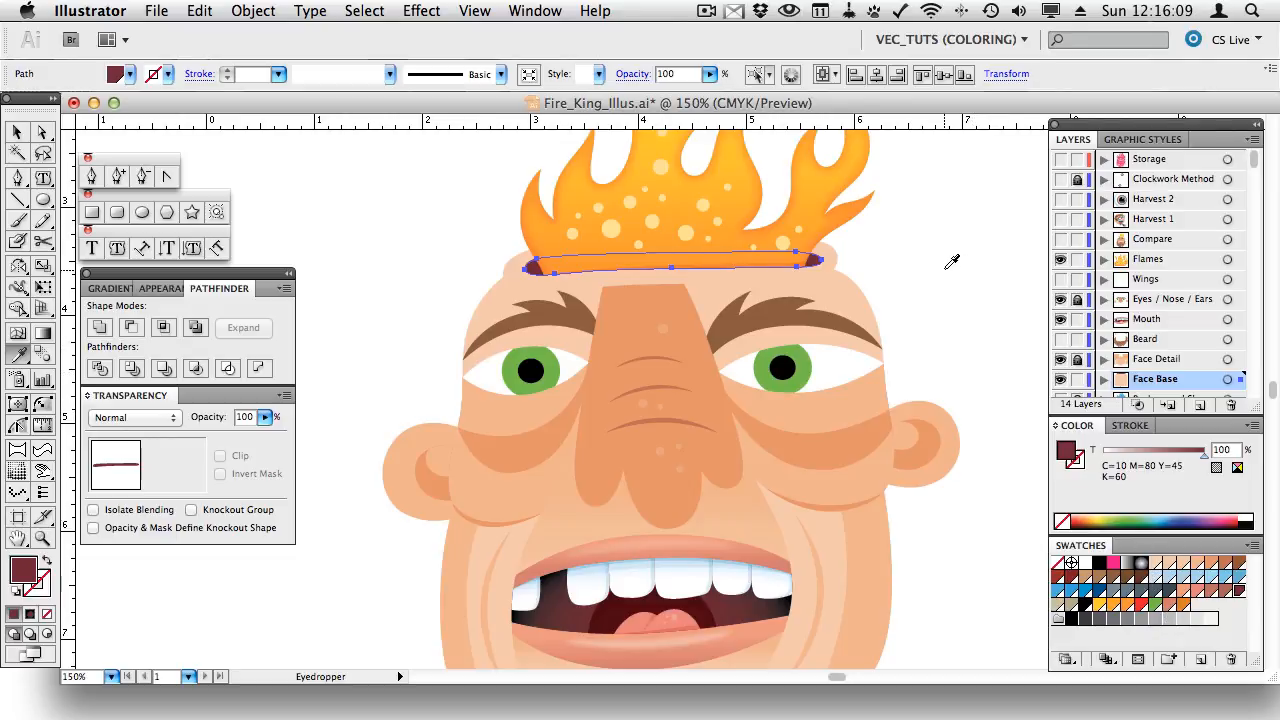
- Fill the head opening with a linear gradient from orange C=0 M=50 Y=100 K=0 to dark red C=10 M=80 Y=45 K=60
click(1127, 565)
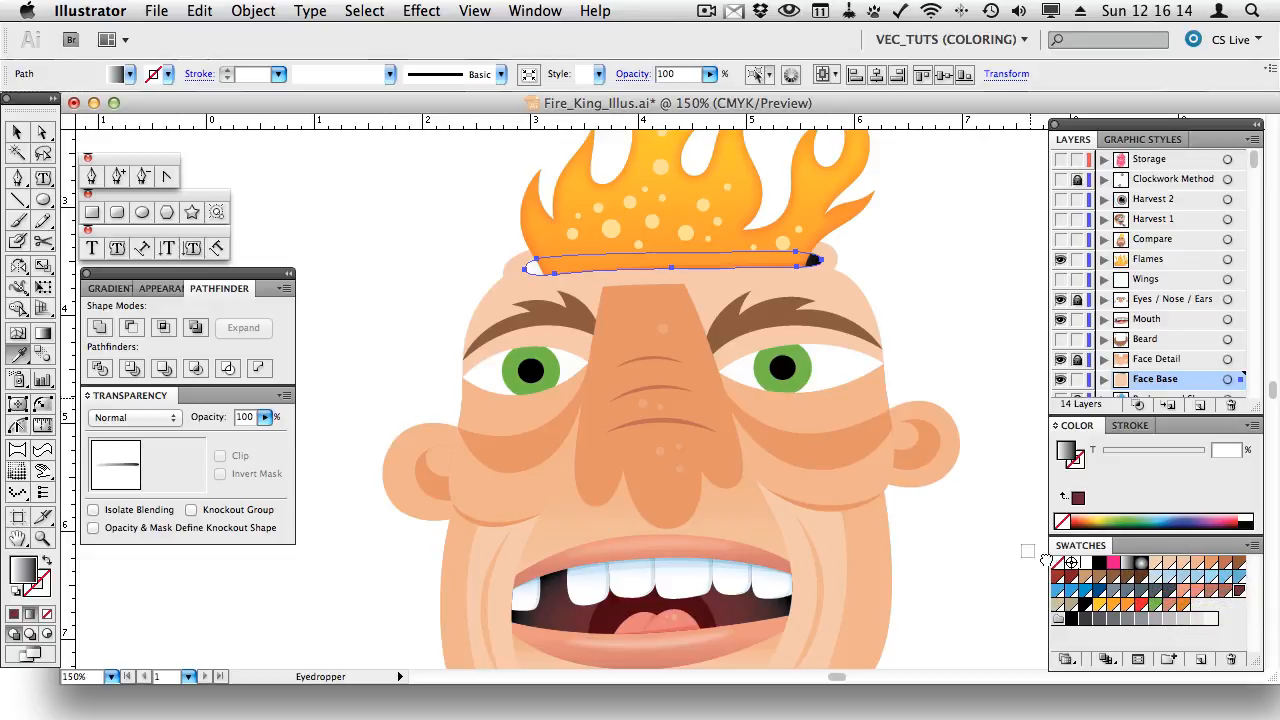
click(112, 288)
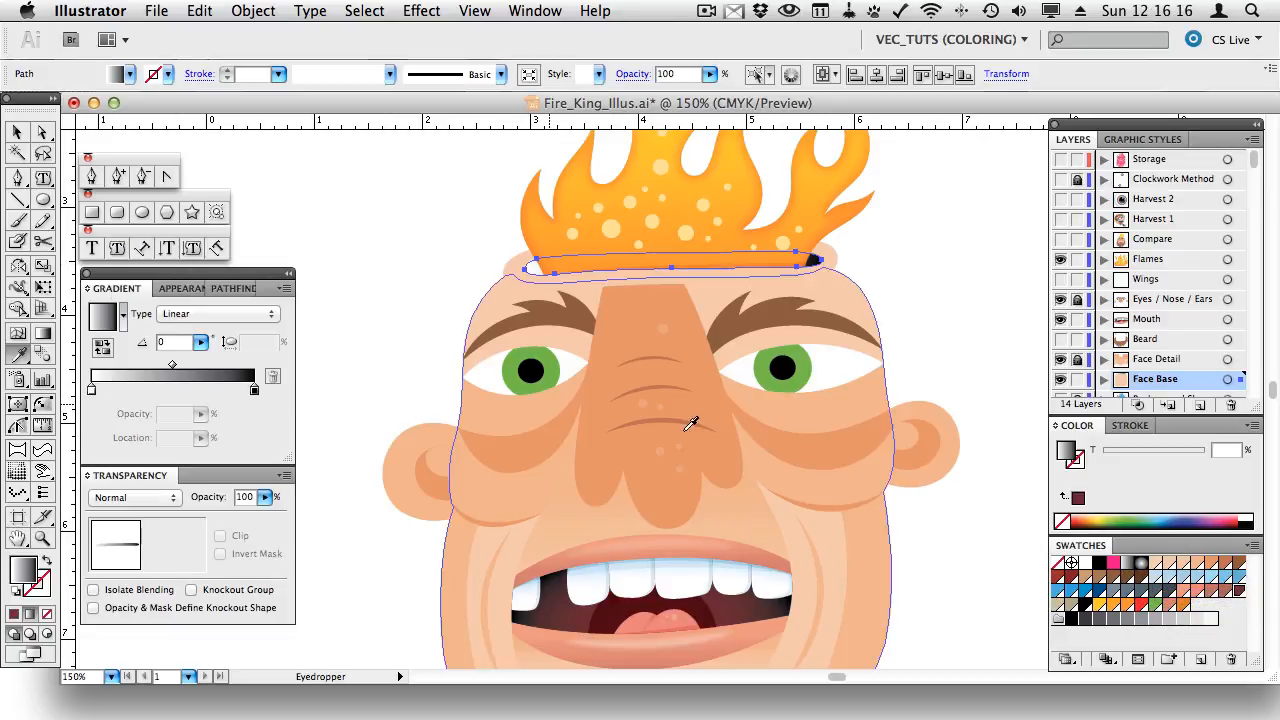
drag(1245, 596, 254, 390)
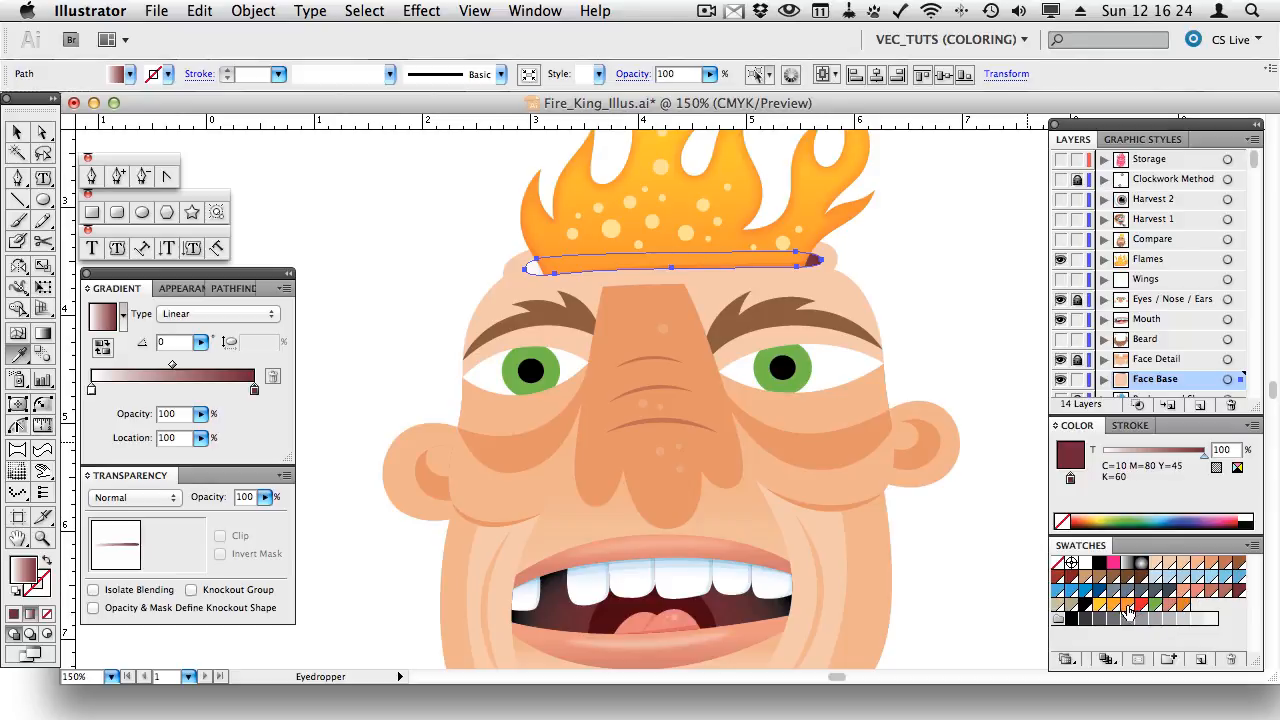
drag(1126, 606, 91, 390)
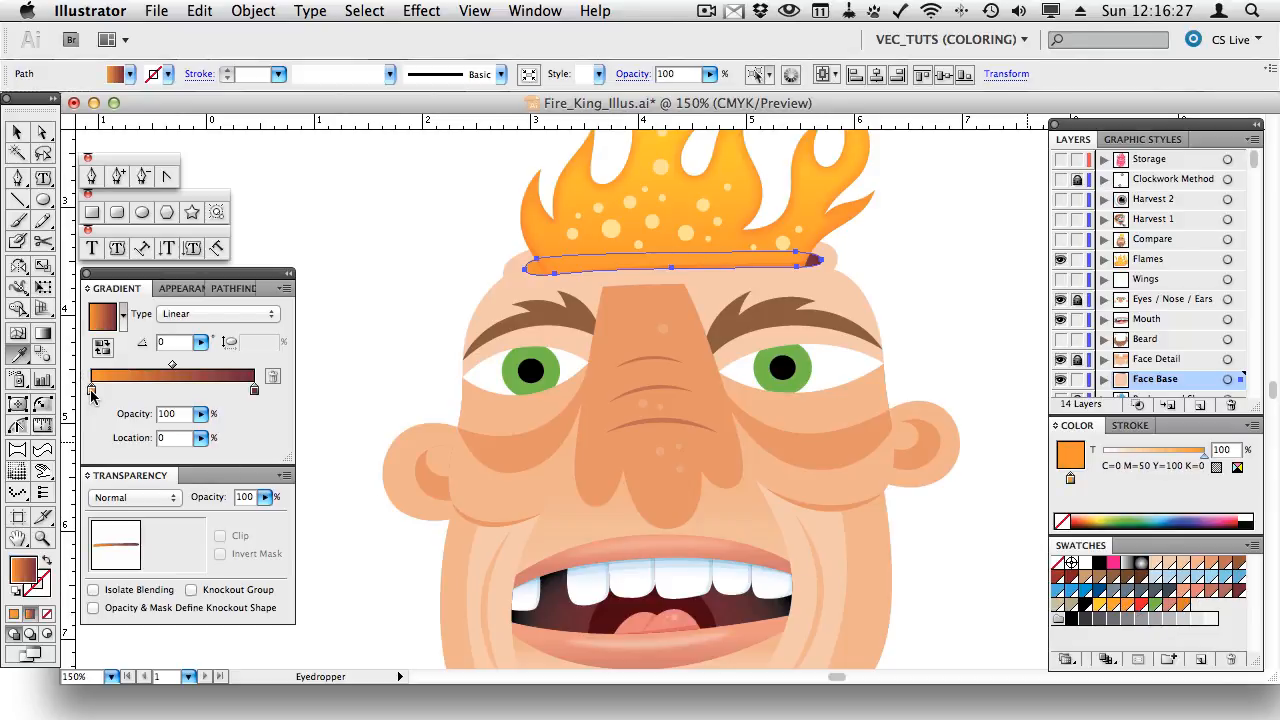
- Redirect the head opening's gradient to run upward at 91.16° from orange below to dark red above, then clear the selection
click(42, 333)
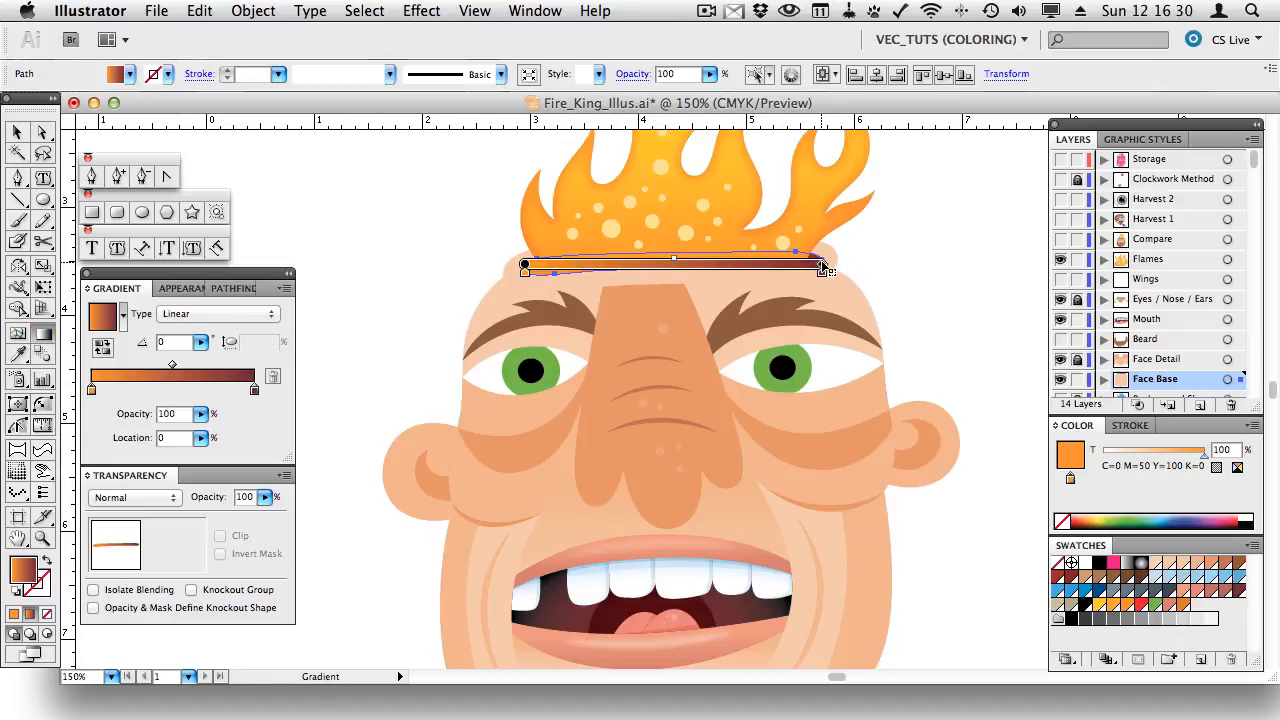
mouse_move(821, 263)
mouse_down()
mouse_move(551, 264)
mouse_move(524, 242)
mouse_move(674, 251)
mouse_move(548, 277)
mouse_move(674, 281)
mouse_up()
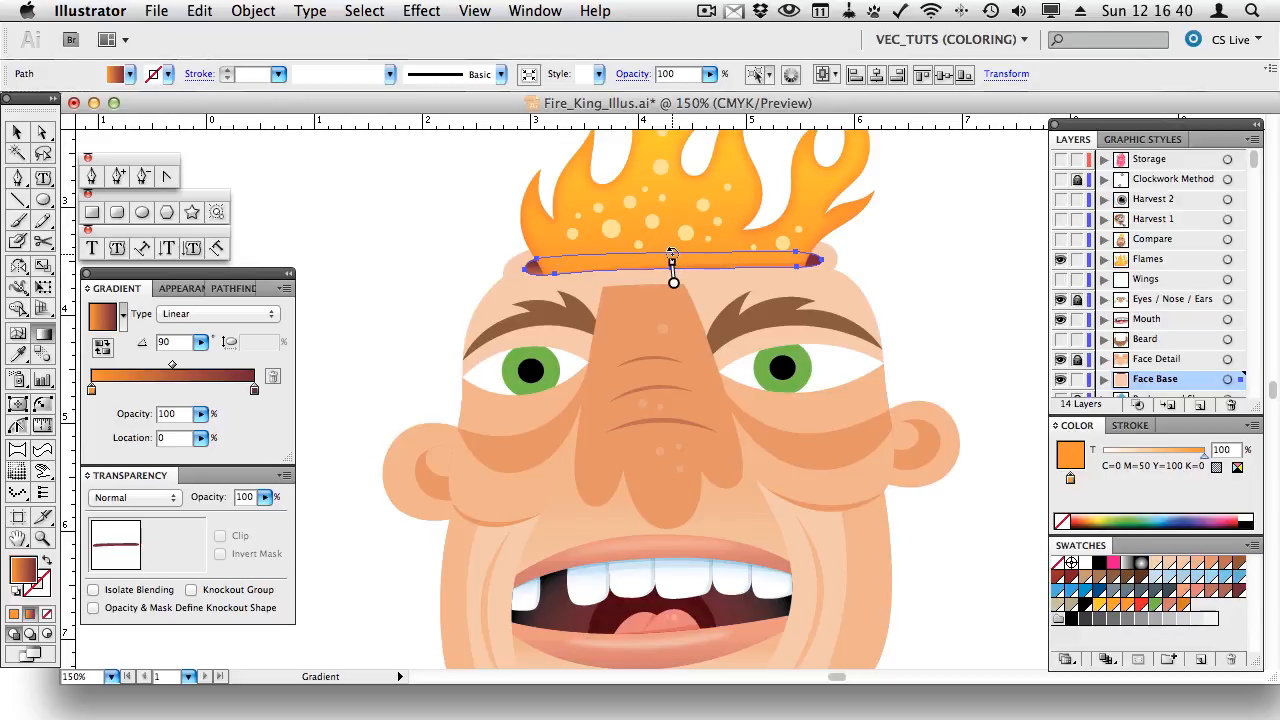
drag(674, 252, 673, 252)
super+click(876, 238)
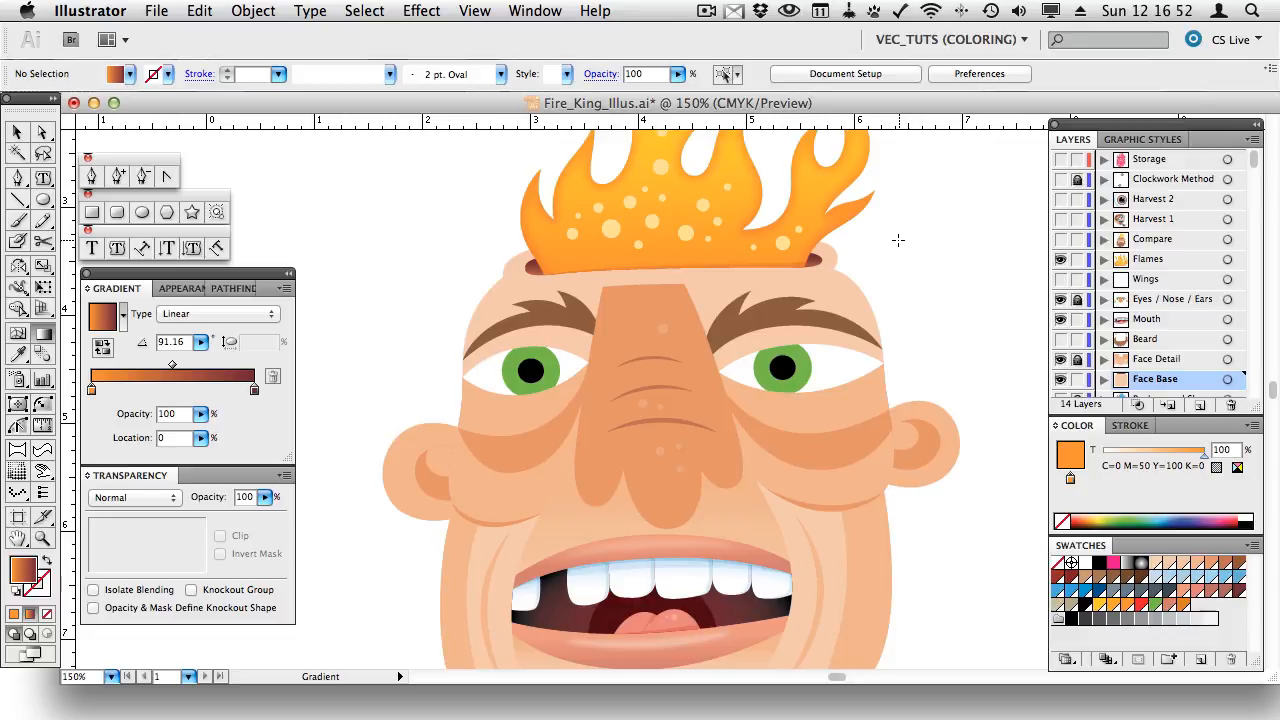
key(v)
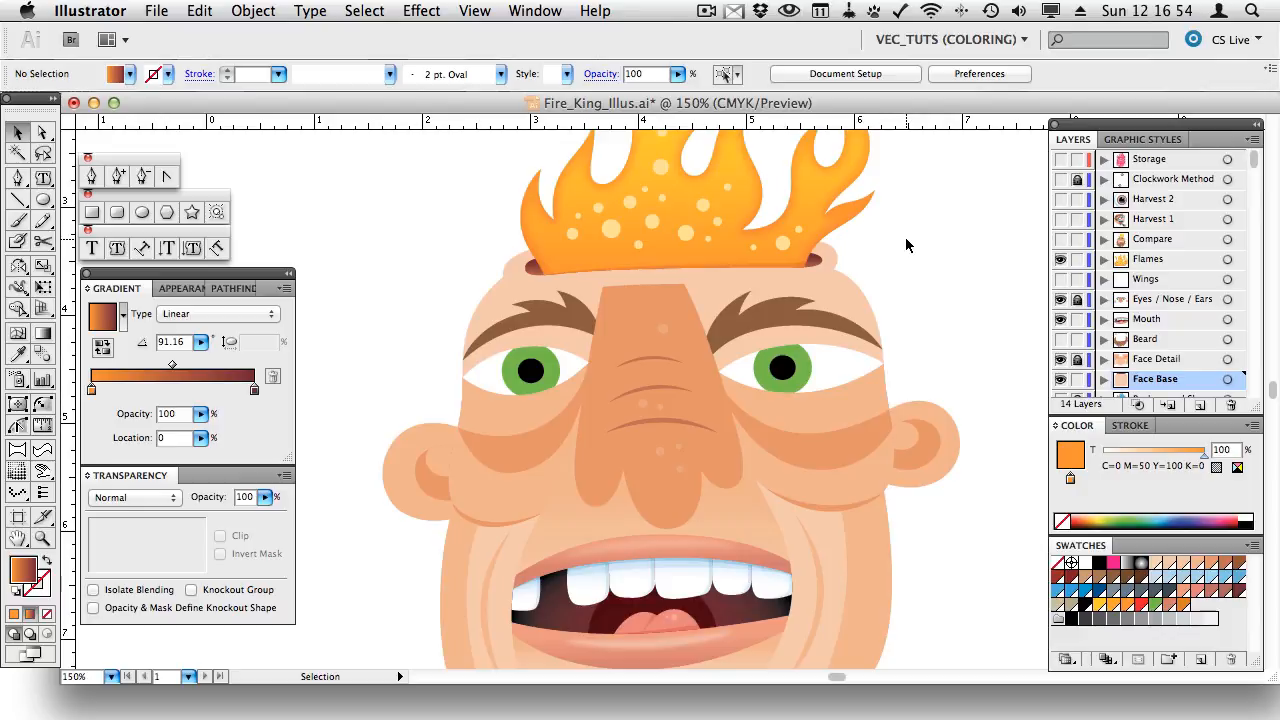
- Lock the Mouth layer
key(space)
drag(894, 239, 877, 357)
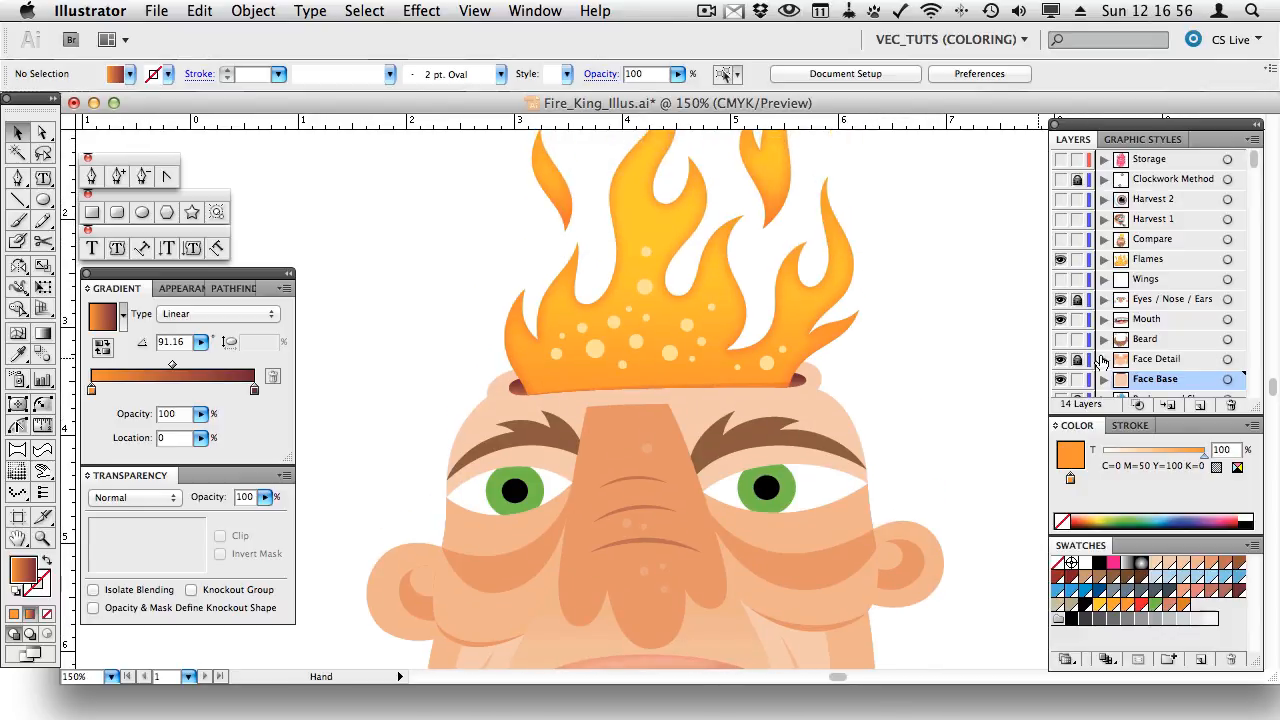
click(1077, 319)
key(space)
drag(911, 324, 906, 386)
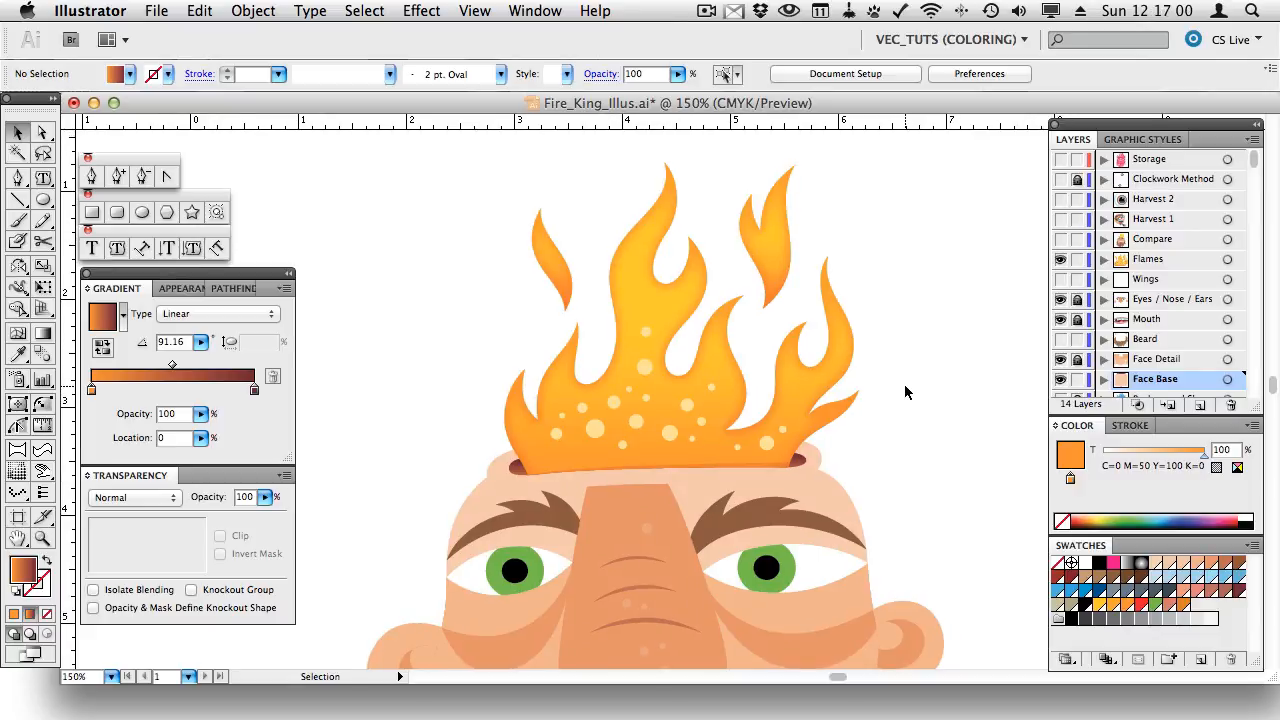